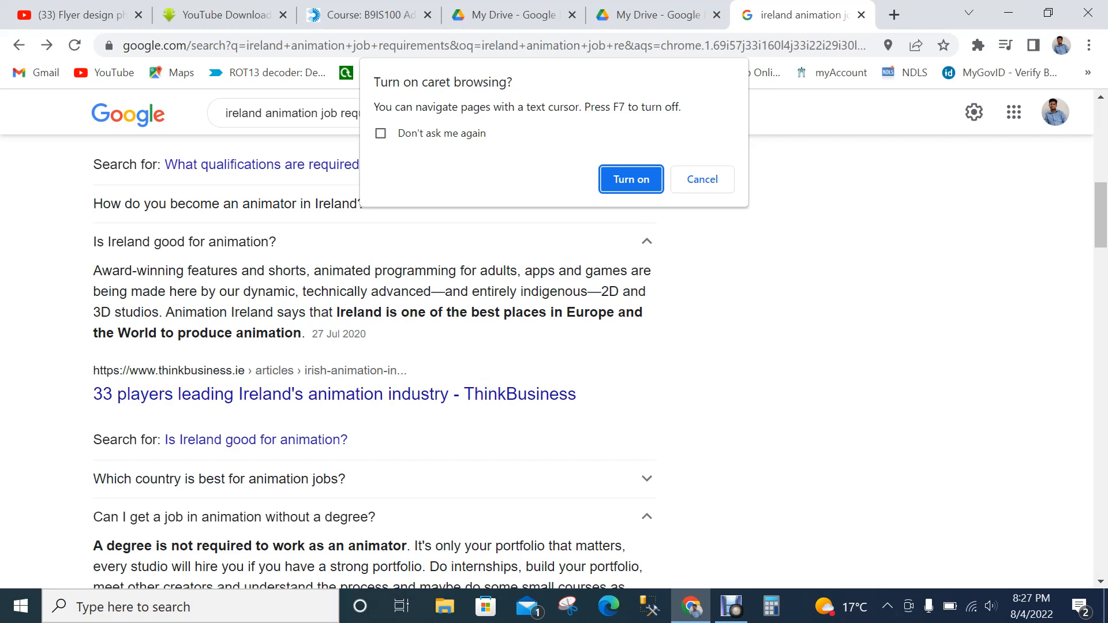
- Dismiss the caret browsing prompt and switch from the browser to Adobe Photoshop, showing its empty workspace
left_click(703, 179)
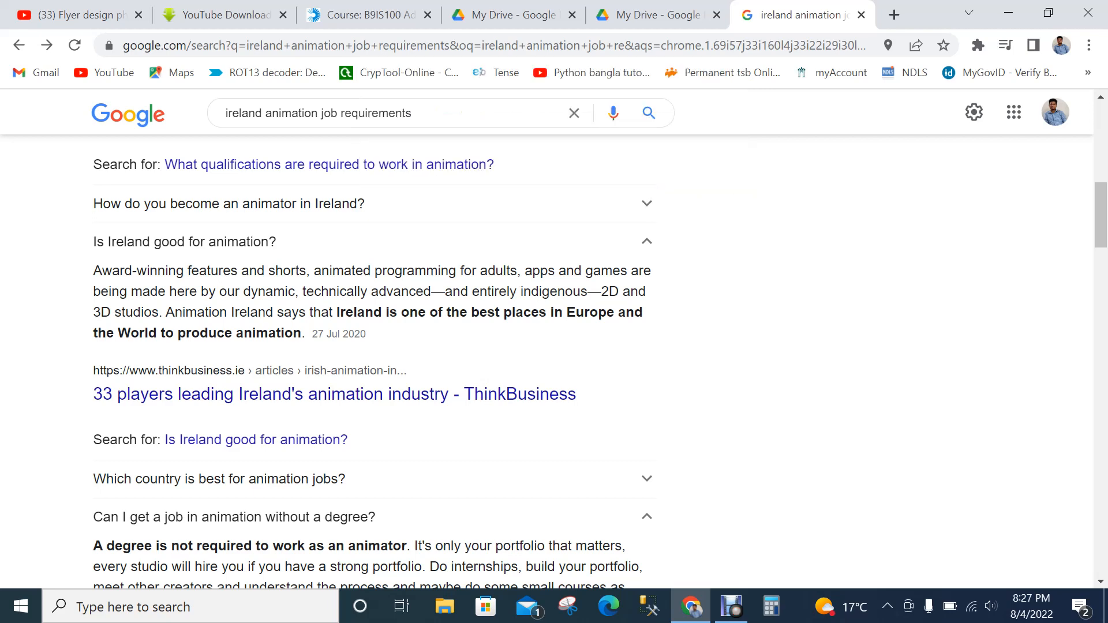
left_click(1008, 13)
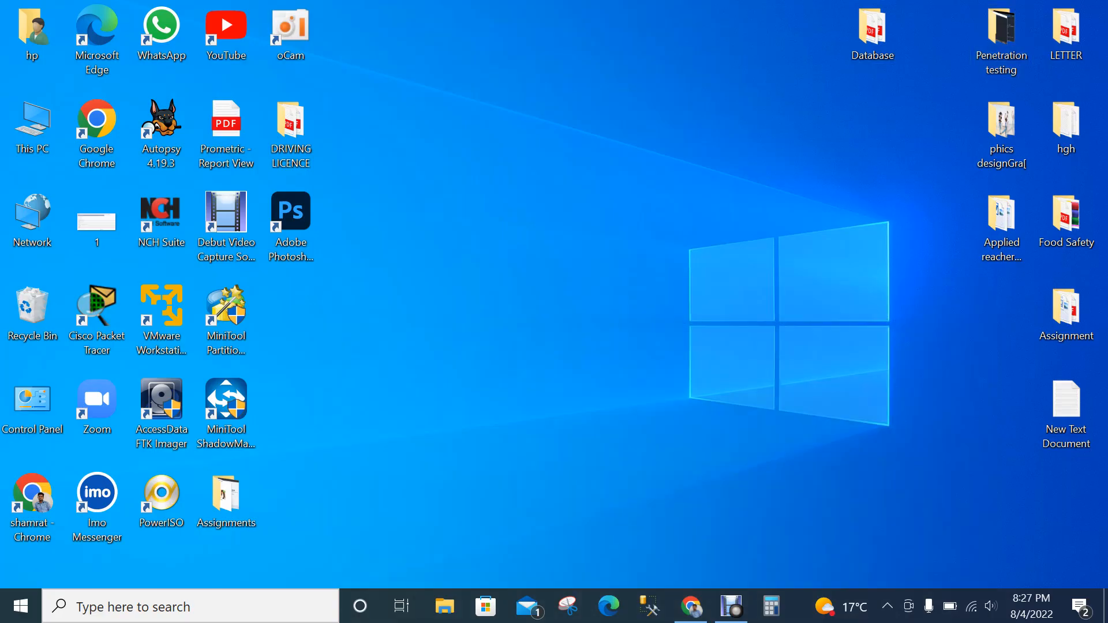
double_click(291, 222)
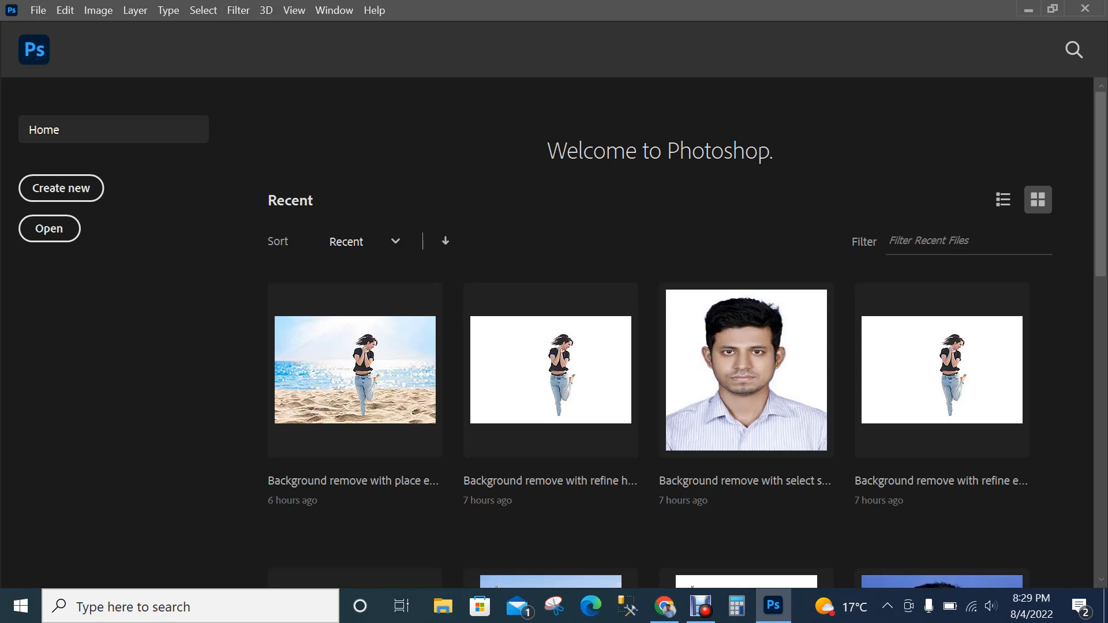
left_click(34, 49)
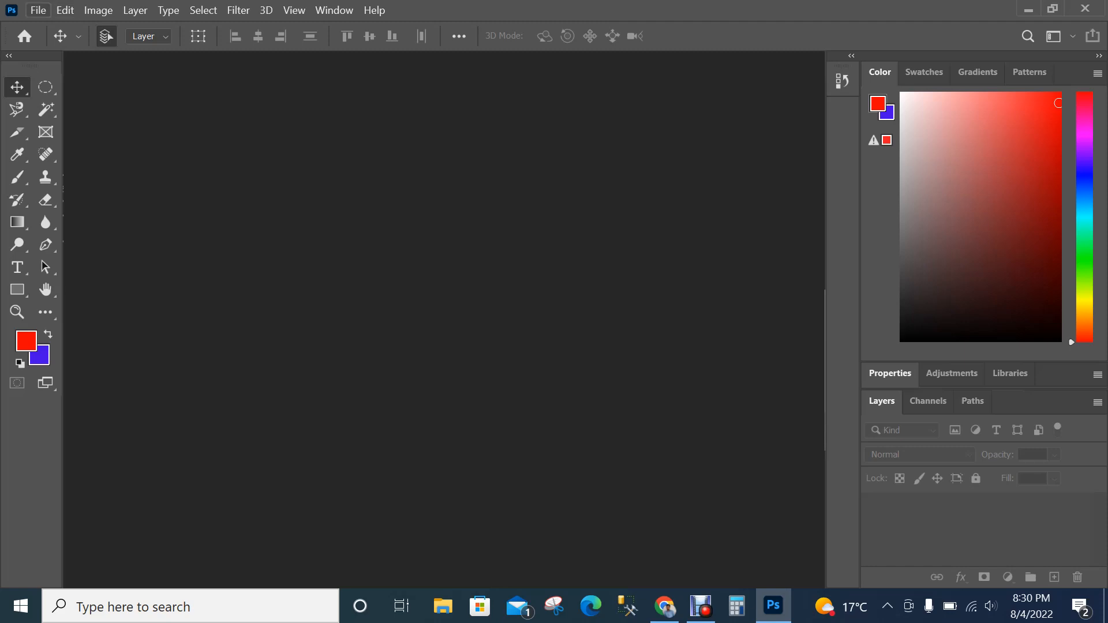
left_click(38, 10)
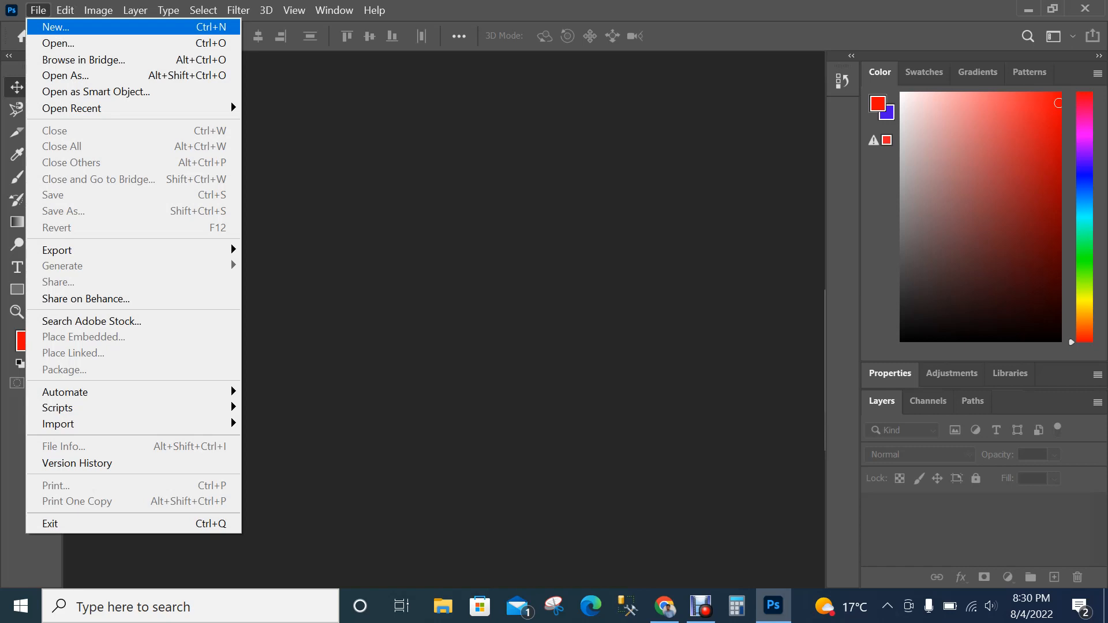
key("Return")
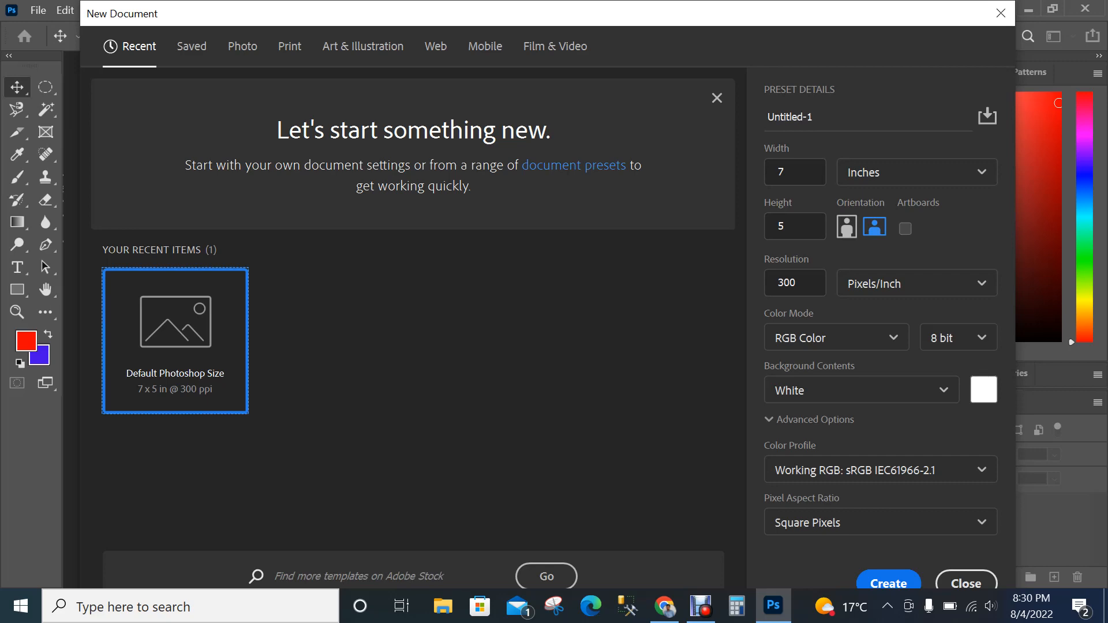
left_click(967, 582)
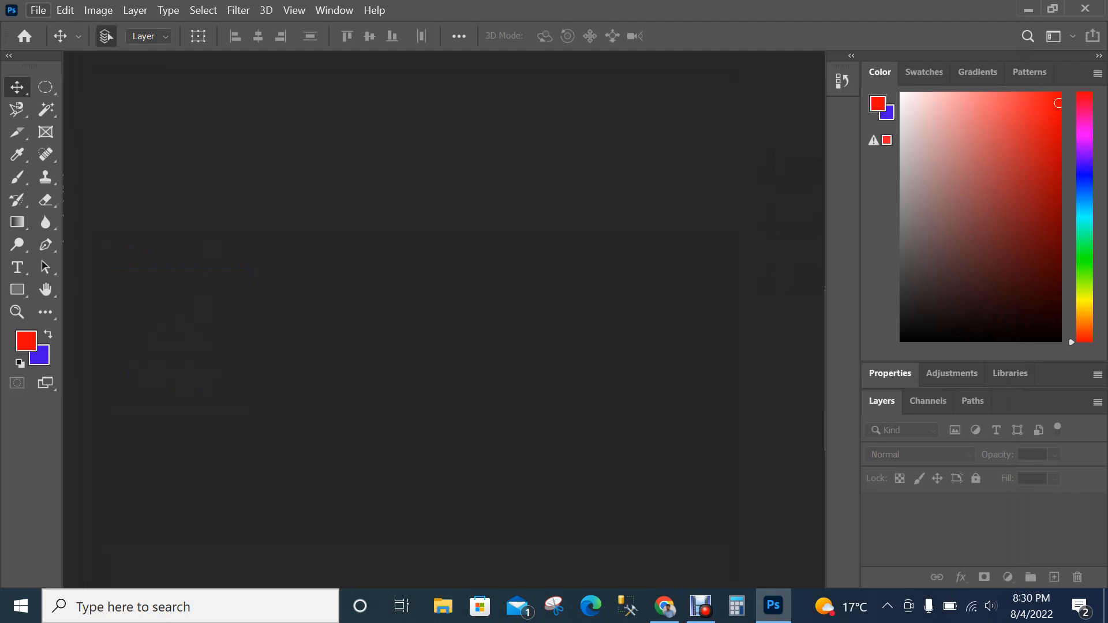
- Start opening a file and browse to the phics designGra[ folder on the Desktop
left_click(38, 10)
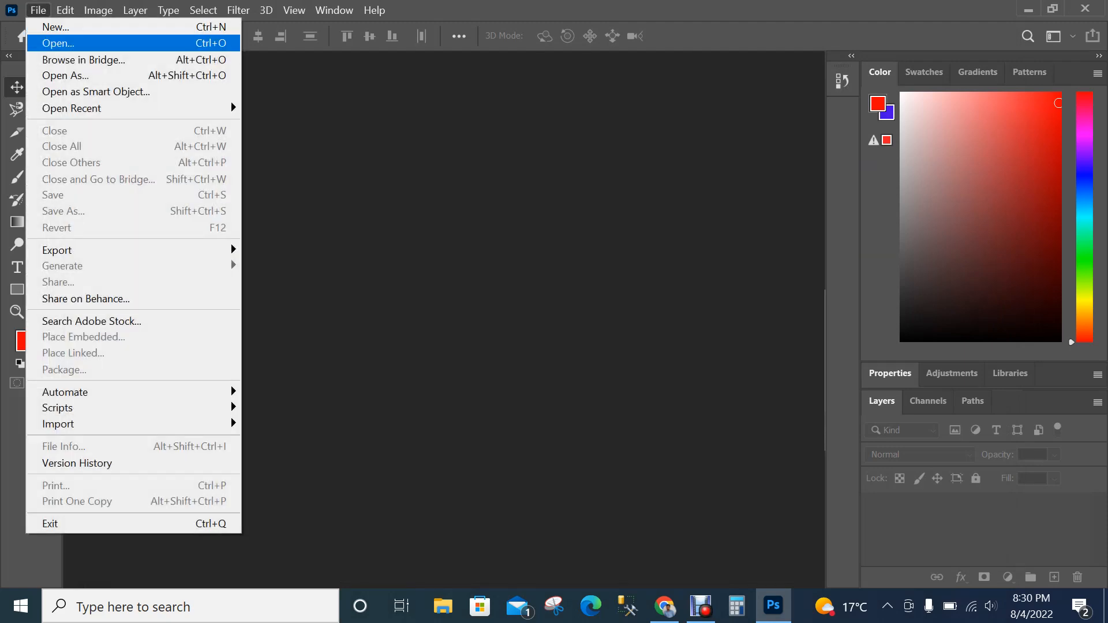
left_click(56, 43)
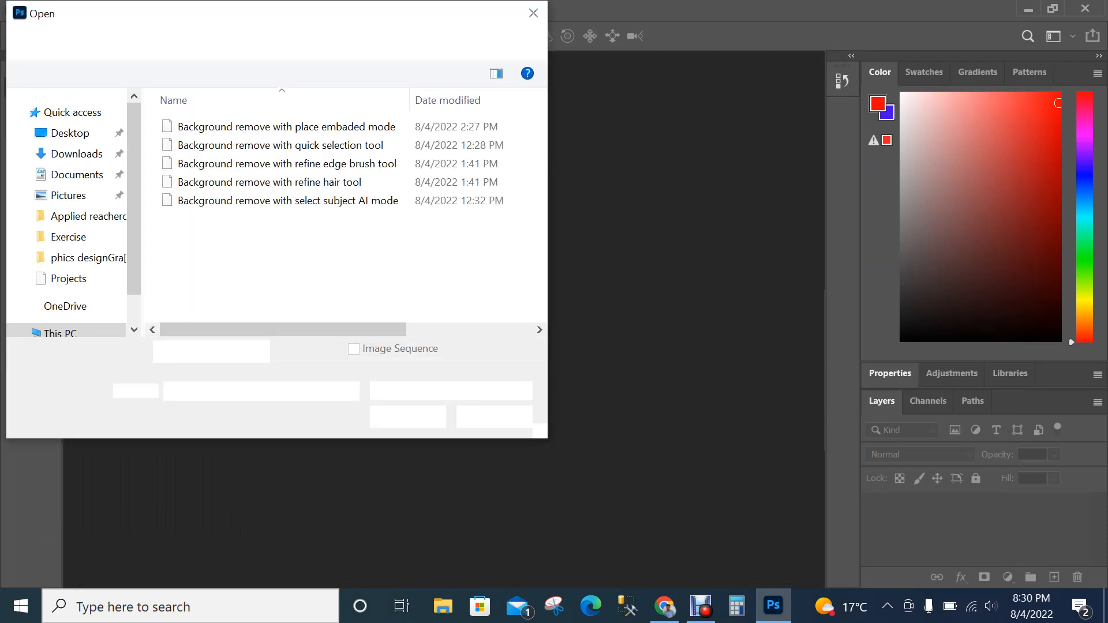
left_click_drag(134, 256, 134, 152)
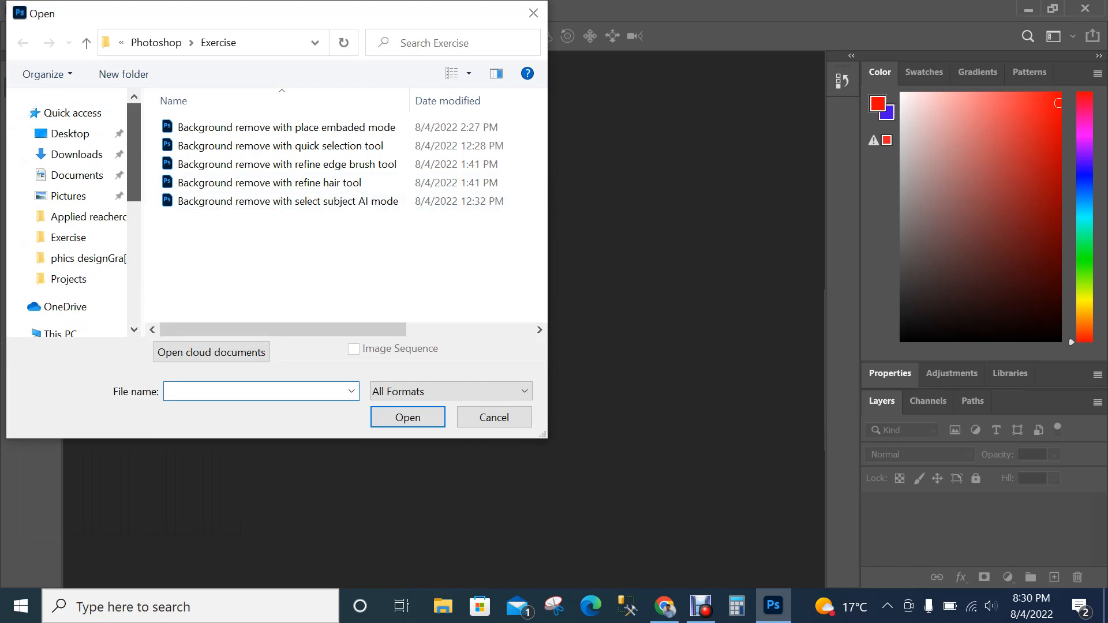
left_click(70, 133)
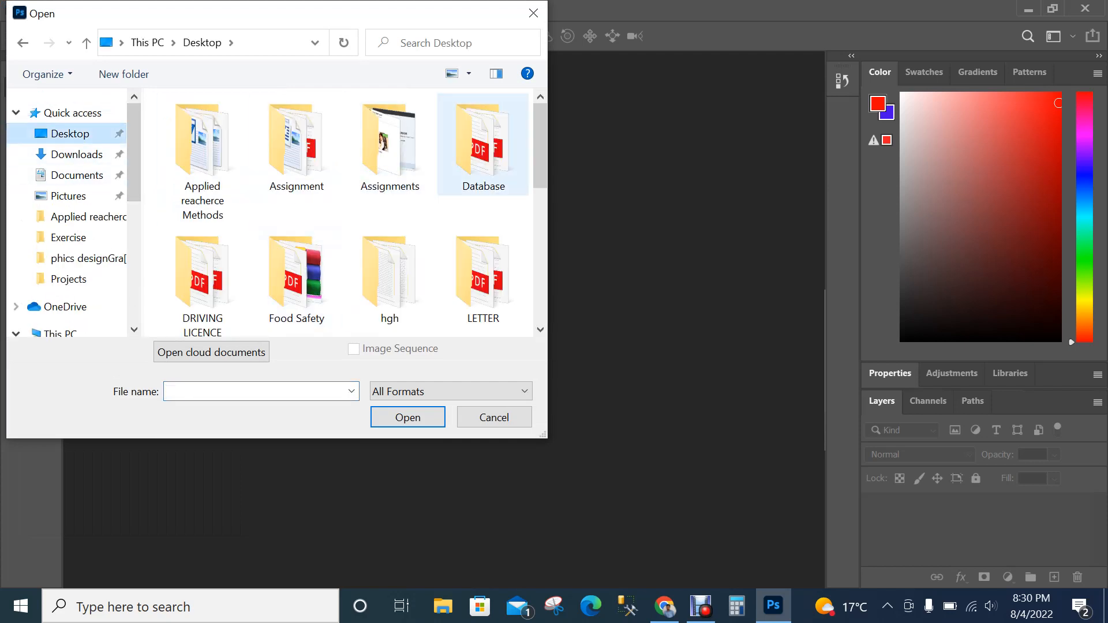
scroll(439, 145, "down", 5)
scroll(360, 135, "down", 2)
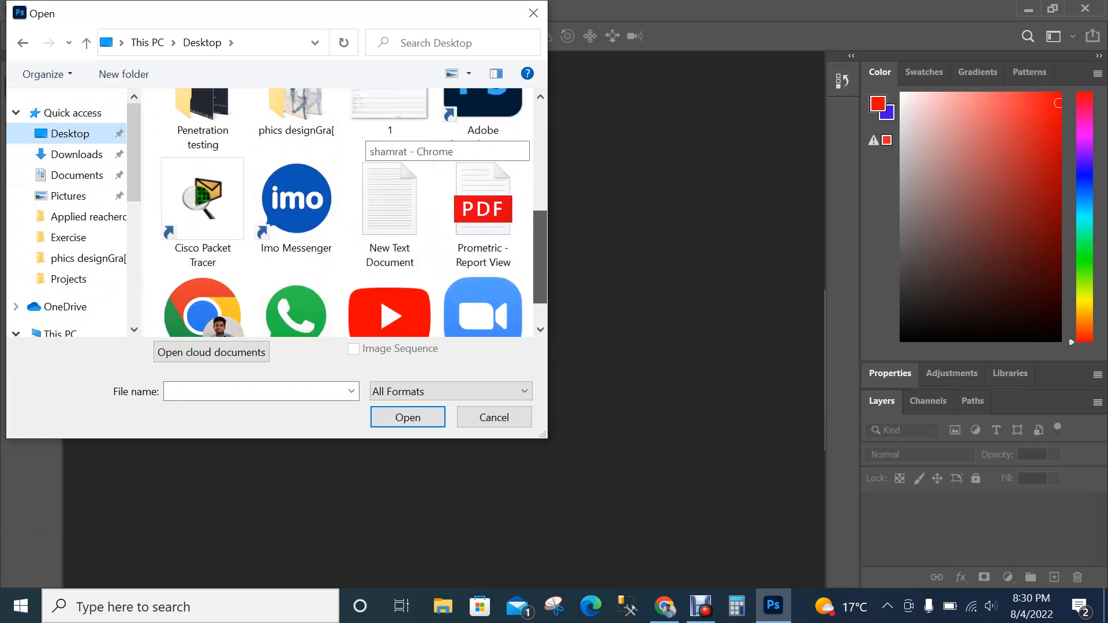
scroll(296, 257, "up", 3)
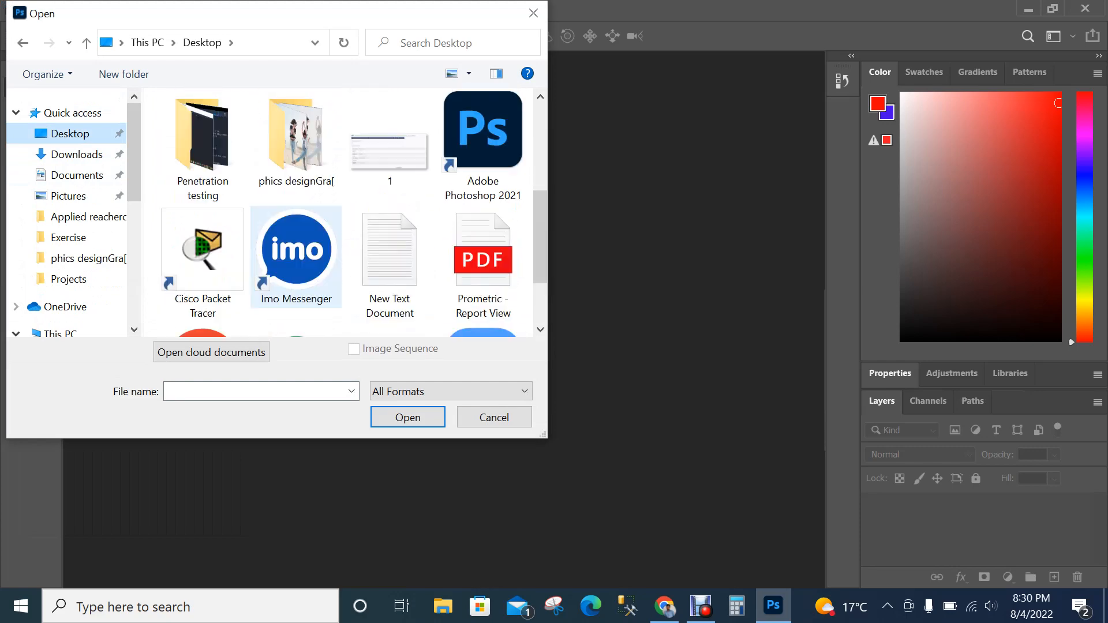
double_click(296, 257)
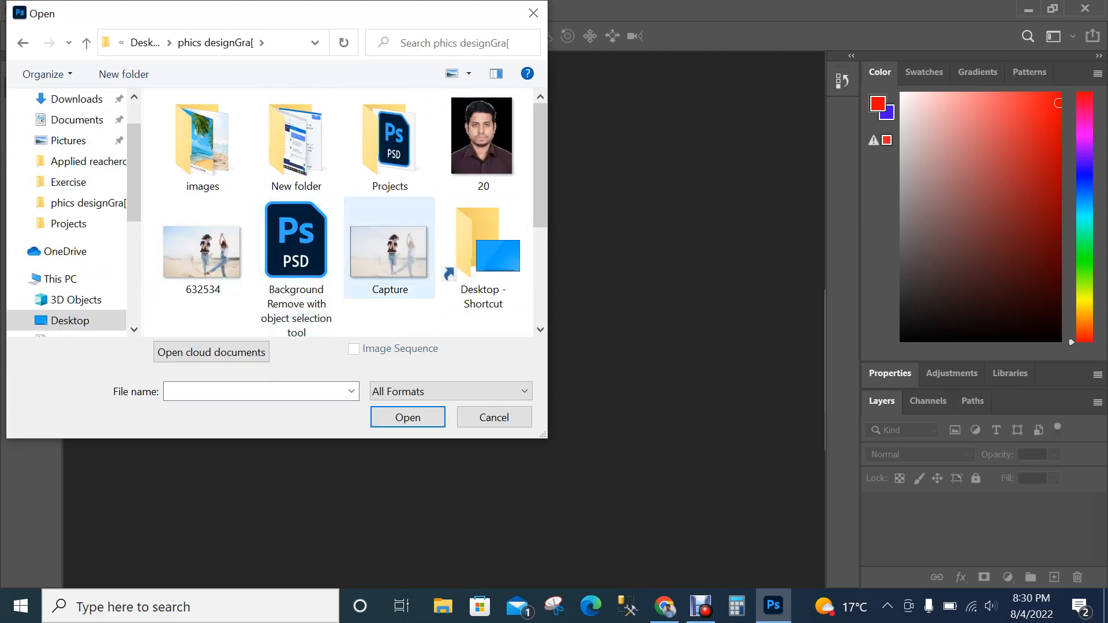
- Look through the phics designGra[ folder and its images subfolder for a suitable photo
scroll(202, 253, "down", 2)
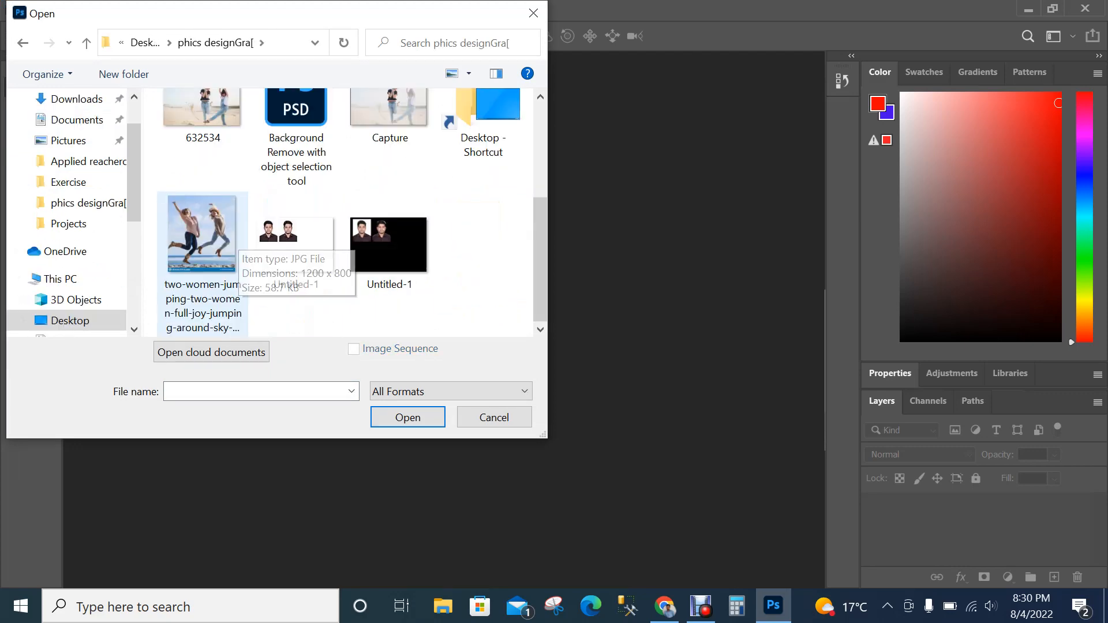
scroll(202, 254, "up", 3)
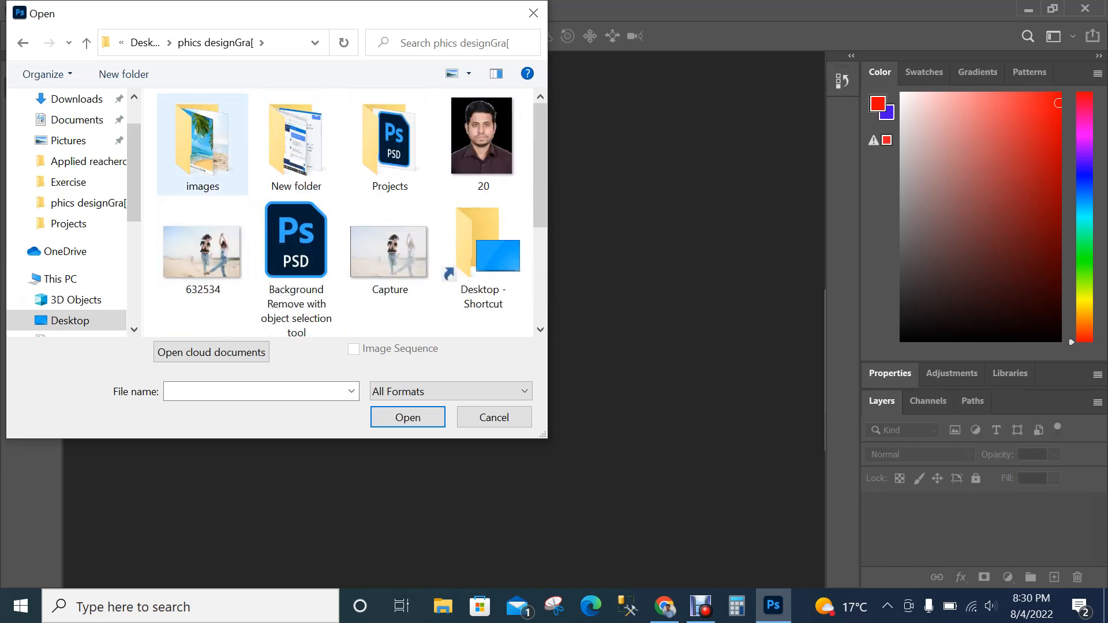
double_click(203, 142)
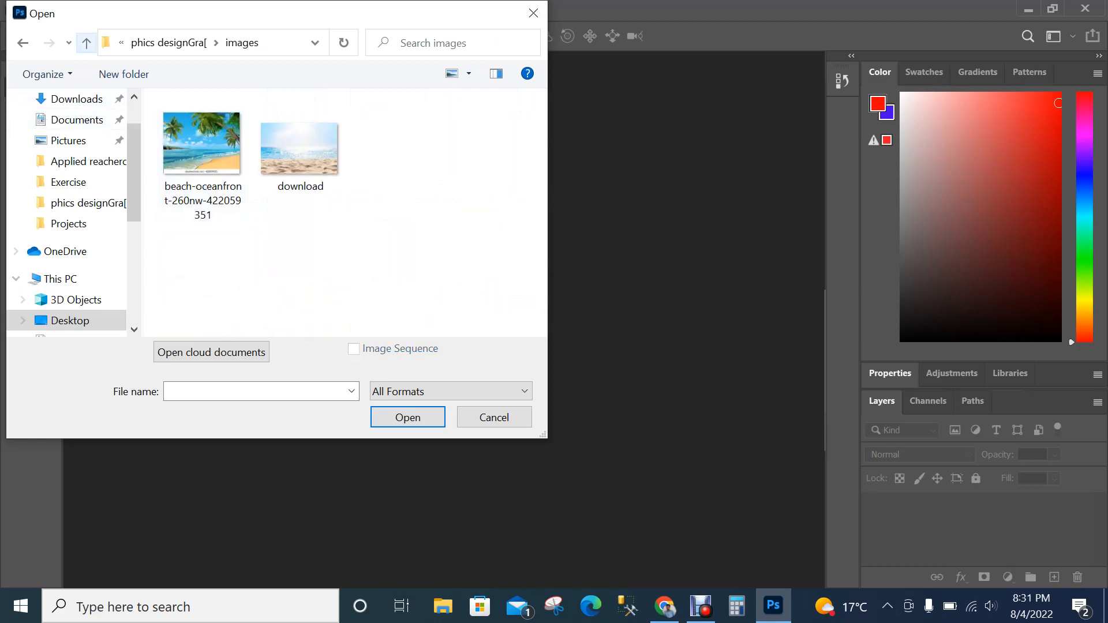
left_click(22, 42)
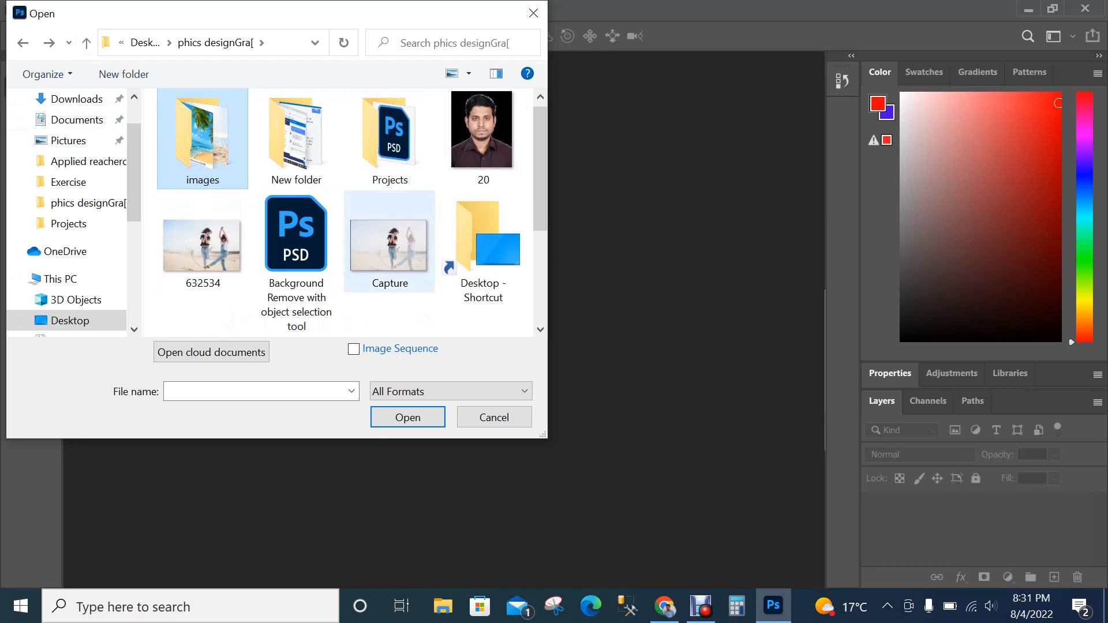
scroll(249, 265, "down", 2)
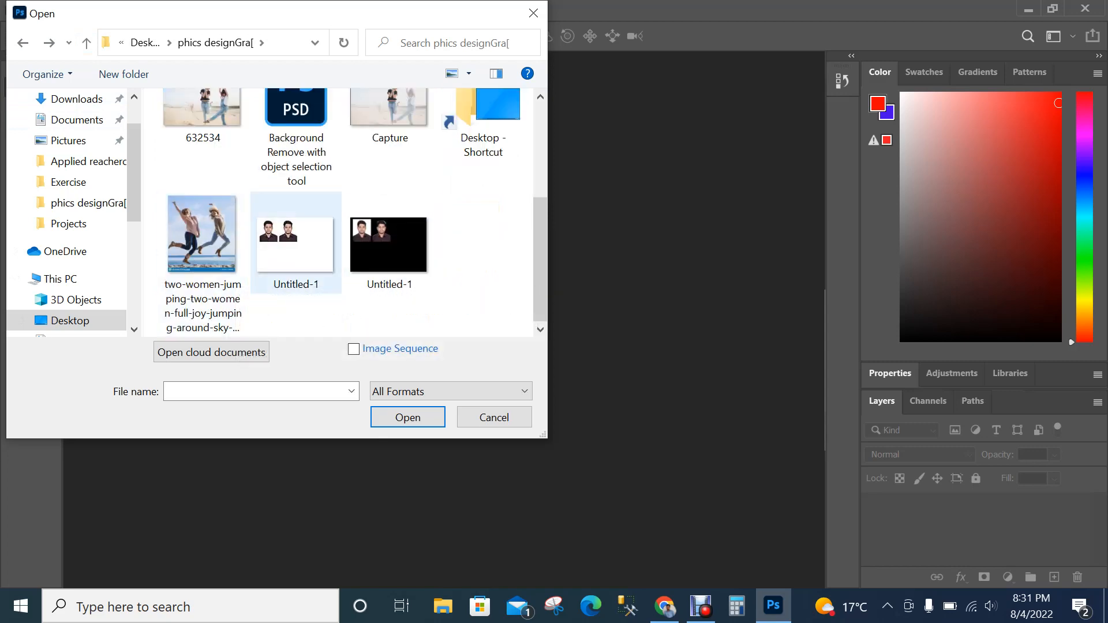
scroll(271, 242, "up", 1)
scroll(271, 243, "down", 1)
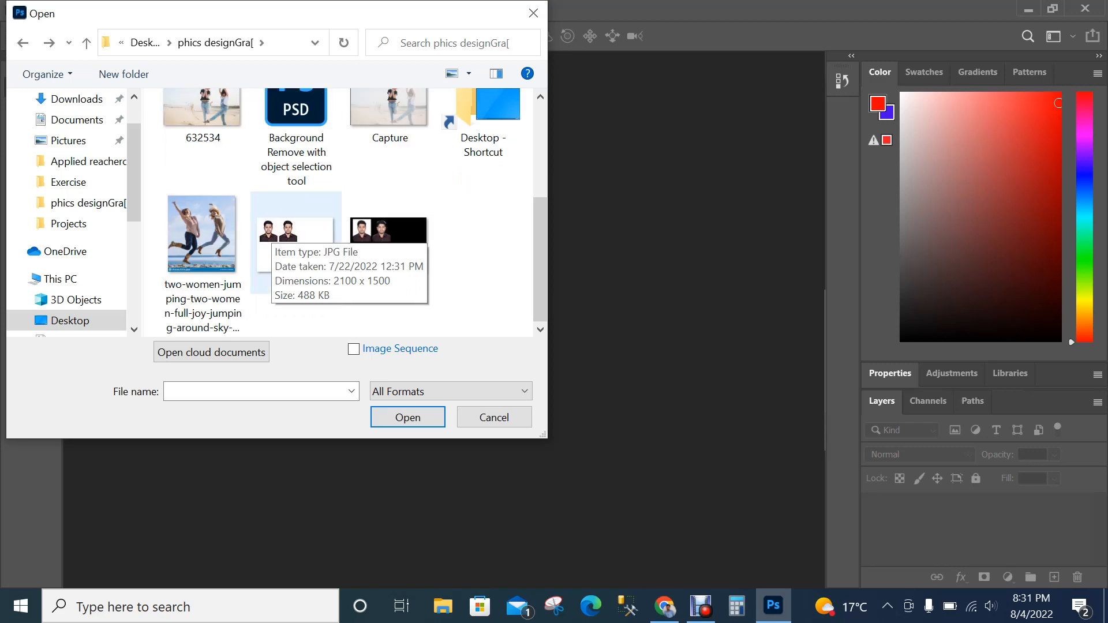
scroll(272, 242, "up", 1)
scroll(271, 243, "down", 1)
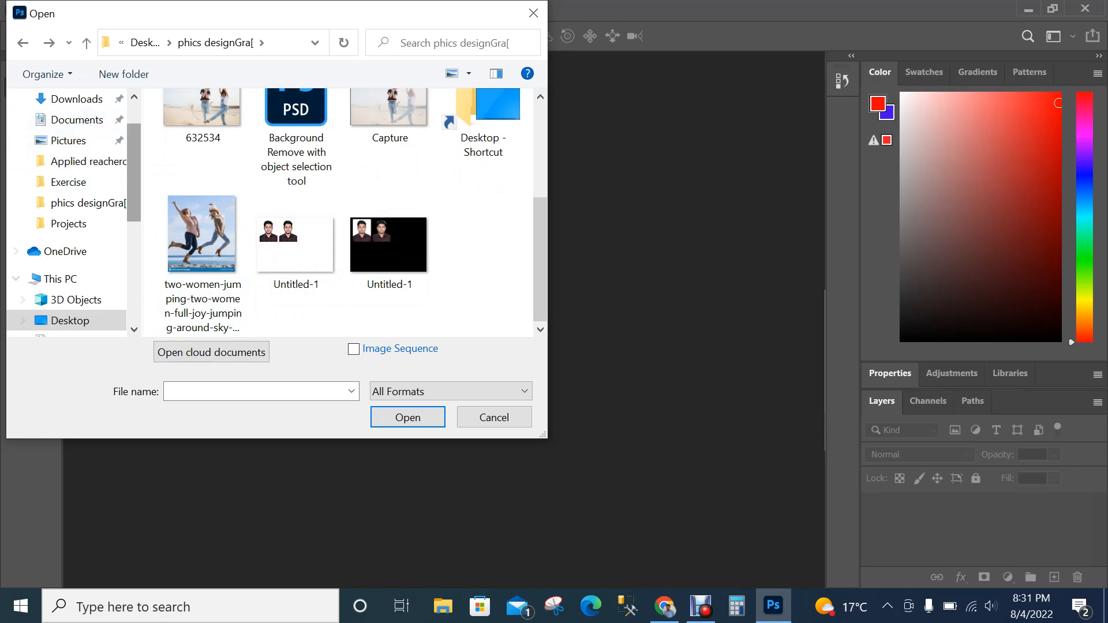
- Open the 300 × 300 px JPG portrait with the blue backdrop from the Downloads folder
scroll(75, 162, "up", 1)
left_click(77, 154)
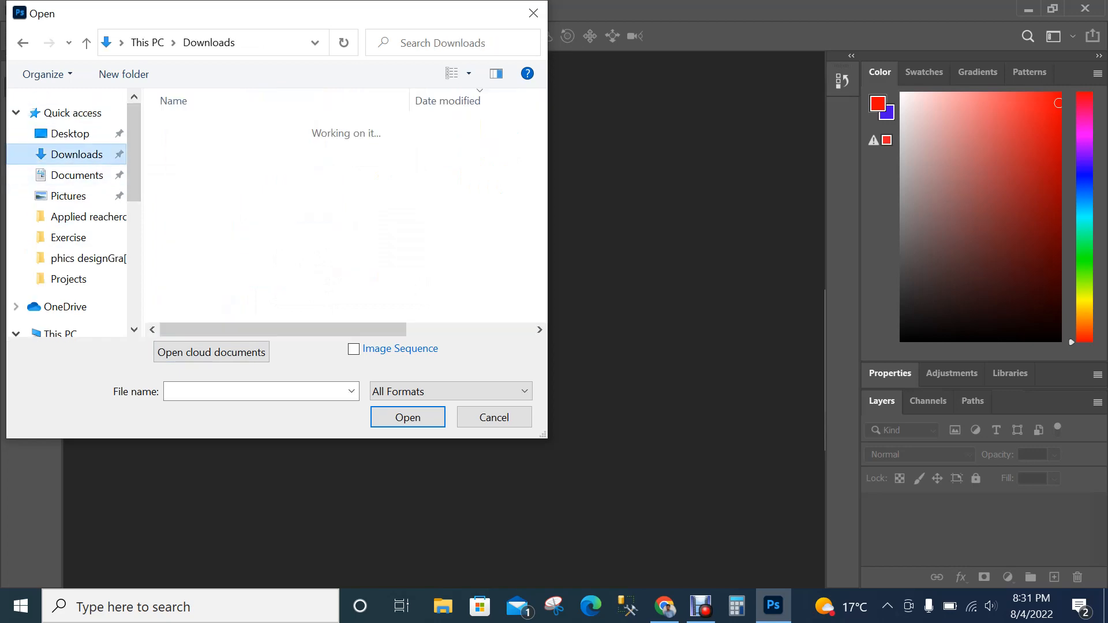
double_click(254, 186)
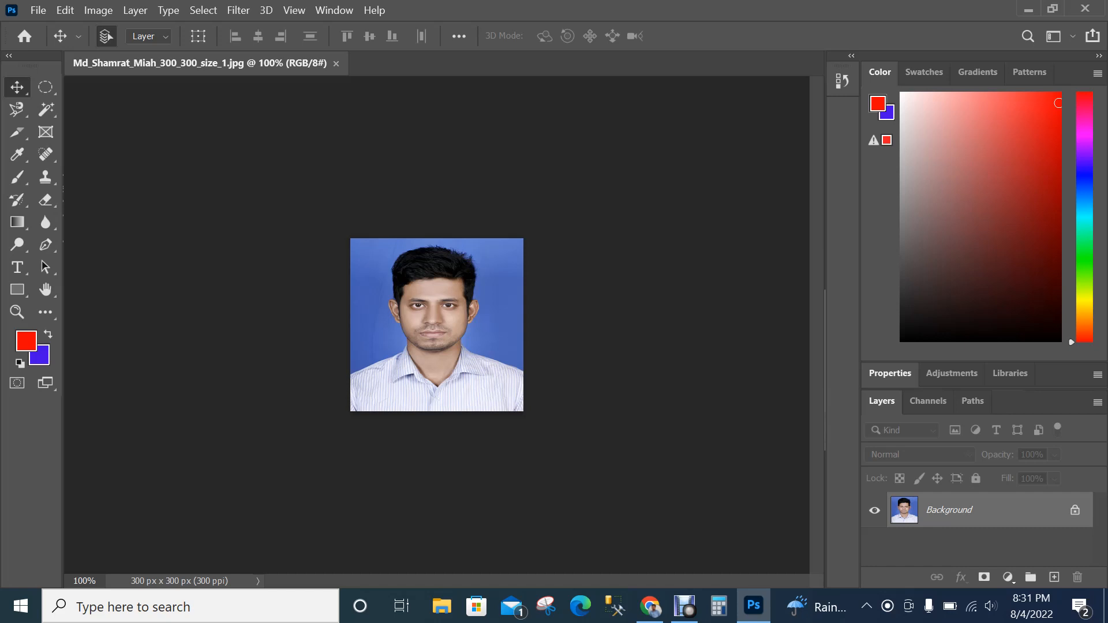
- Examine the portrait at several zoom levels, ending at 300%, with the Move tool active
scroll(437, 325, "up", 1)
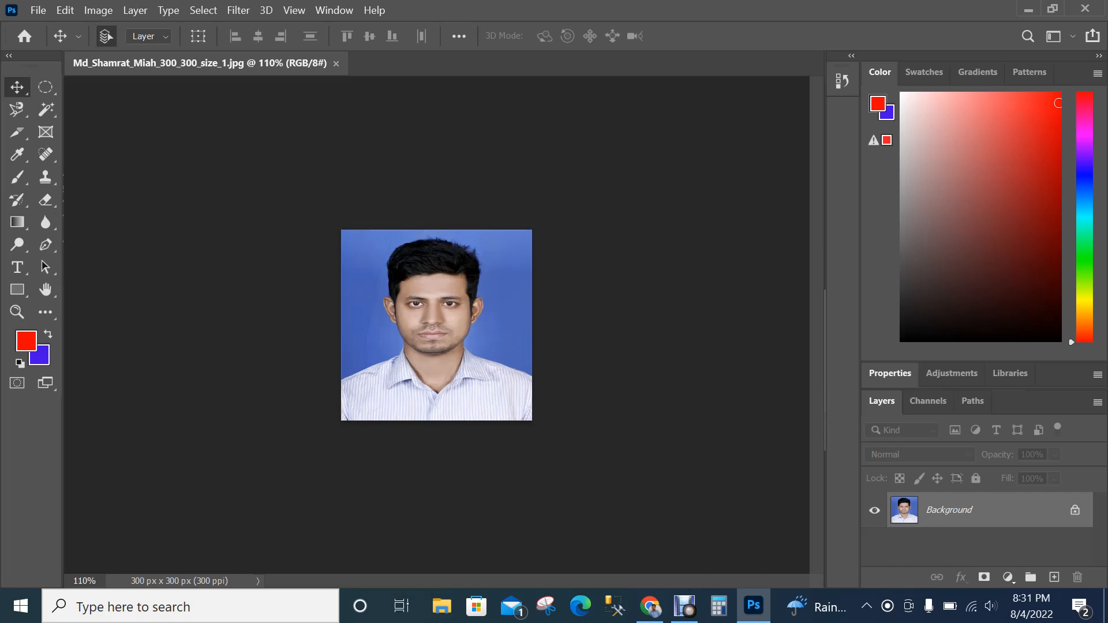
key("z")
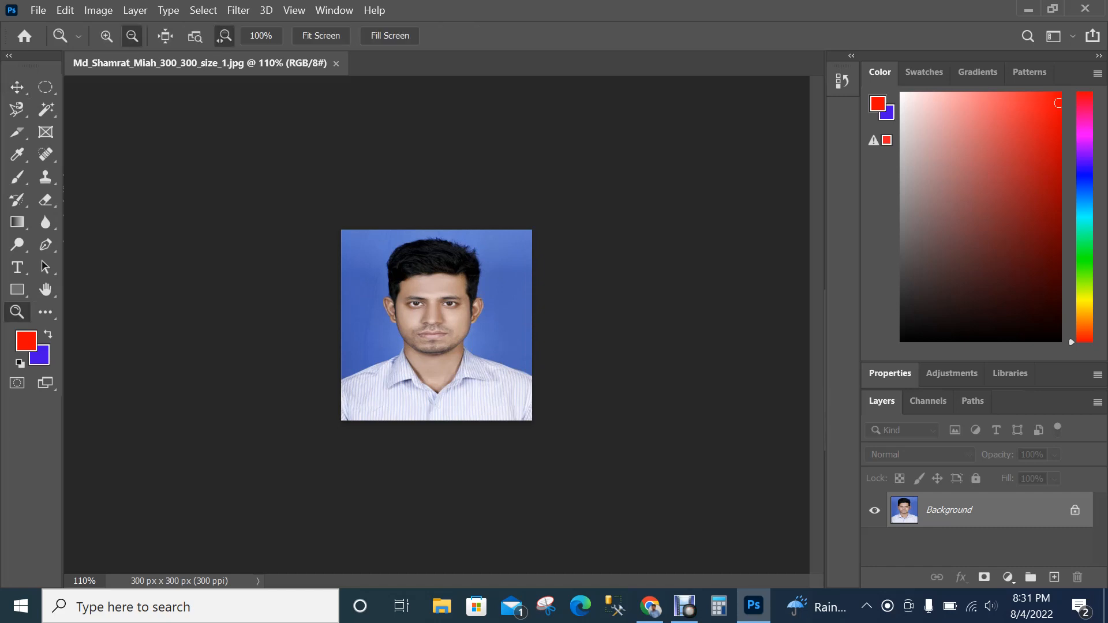
key("ctrl+minus")
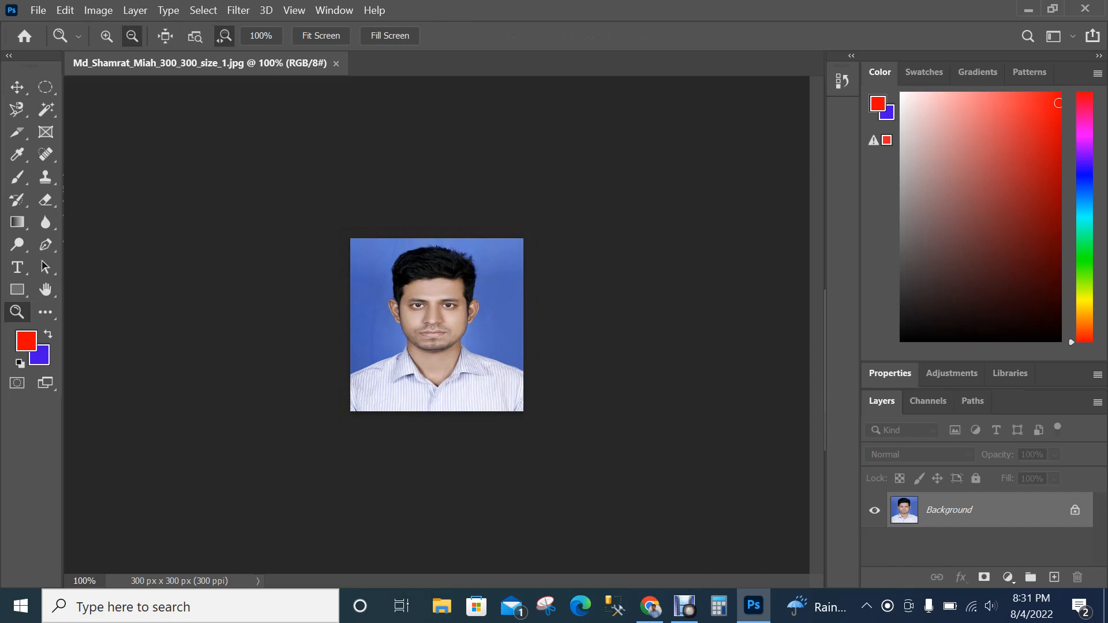
key("alt")
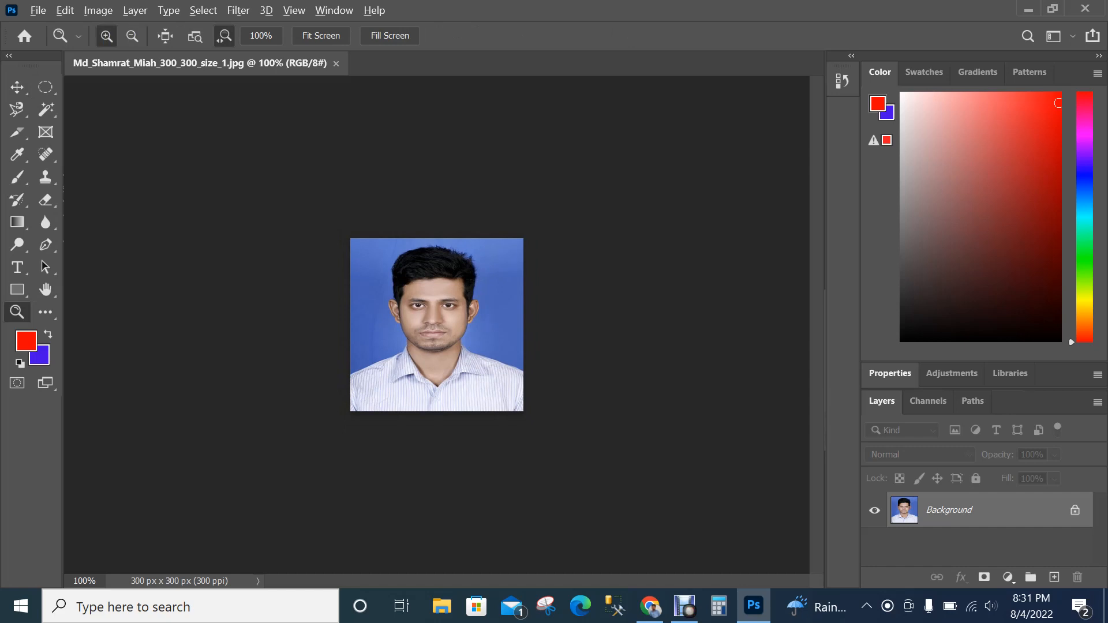
left_click(456, 309, "alt")
left_click(455, 309, "alt")
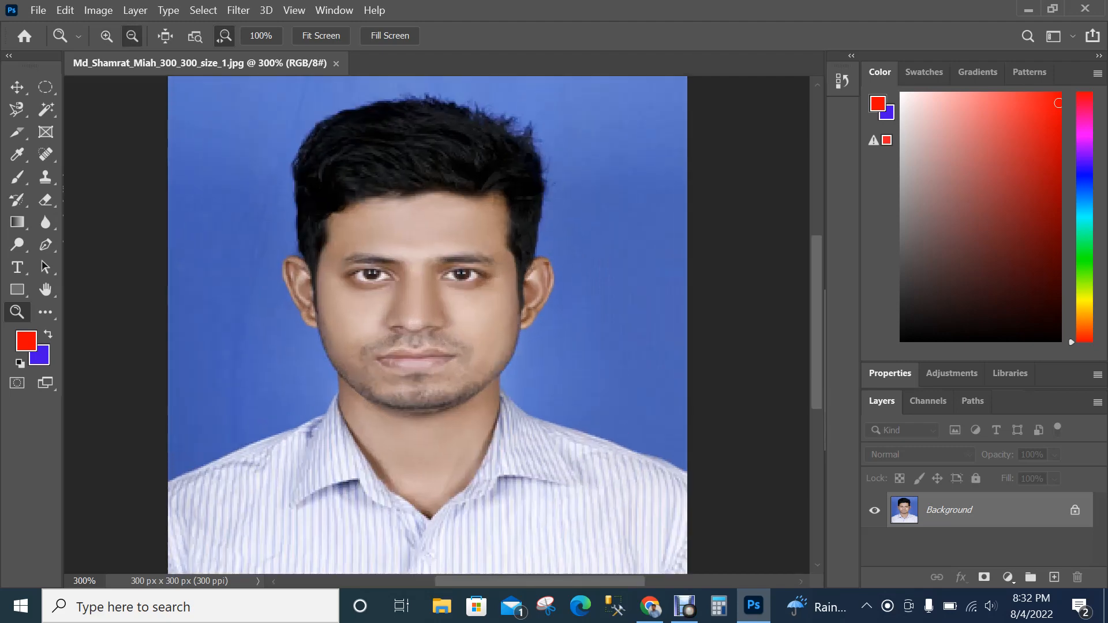
left_click(17, 87)
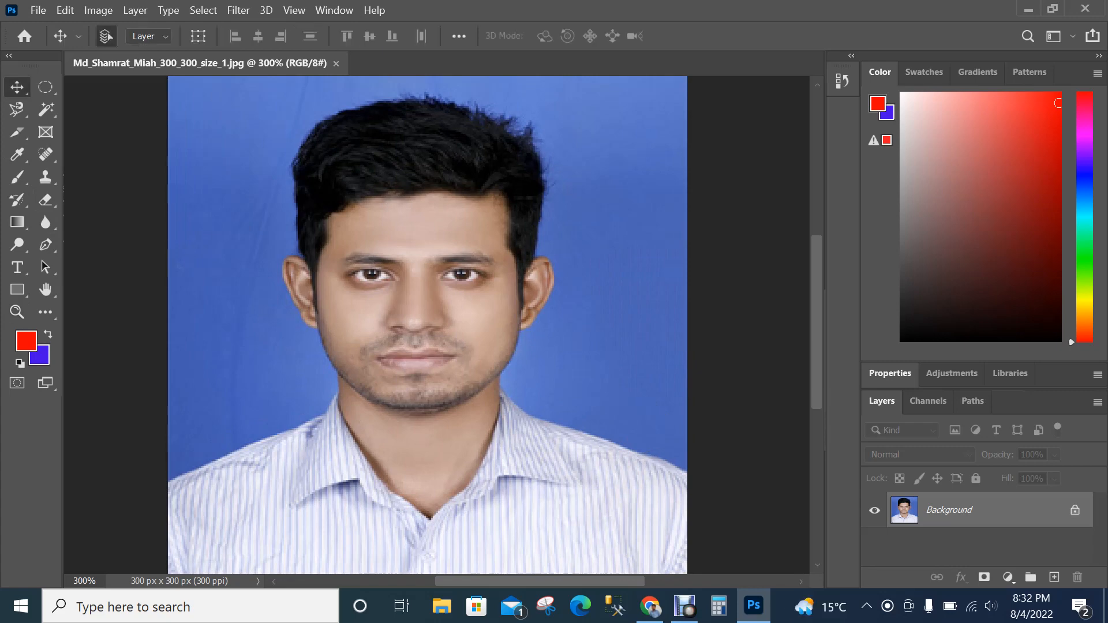
scroll(437, 325, "down", 4)
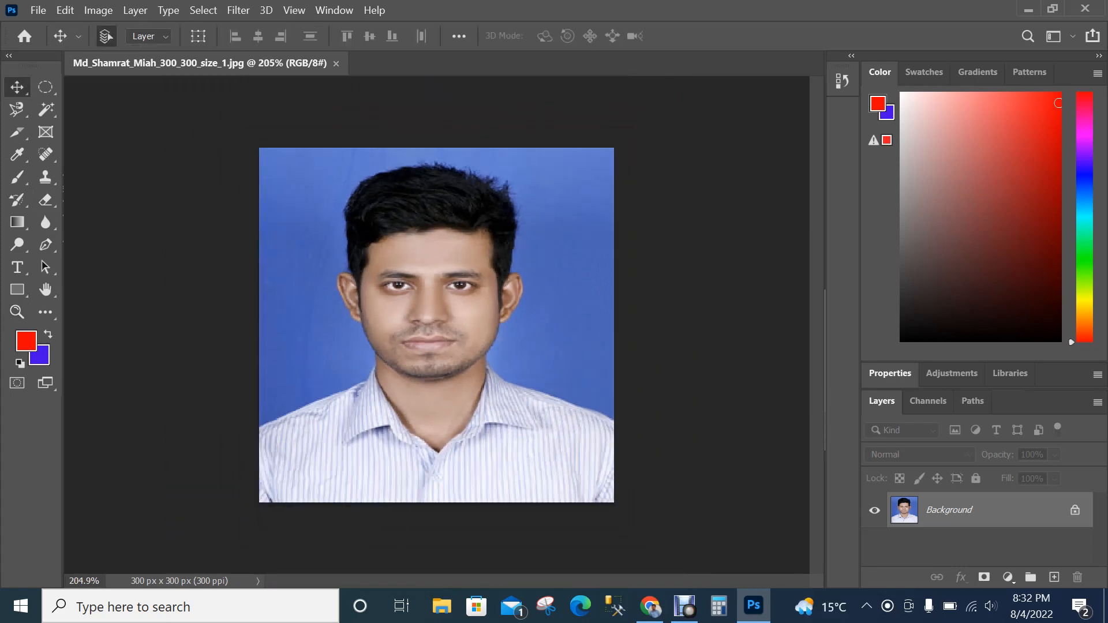
scroll(437, 325, "down", 2)
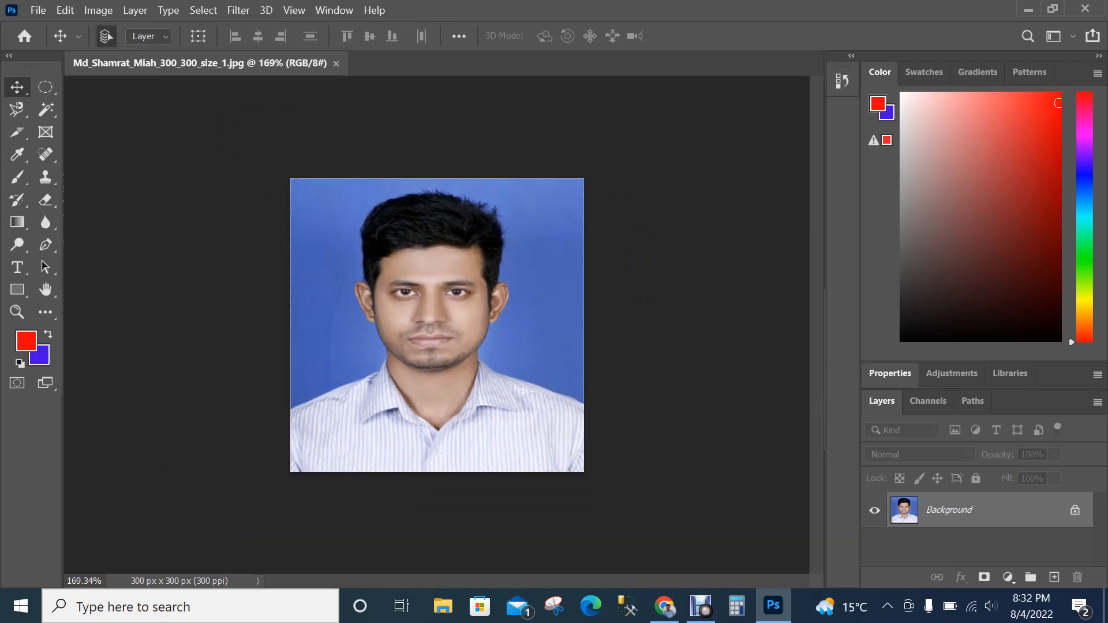
scroll(437, 325, "up", 3)
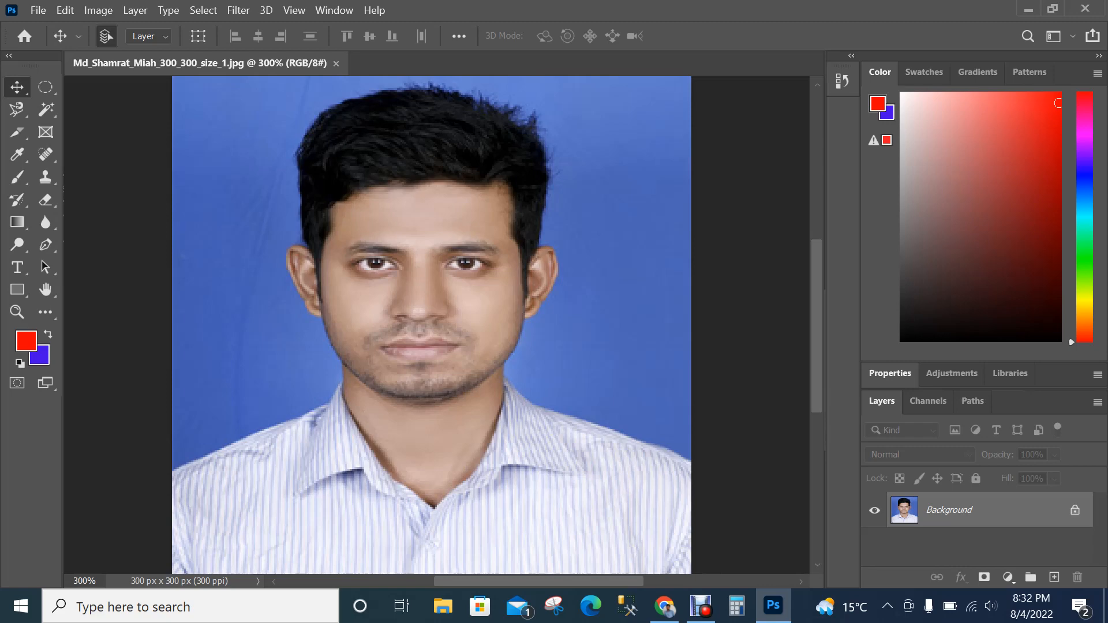
- Duplicate the Background layer within the same document, keeping the name Background copy
right_click(936, 509)
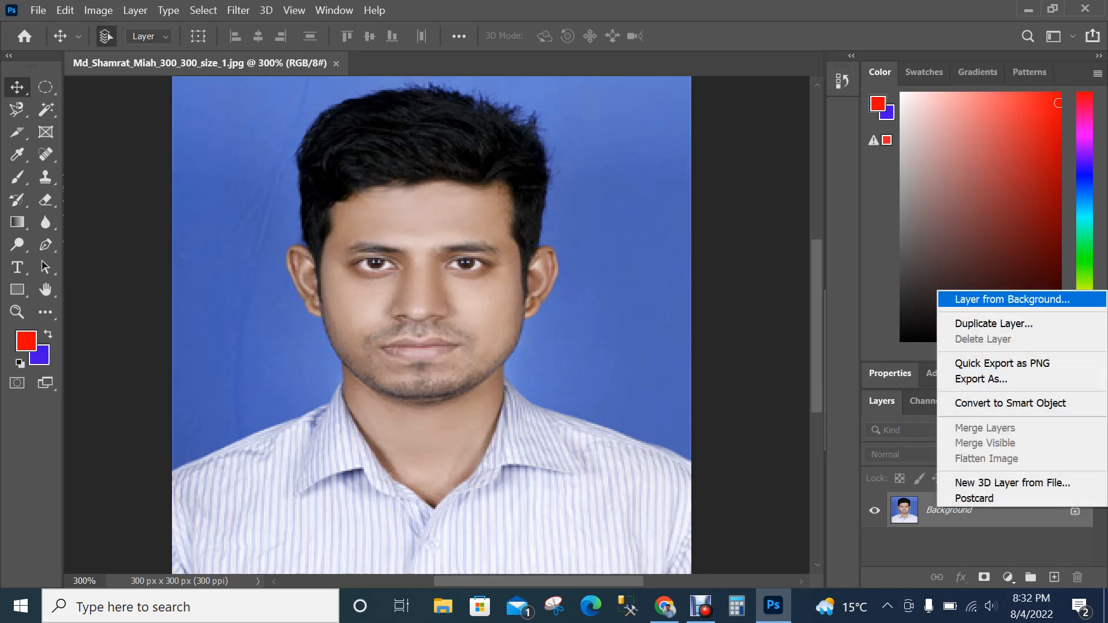
left_click(994, 323)
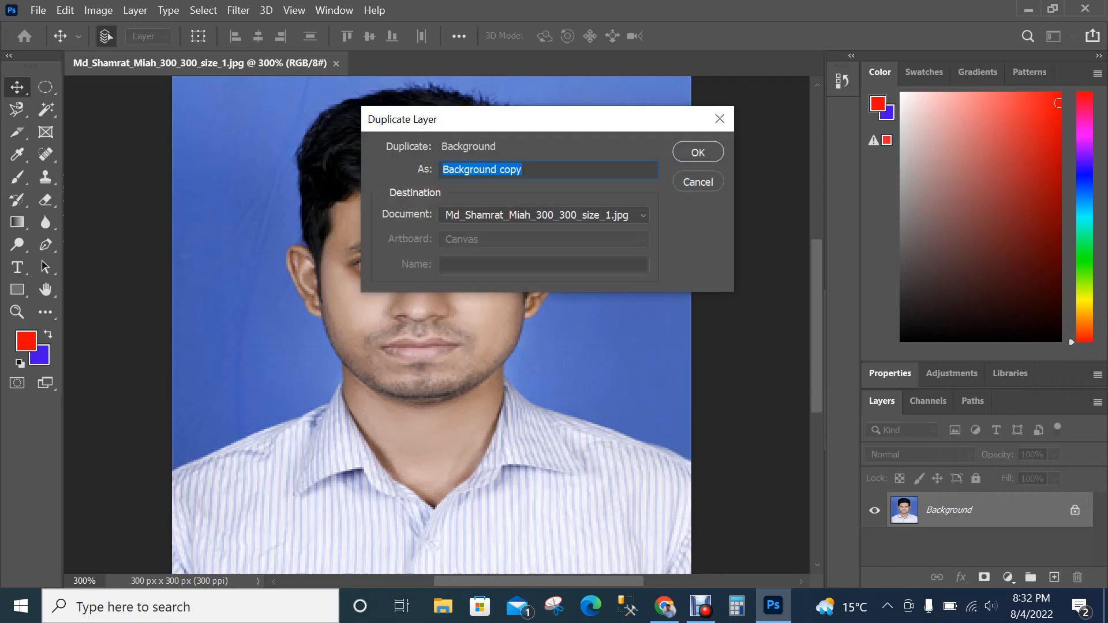
key("Return")
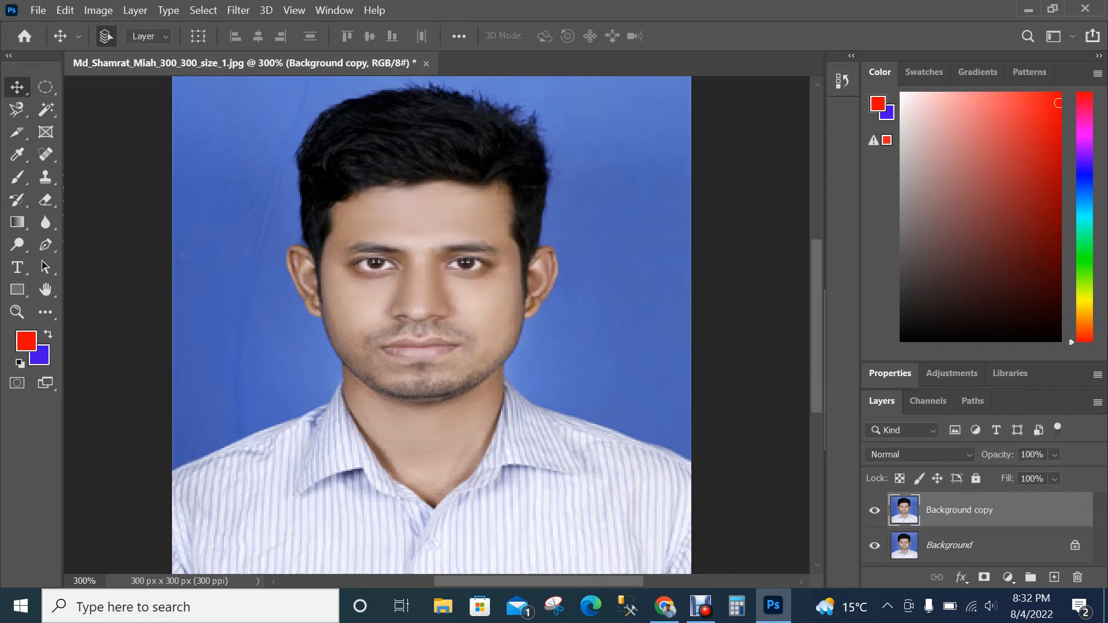
- Hide the original Background layer and open the Select and Mask workspace for the Background copy layer
left_click(875, 545)
left_click(203, 10)
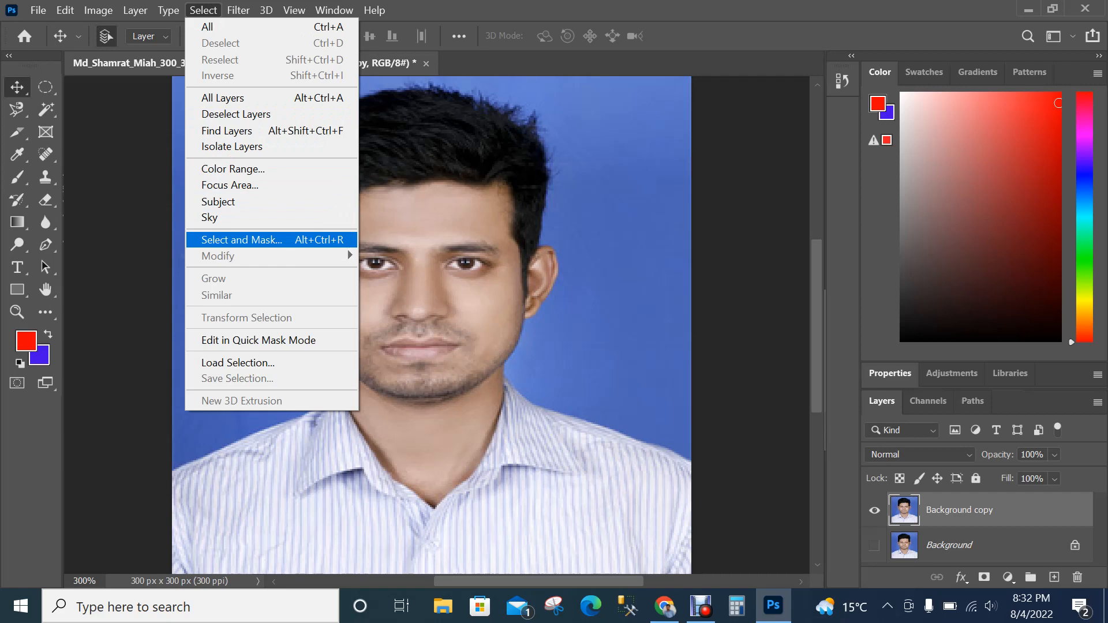
left_click(242, 240)
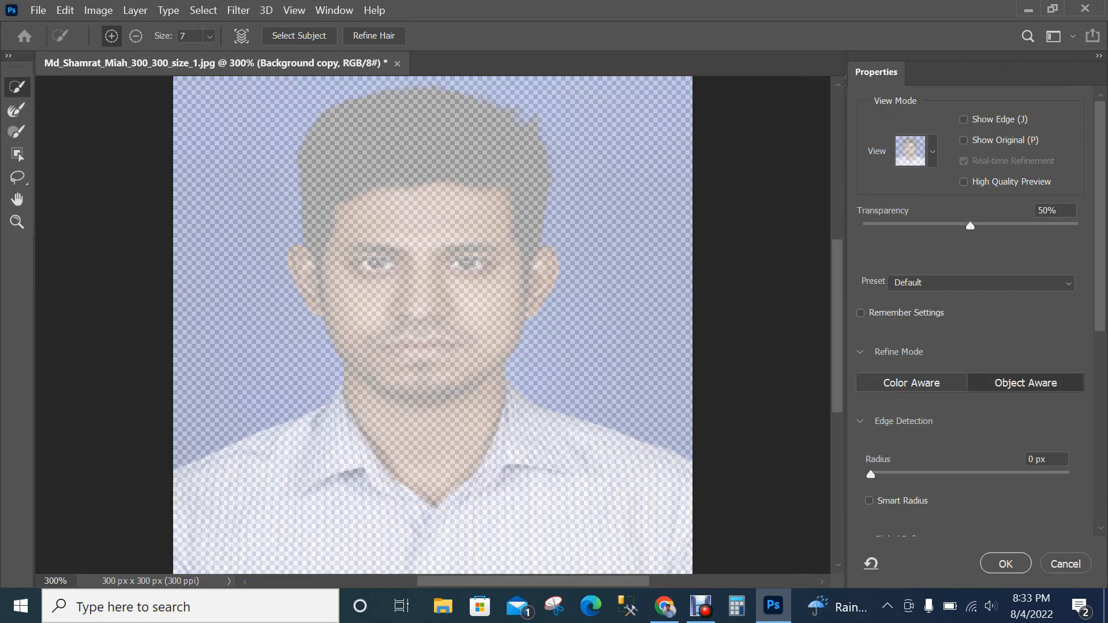
- Preview the portrait in the Marching Ants and Overlay view modes and return to Onion Skin at 50% transparency
left_click(932, 151)
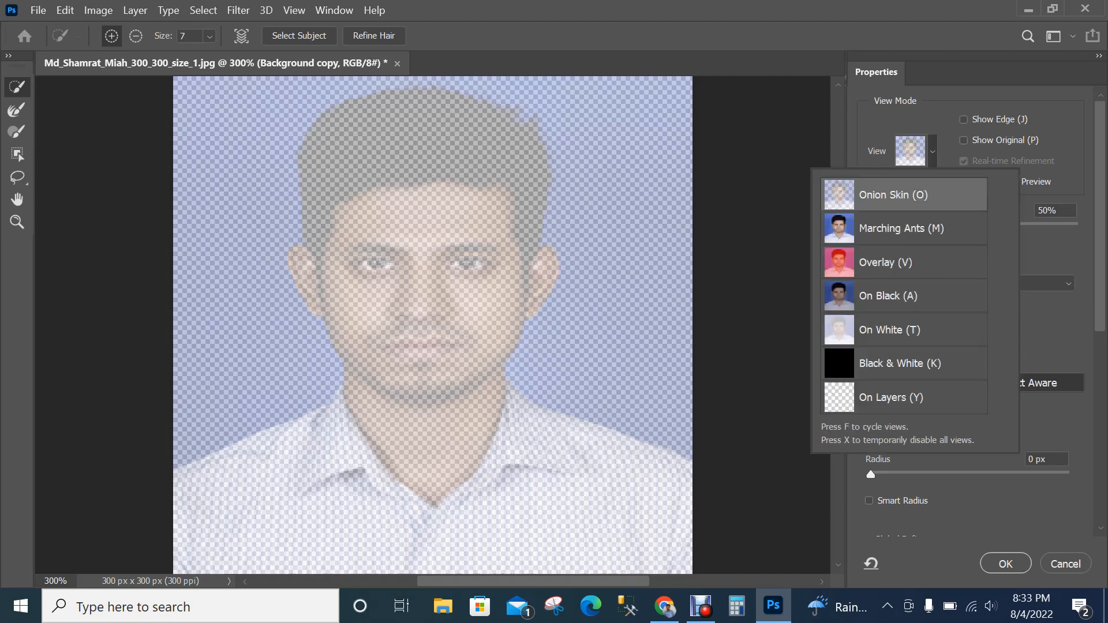
left_click(902, 228)
left_click(932, 152)
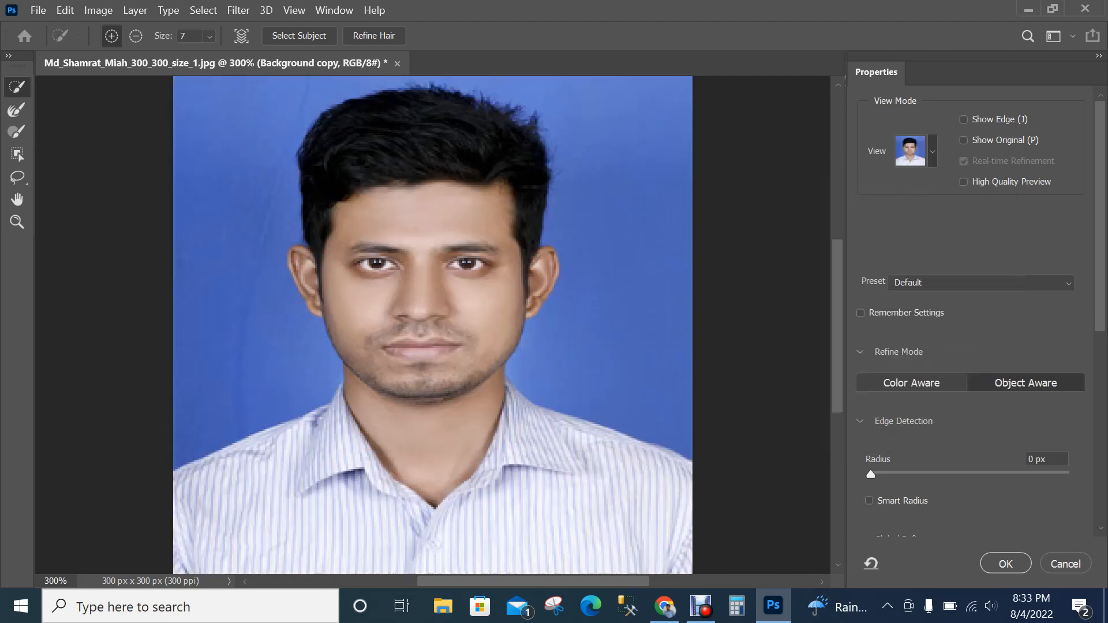
left_click(932, 151)
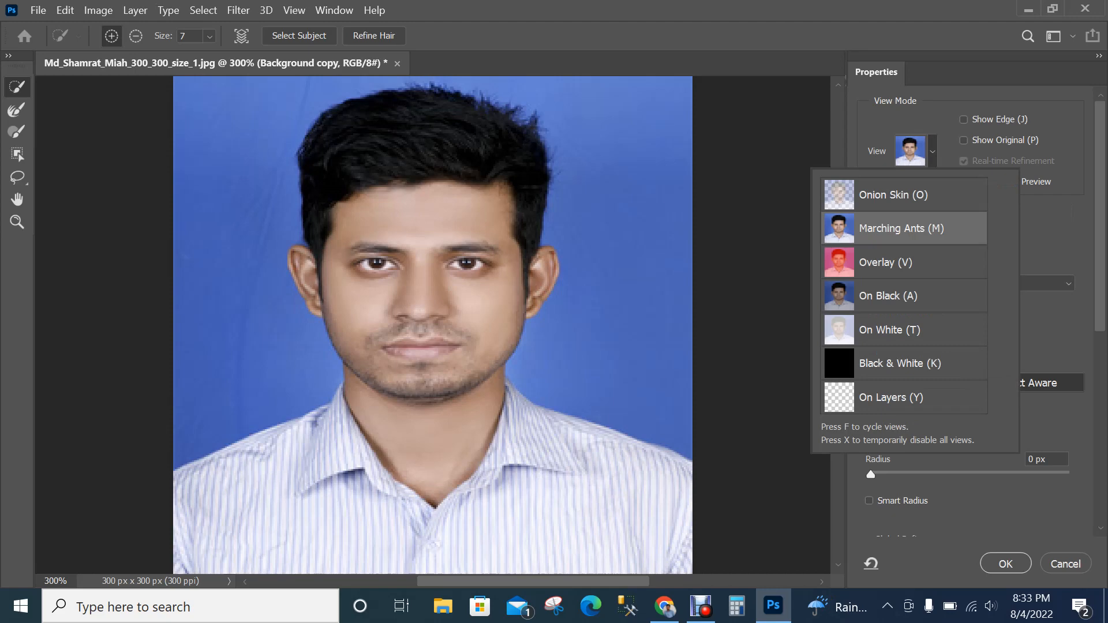
left_click(901, 263)
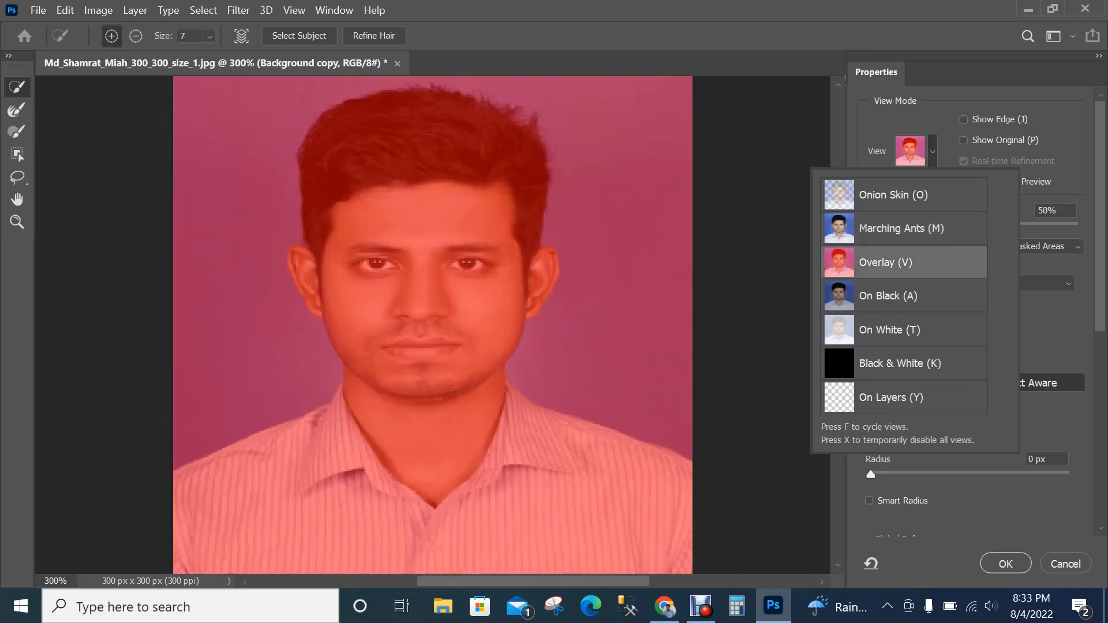
key("o")
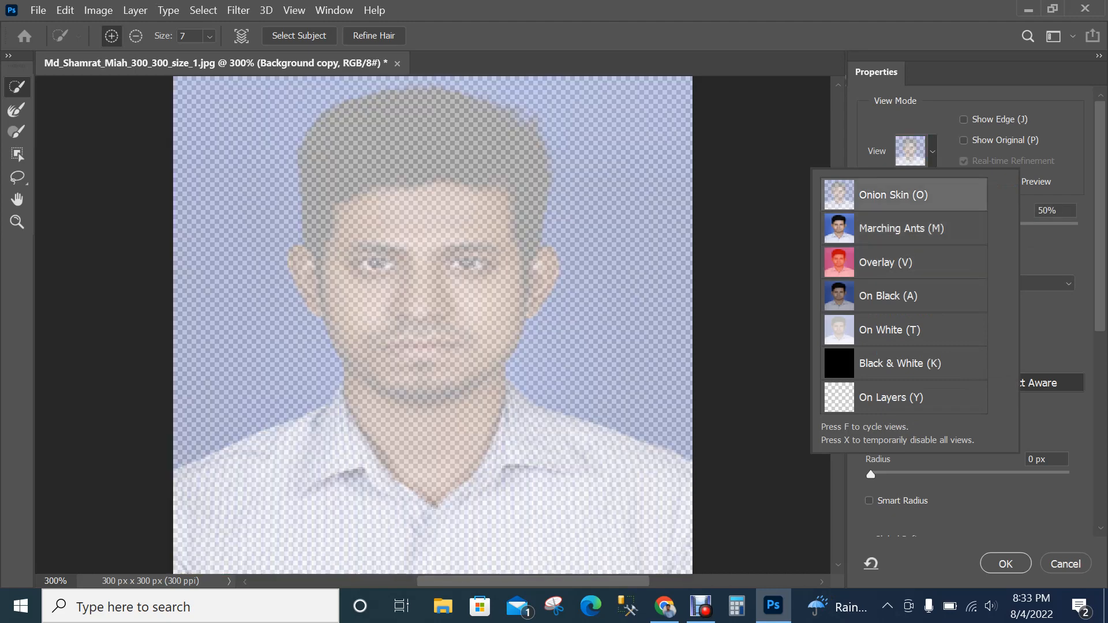
left_click(933, 152)
left_click(932, 151)
left_click(932, 152)
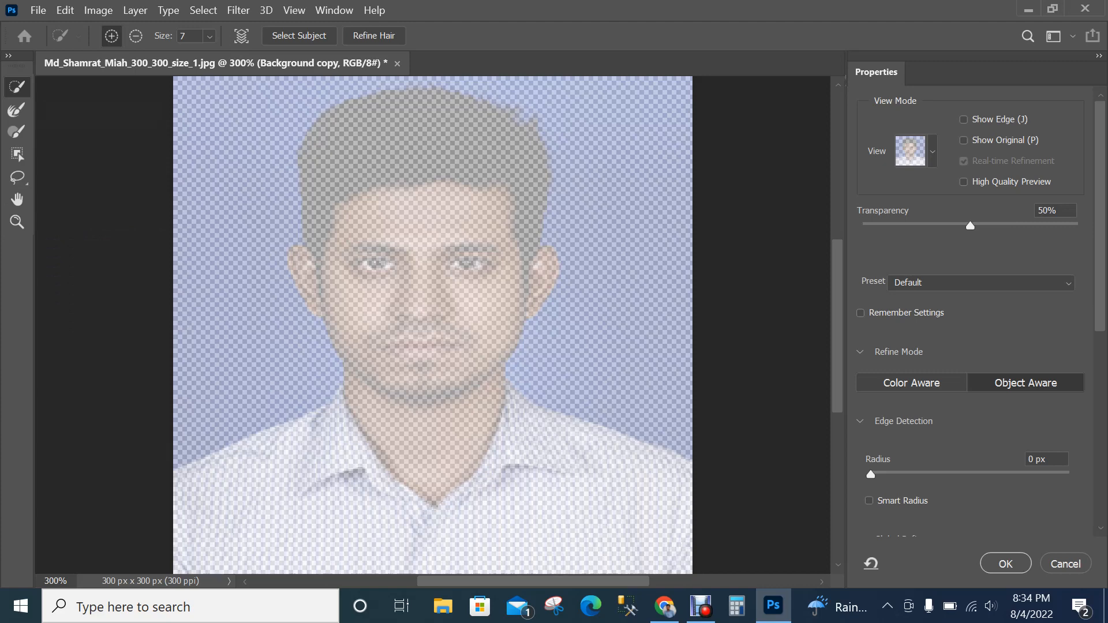
- Set the Quick Selection brush size to 10 and paint a trial selection over the forehead and brow
left_click(209, 36)
key("Up")
key("Up")
key("Up")
mouse_move(415, 193)
left_mouse_down()
mouse_move(343, 216)
mouse_move(411, 269)
left_mouse_up()
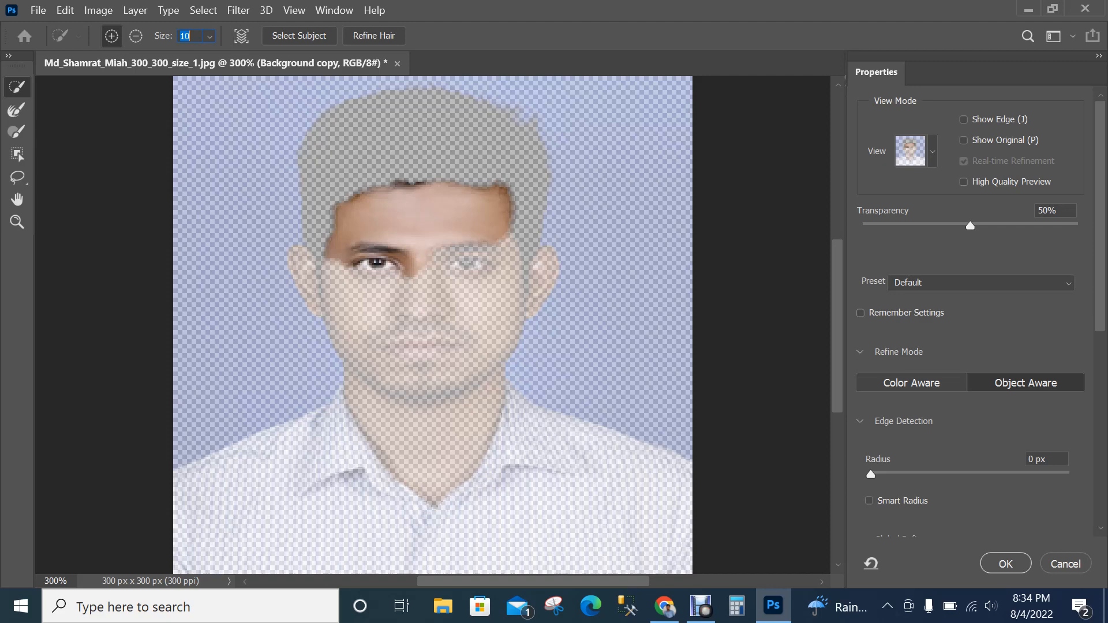
- Run Select Subject on the portrait and accept discarding the current painted selection
left_click(299, 35)
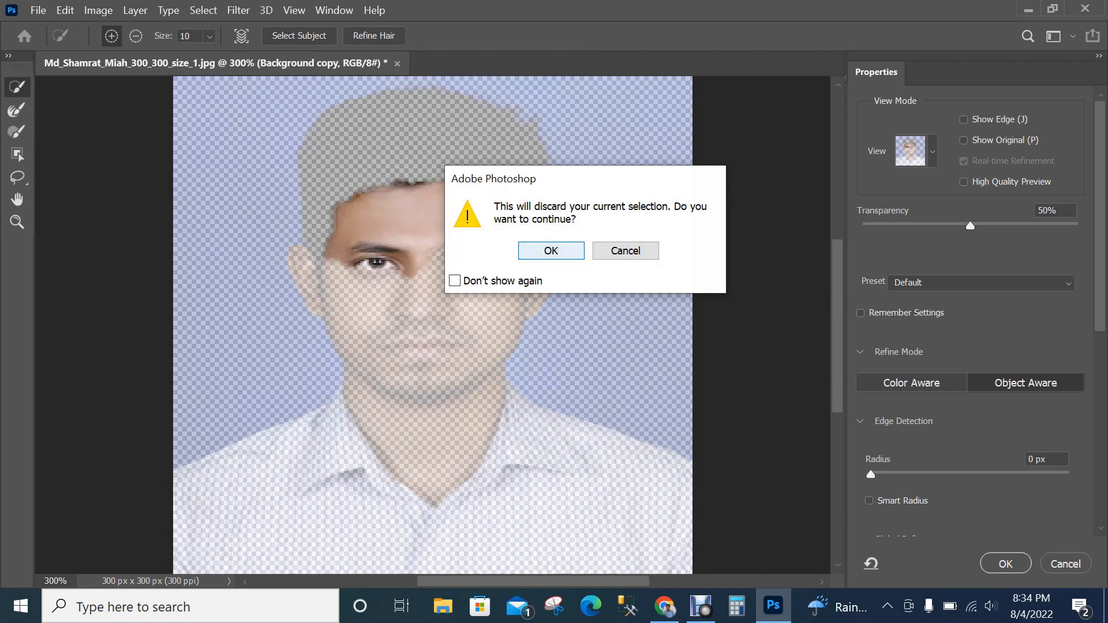
left_click(552, 251)
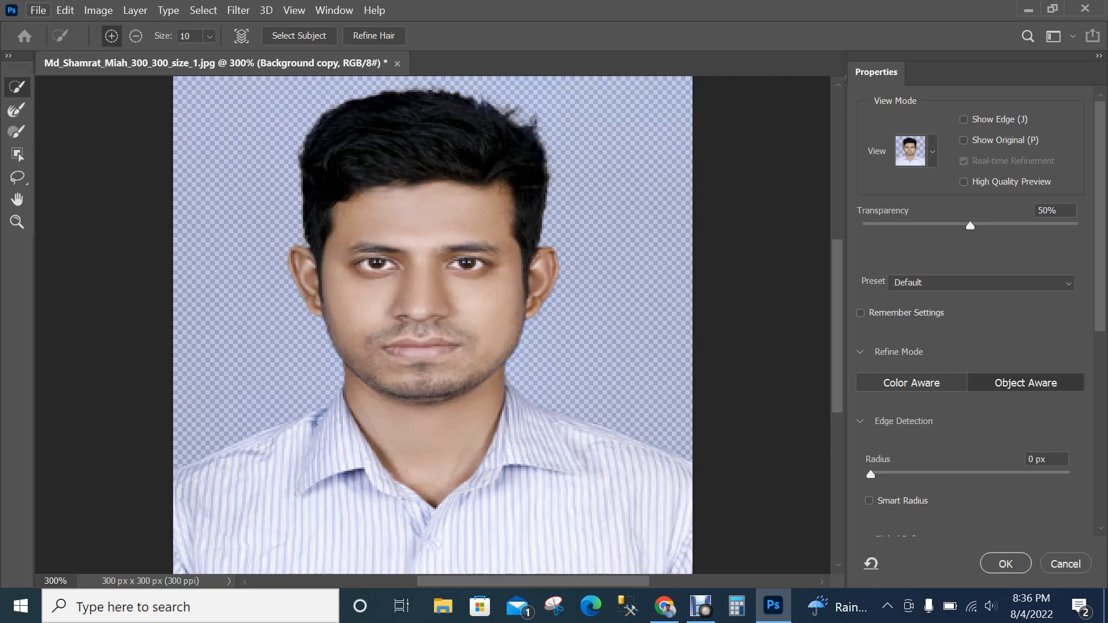
left_click(38, 10)
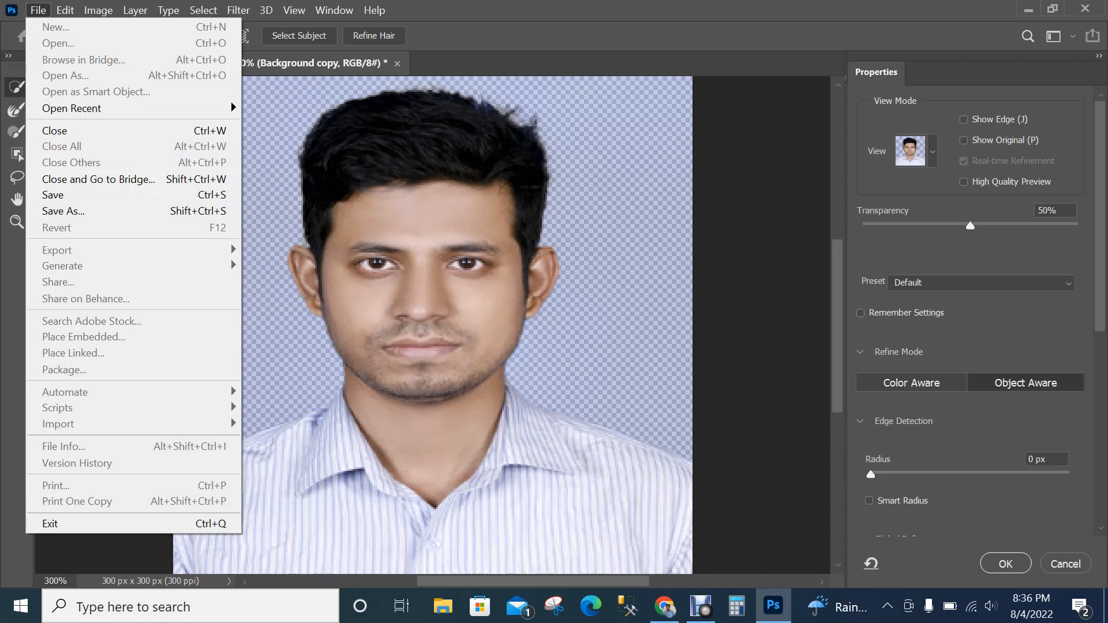
key("Escape")
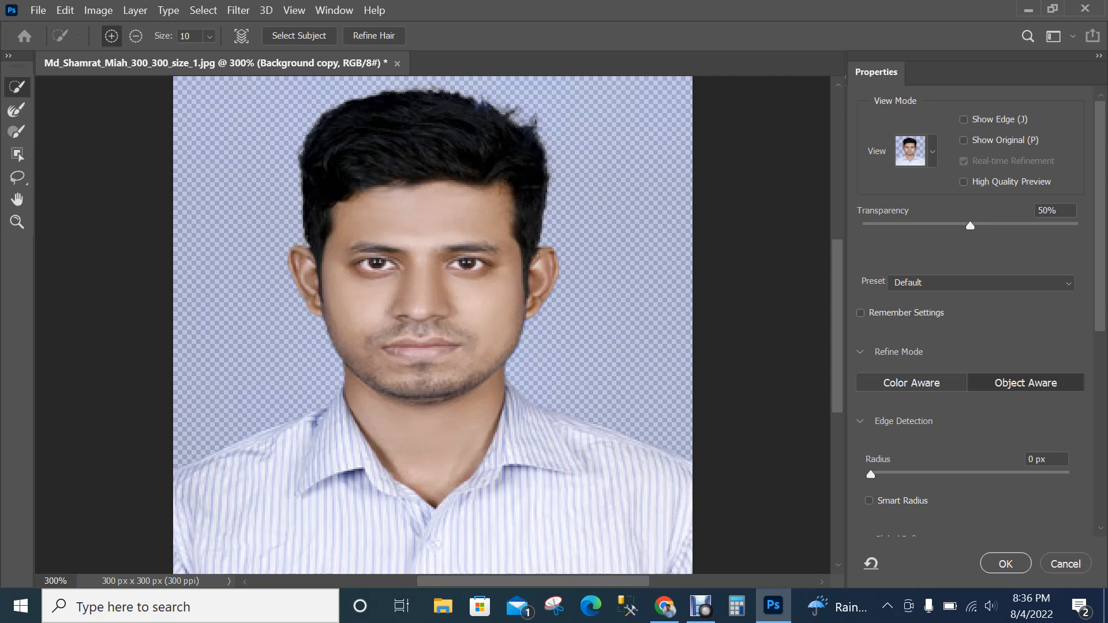
- Look over the edge refinement settings and switch the mask preview to the Black & White view mode
scroll(976, 311, "down", 5)
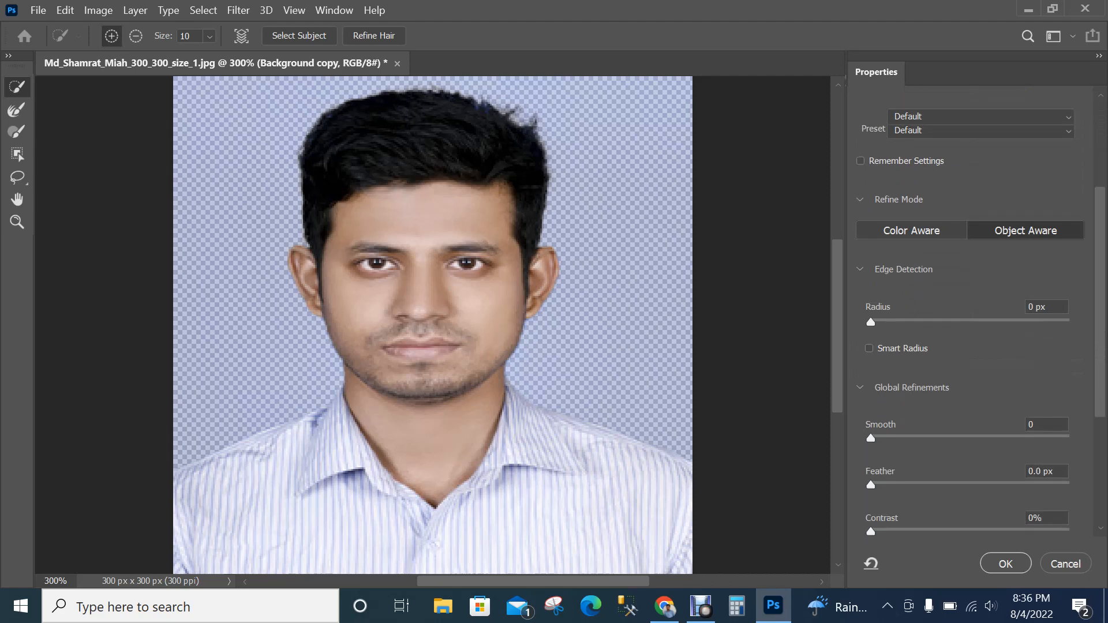
scroll(981, 323, "down", 1)
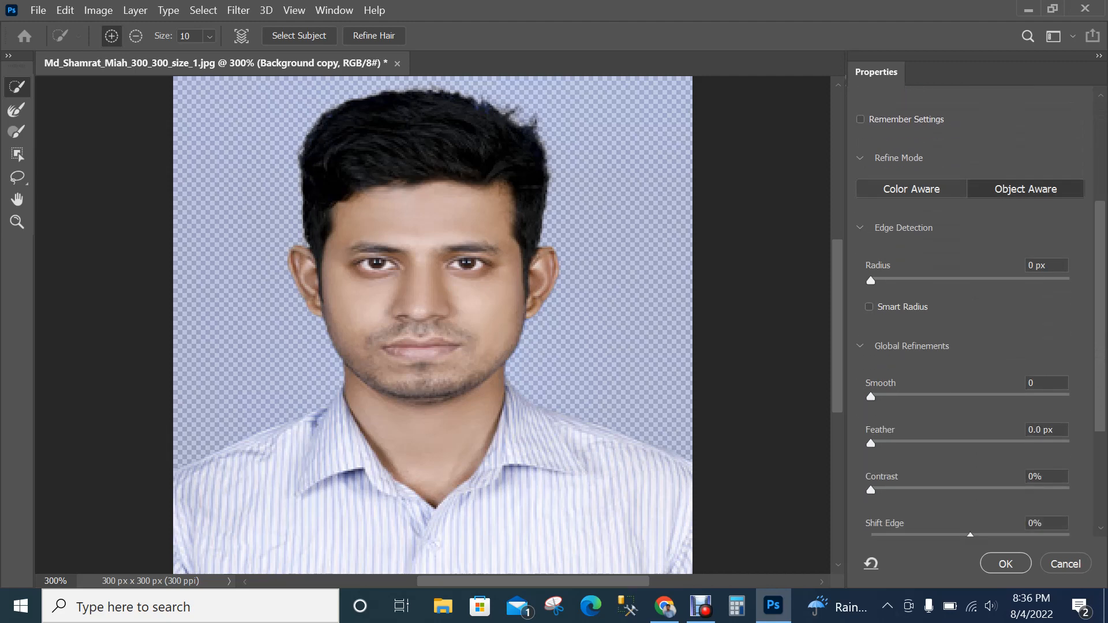
scroll(981, 318, "down", 1)
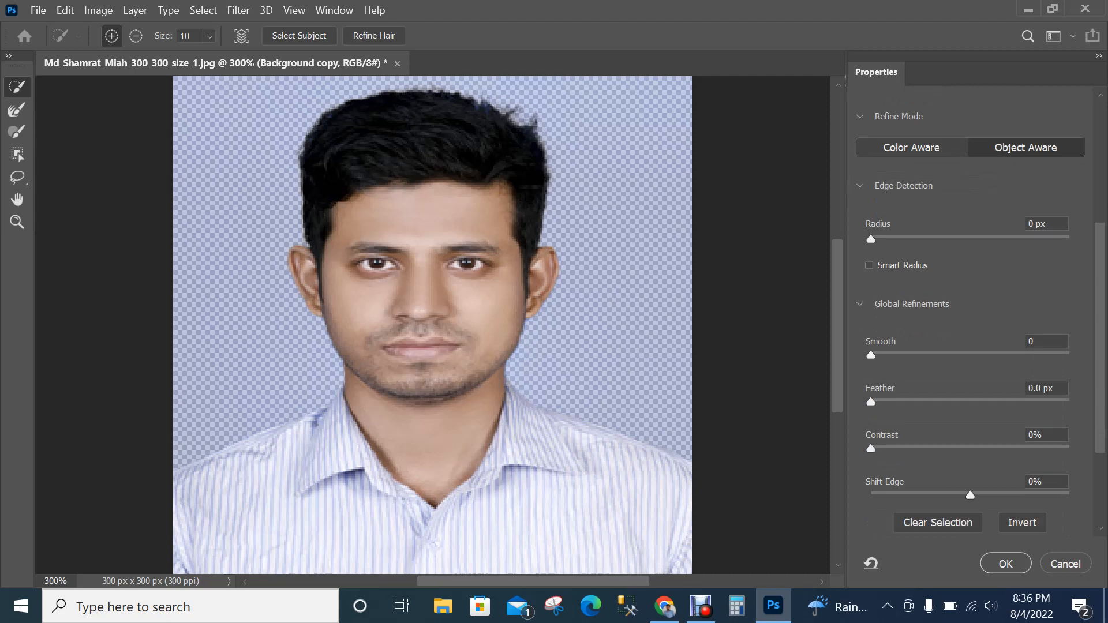
scroll(969, 306, "up", 5)
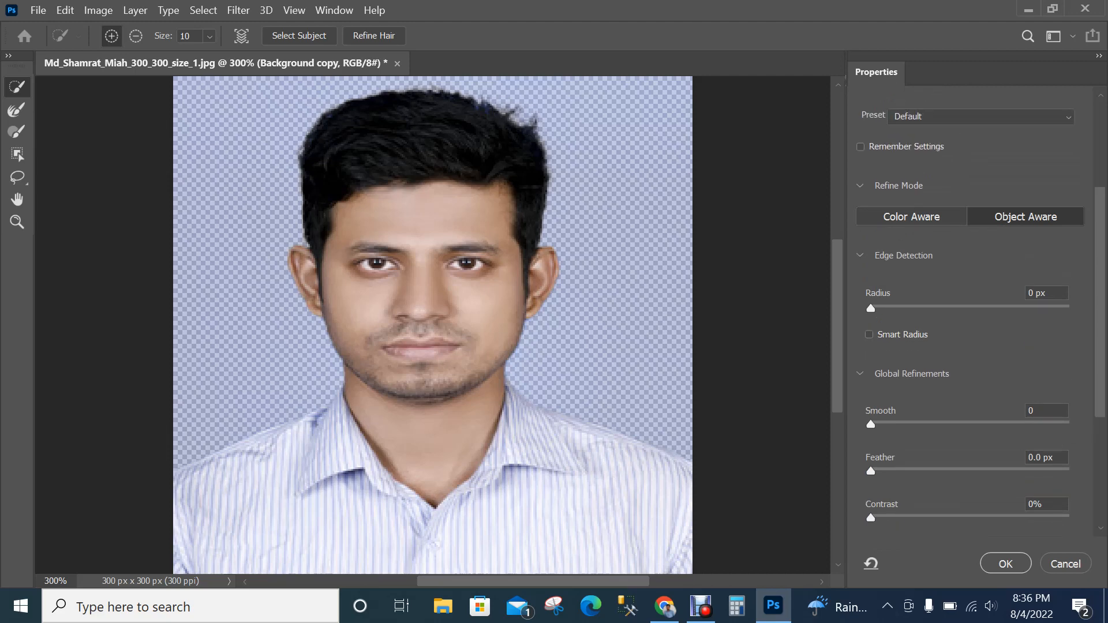
scroll(970, 312, "down", 1)
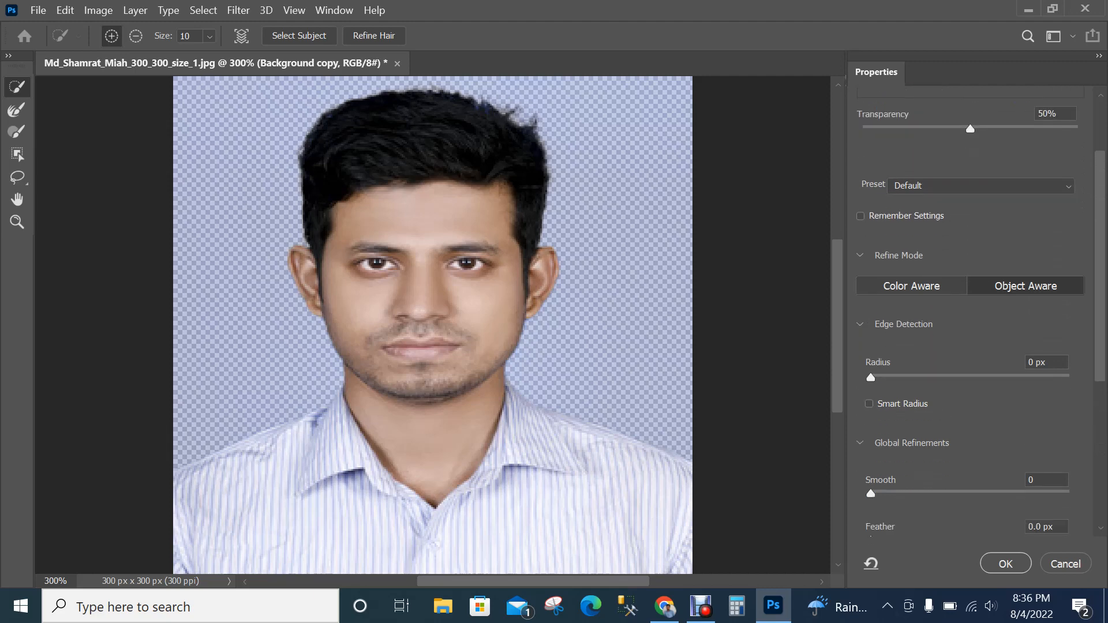
scroll(970, 312, "up", 3)
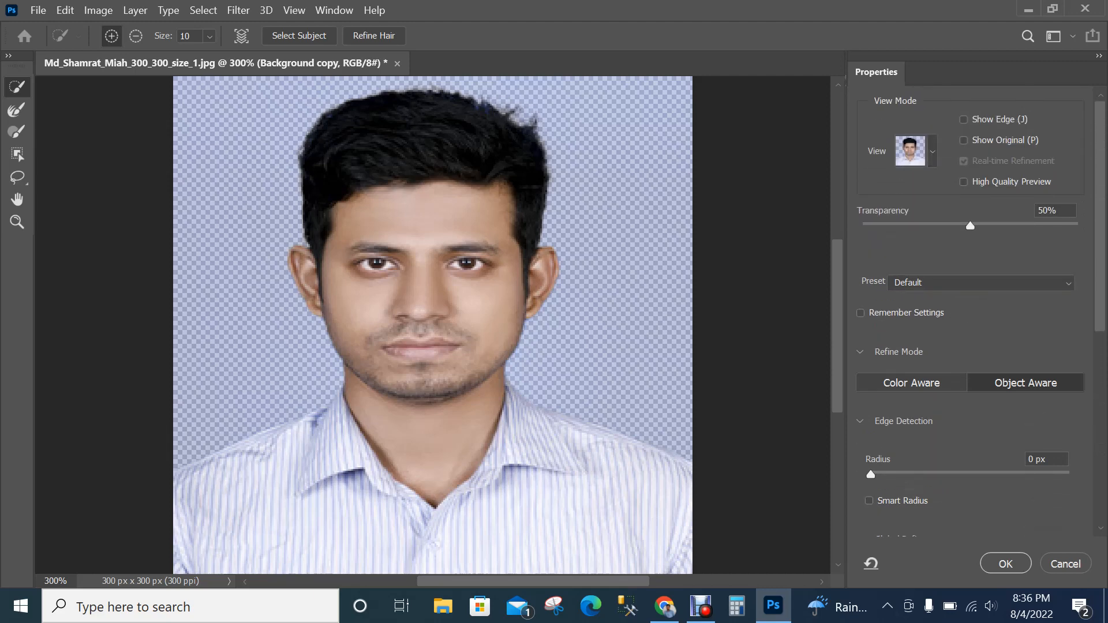
left_click(932, 152)
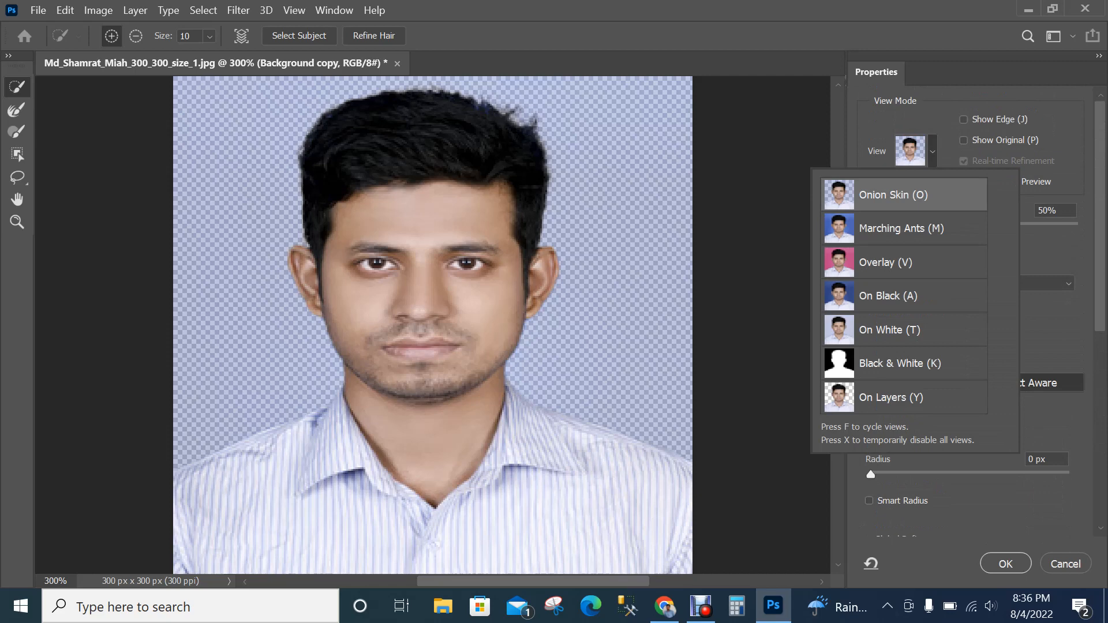
key("k")
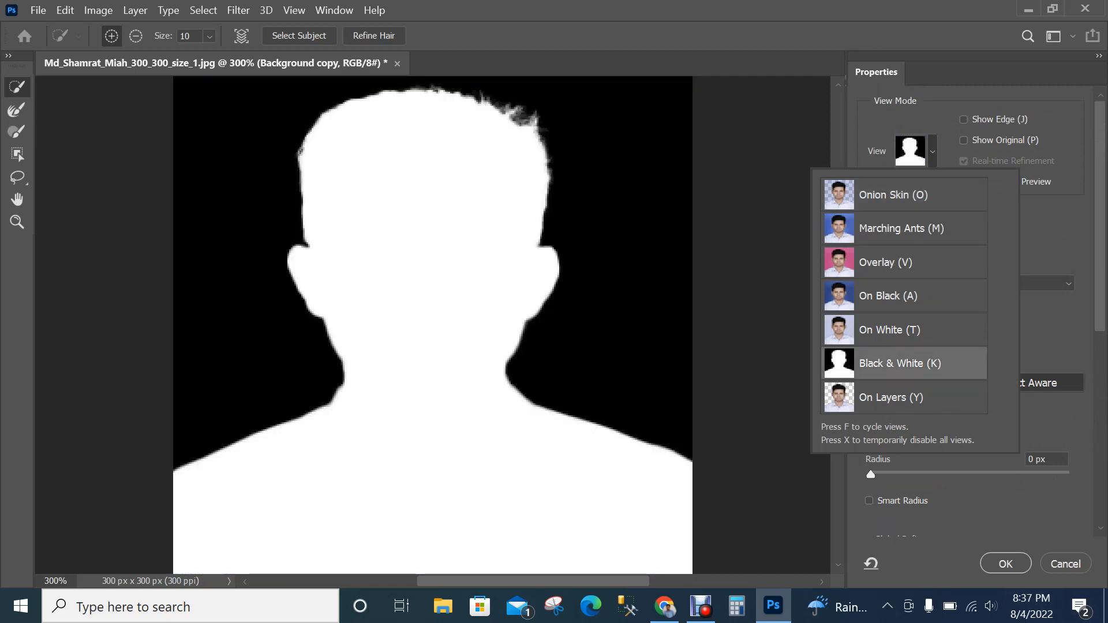
key("Escape")
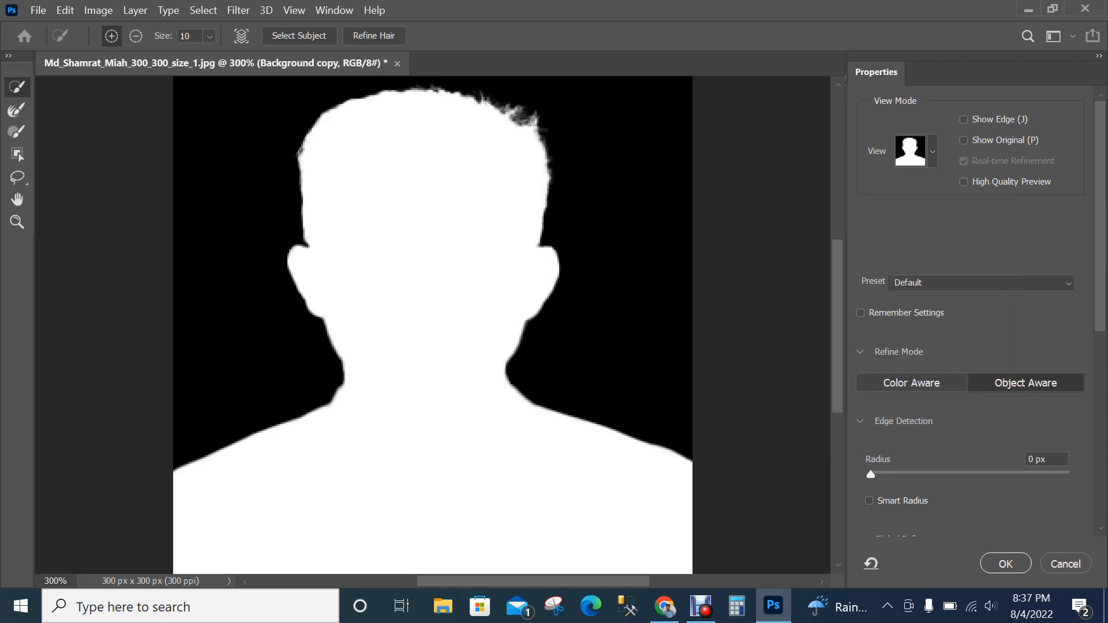
- Try Smooth values of 22, 38 and 61 on the silhouette's edge and reset Smooth to 0
scroll(976, 311, "down", 5)
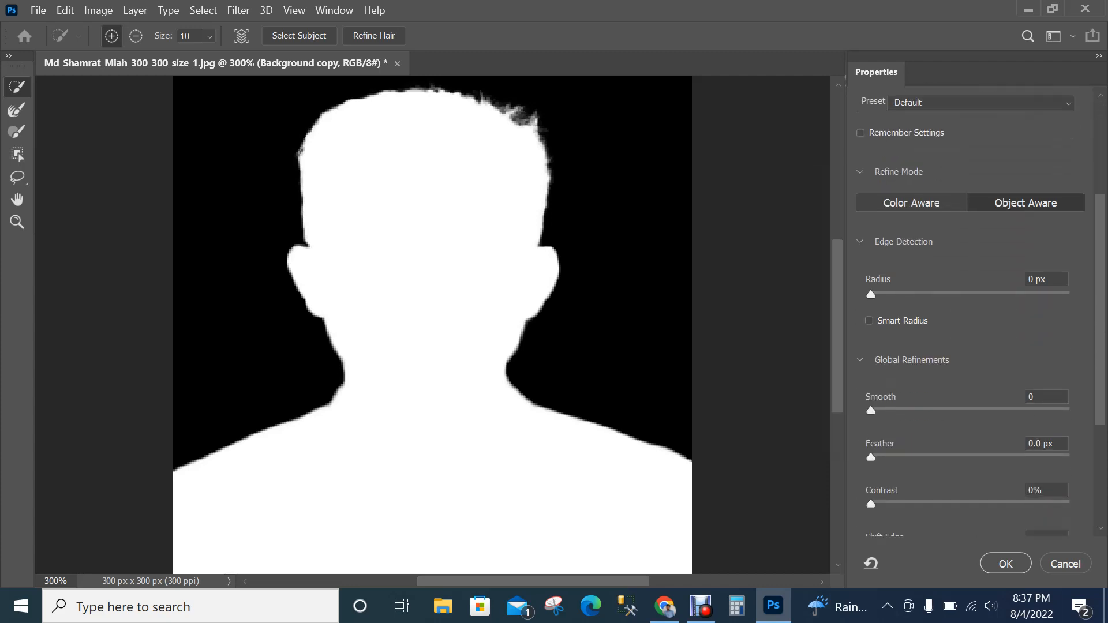
scroll(397, 318, "up", 3)
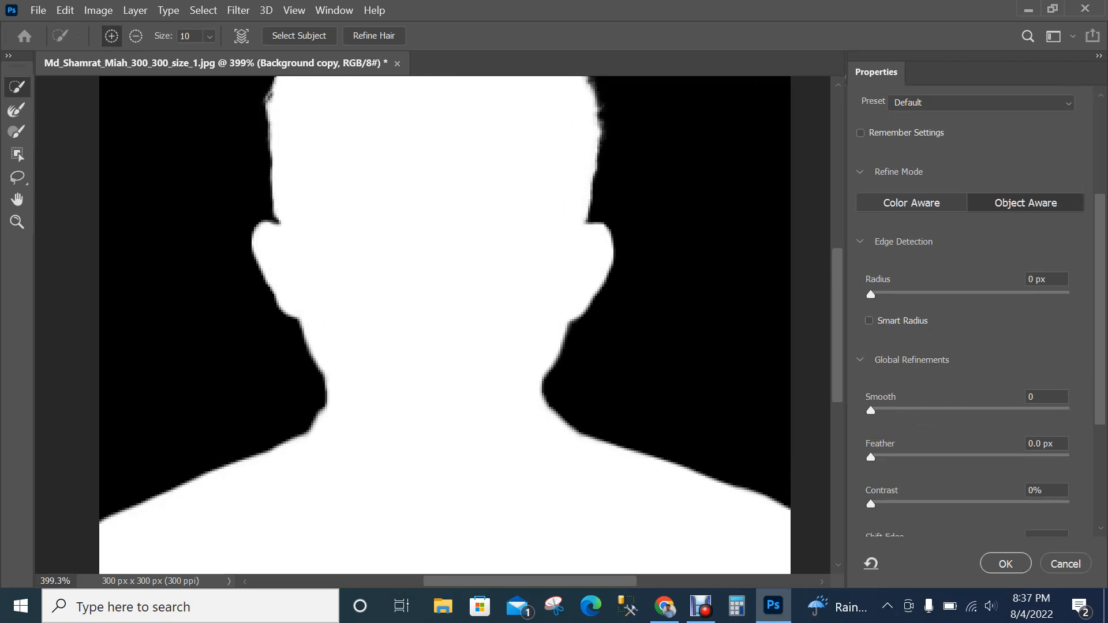
left_click_drag(871, 411, 914, 410)
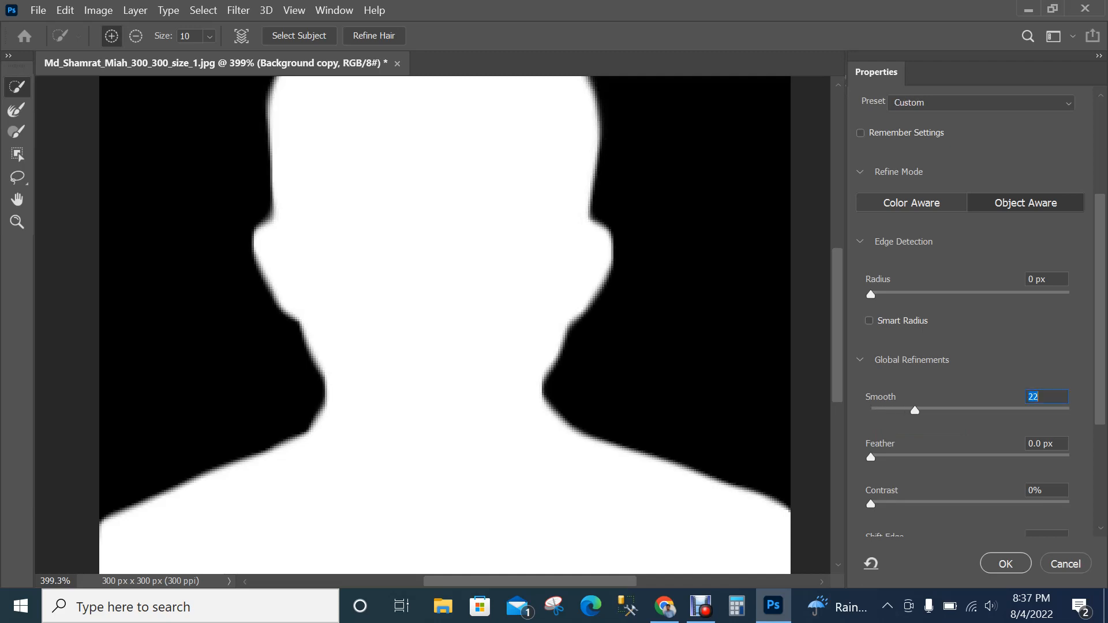
type("37")
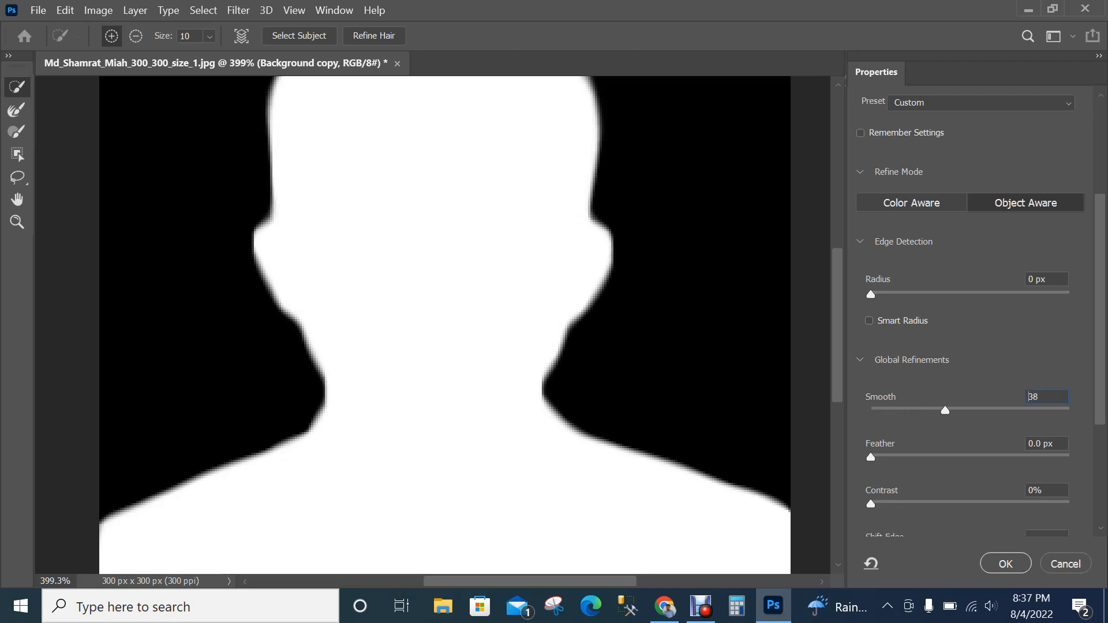
key("Up")
type("0")
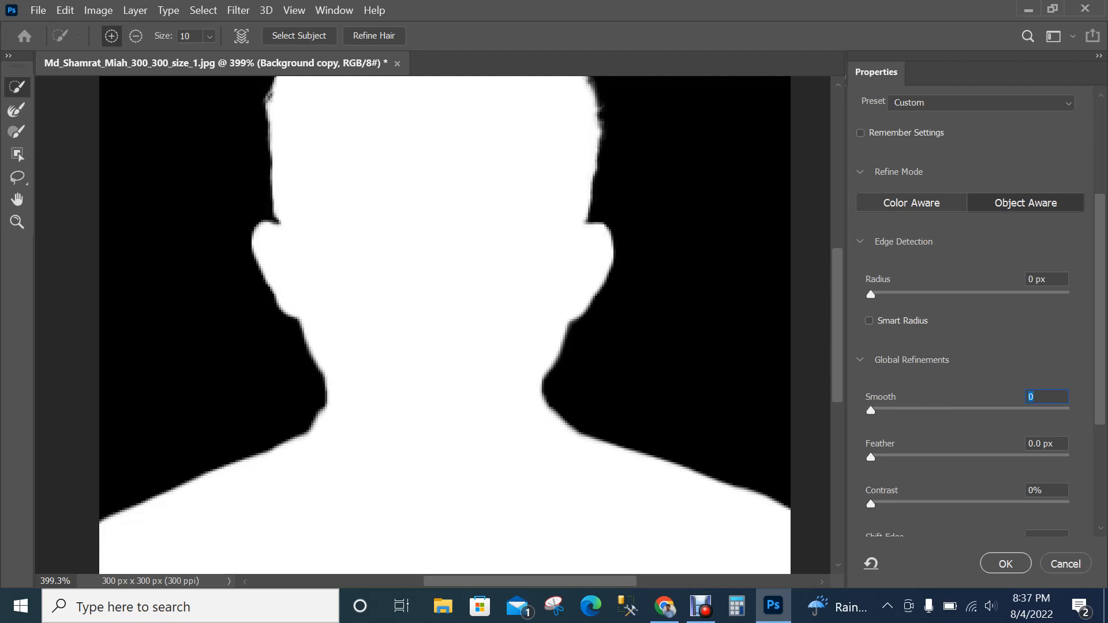
type("61")
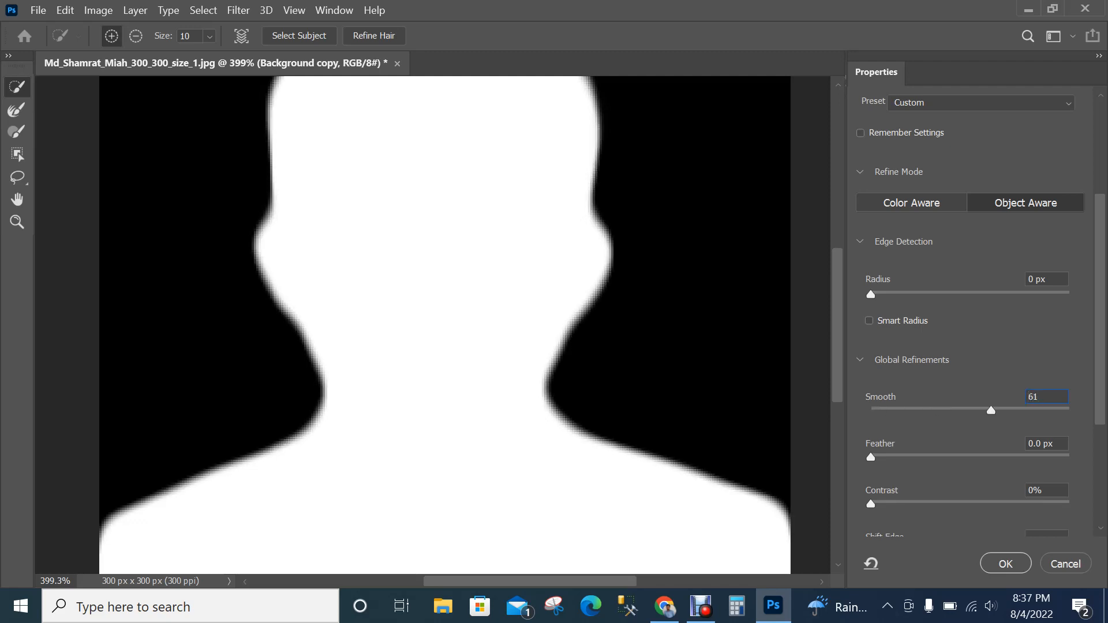
left_click_drag(991, 410, 871, 410)
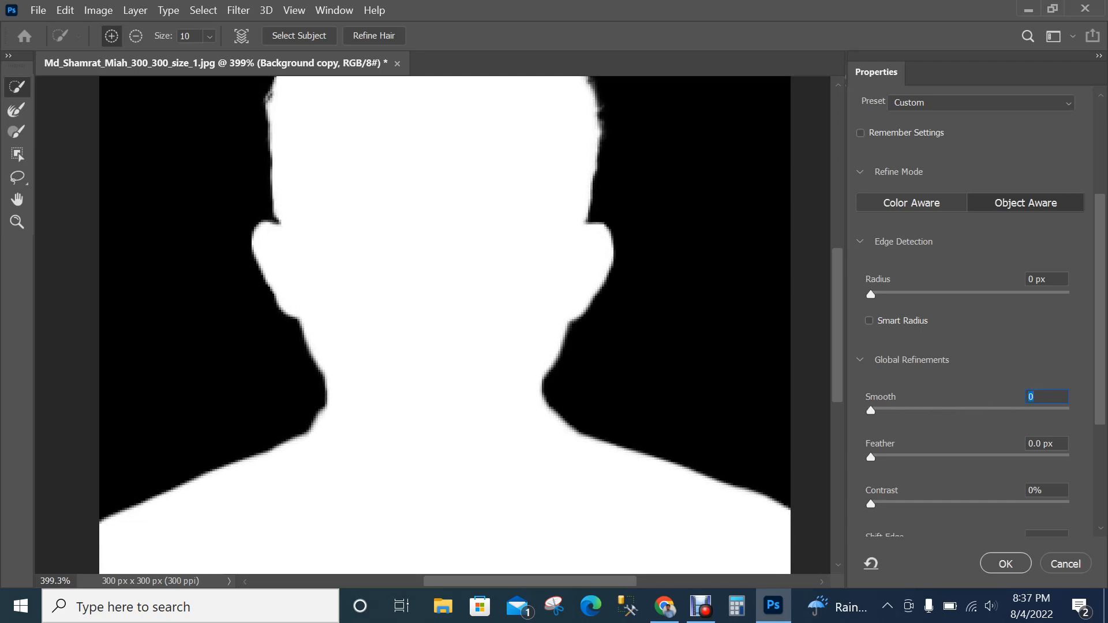
- Set the Smooth refinement of the subject mask to 11
type("5")
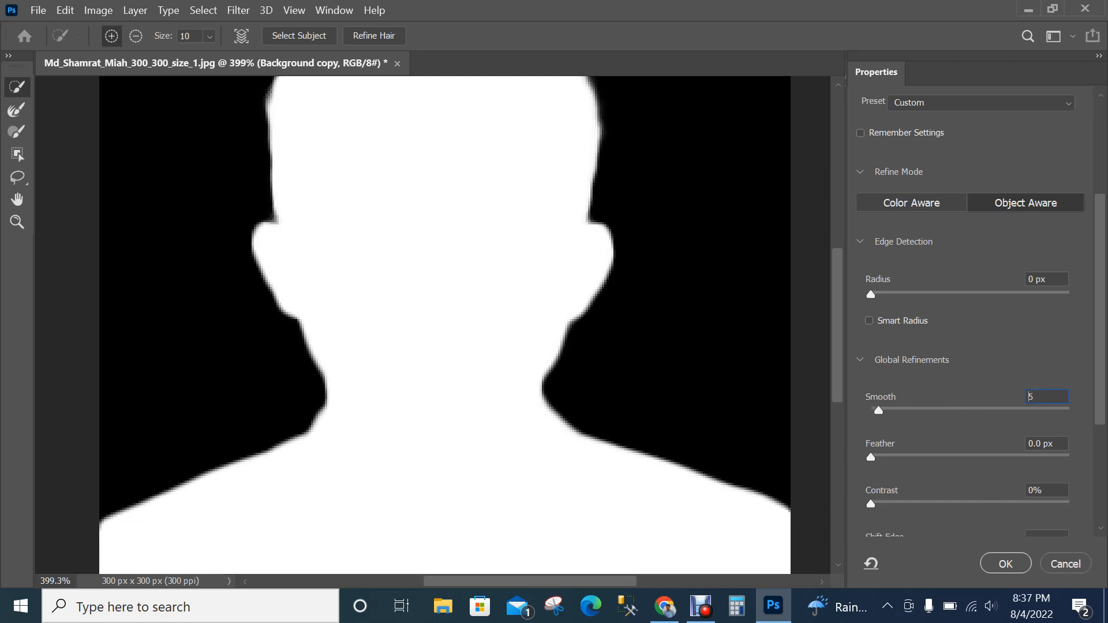
key("Up")
key("Up")
key("Up")
key("Up")
key("Up")
key("Up")
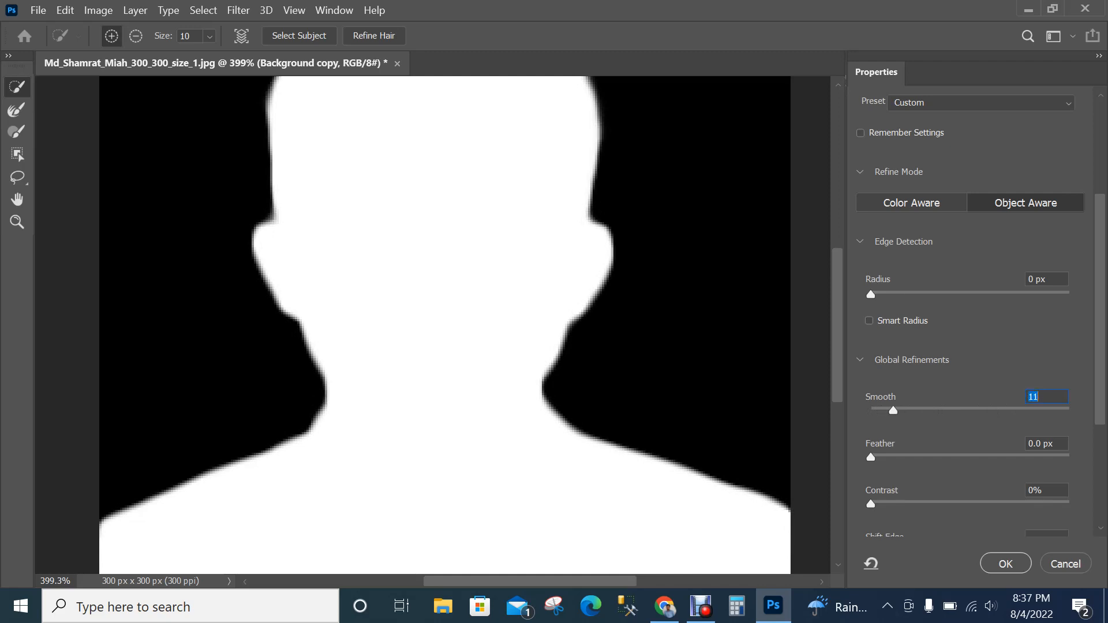
- Try edge Contrast values of 11% and 28% on the mask and set the Contrast to 90%
scroll(976, 316, "down", 3)
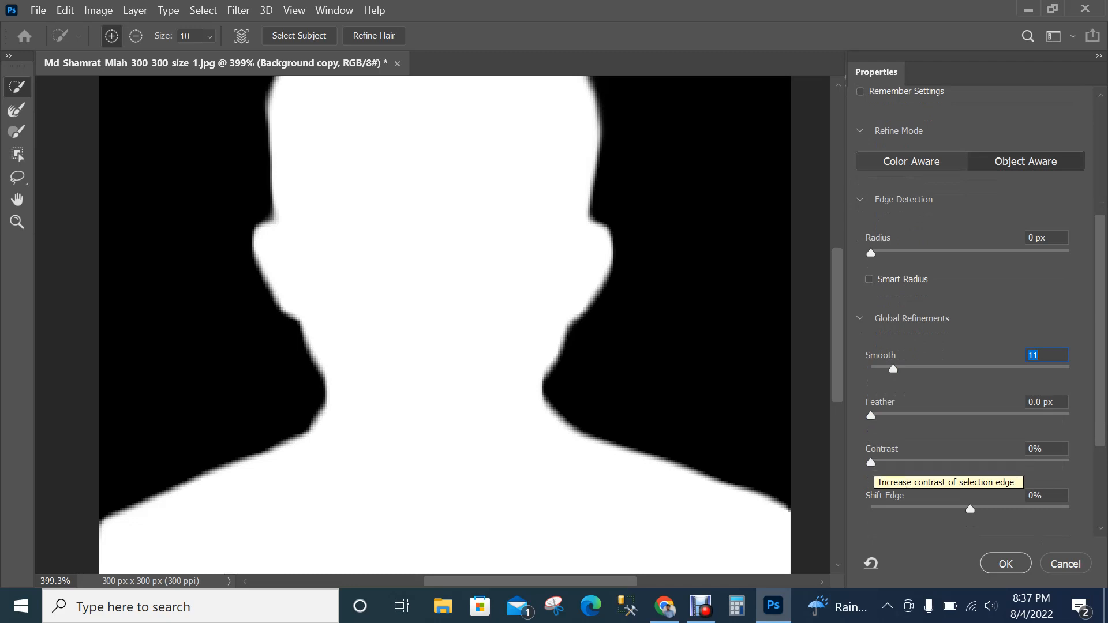
left_click_drag(872, 463, 892, 463)
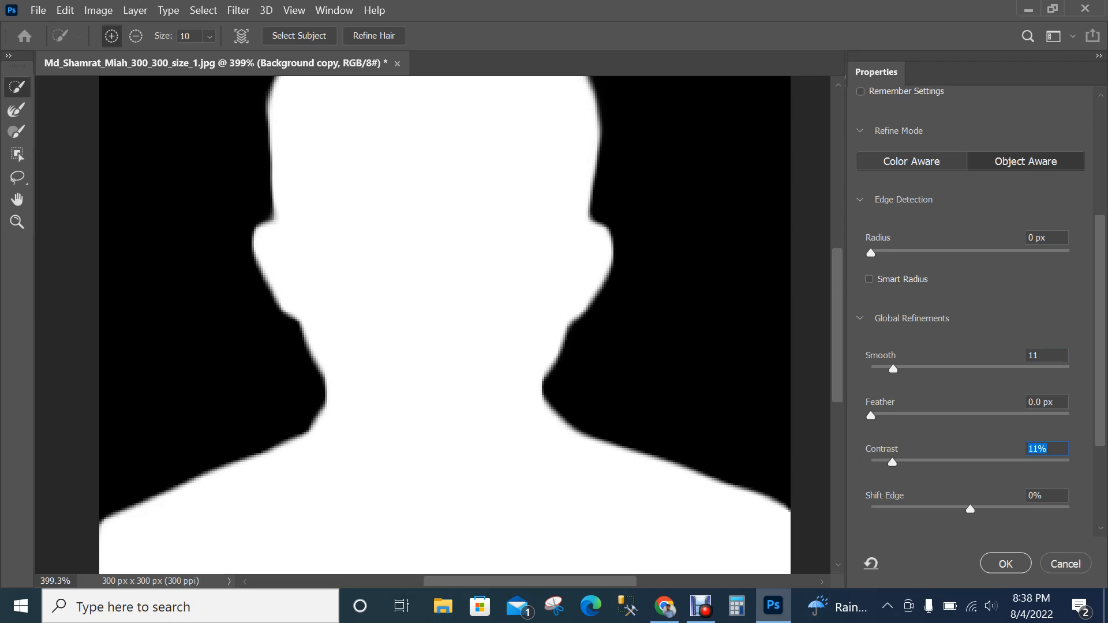
key("Up")
left_click_drag(894, 462, 927, 462)
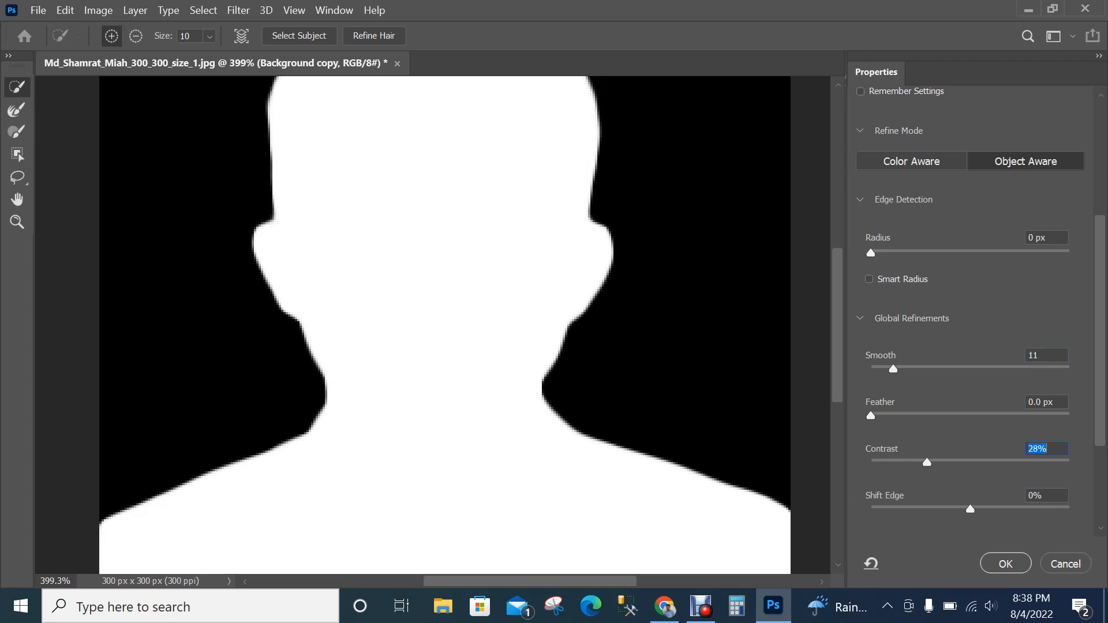
type("90")
key("Return")
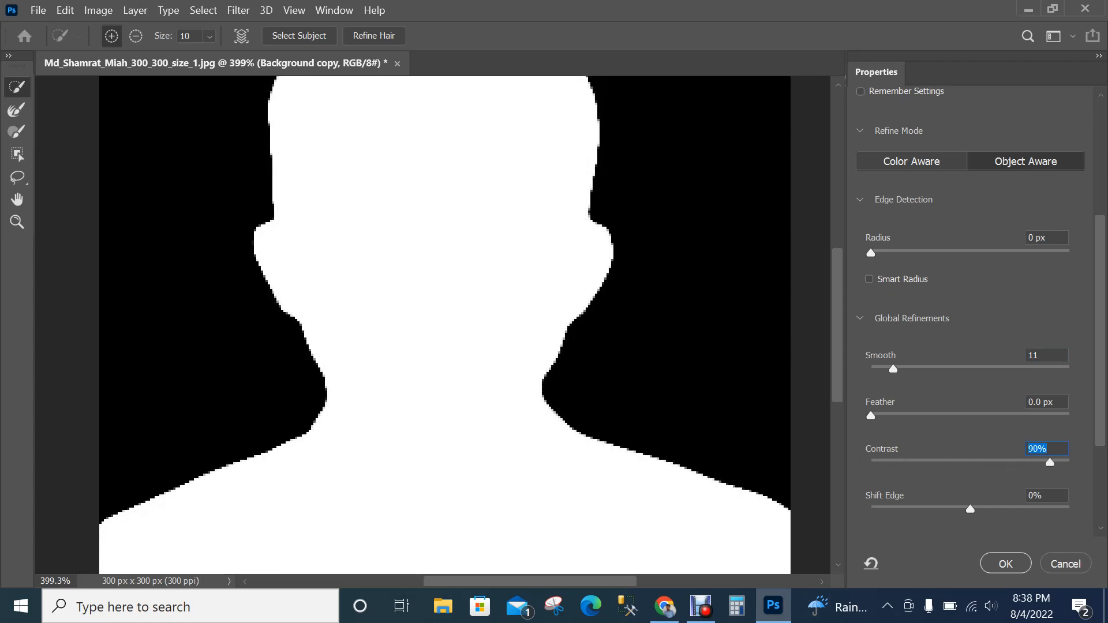
- Reduce the edge Contrast of the subject mask to 15% and fine-tune it to 11%
left_click_drag(1048, 463, 901, 462)
left_click_drag(1028, 449, 1047, 449)
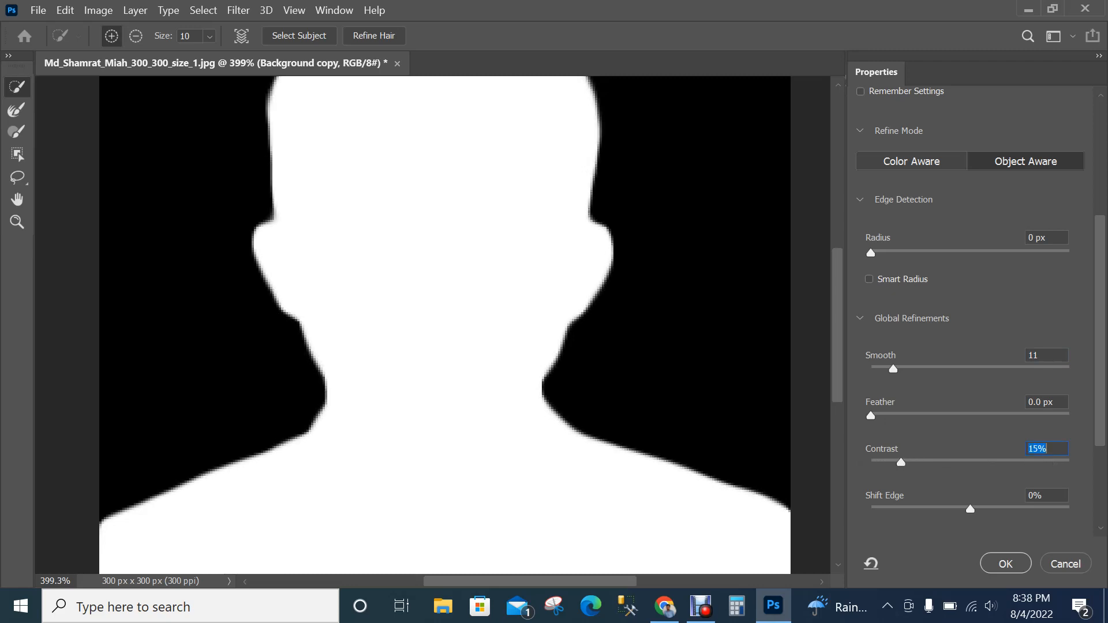
key("Down")
key("Down")
key("Down")
key("Down")
left_click_drag(892, 462, 893, 462)
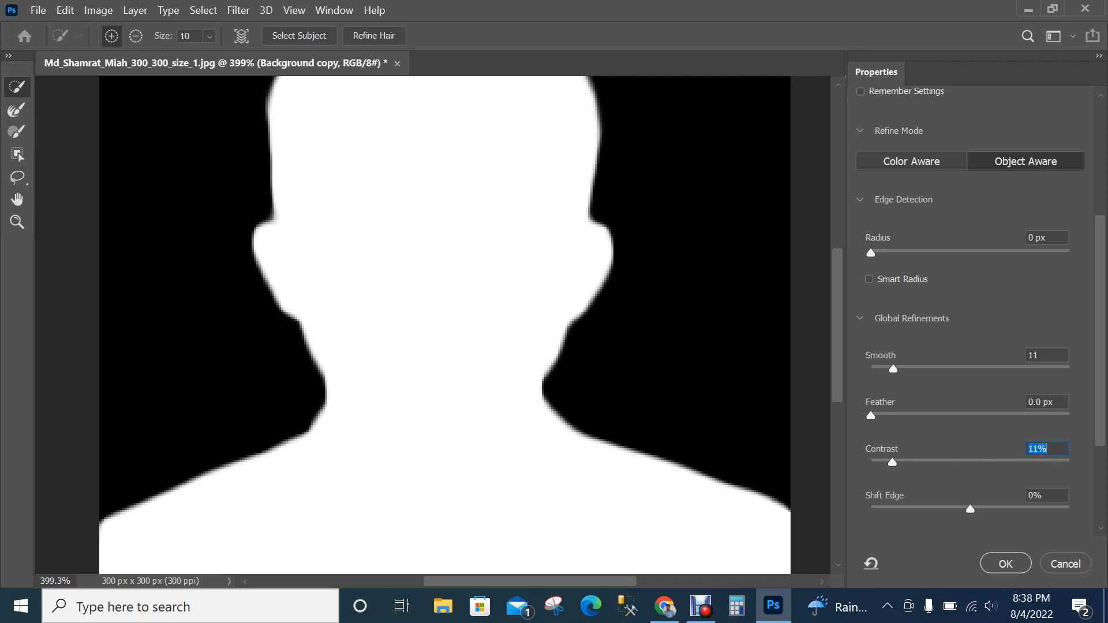
- Try a Feather of 1.7 px and Shift Edge values of +14%, +52% and -13%, resetting both to 0
mouse_move(871, 416)
left_mouse_down()
mouse_move(961, 415)
mouse_move(871, 416)
mouse_move(889, 416)
left_mouse_up()
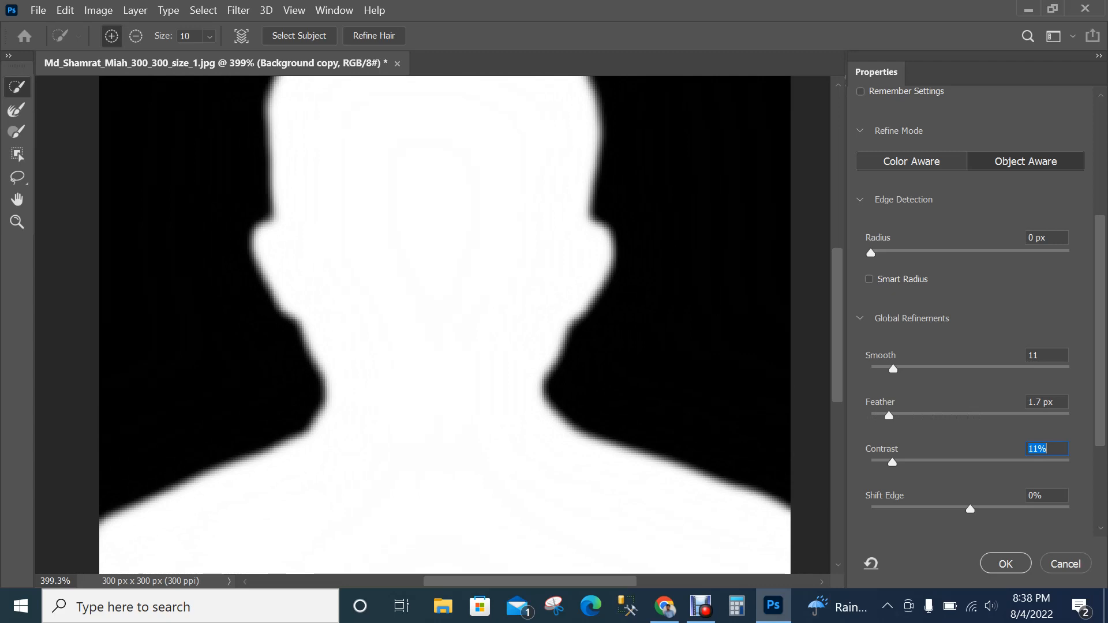
left_click_drag(889, 415, 869, 416)
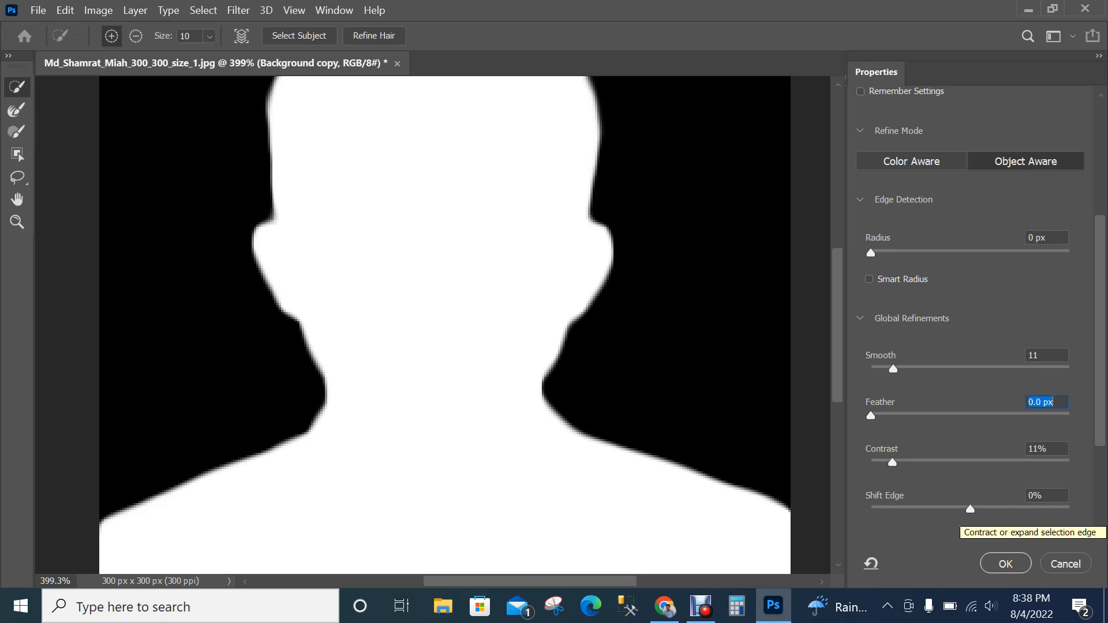
left_click_drag(970, 509, 983, 509)
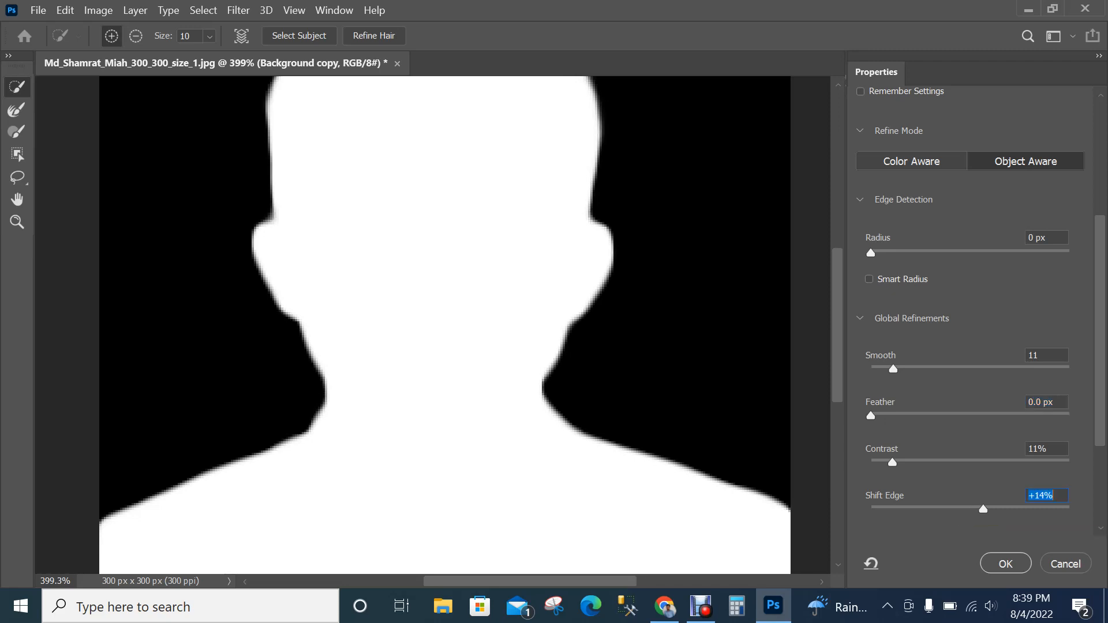
type("59")
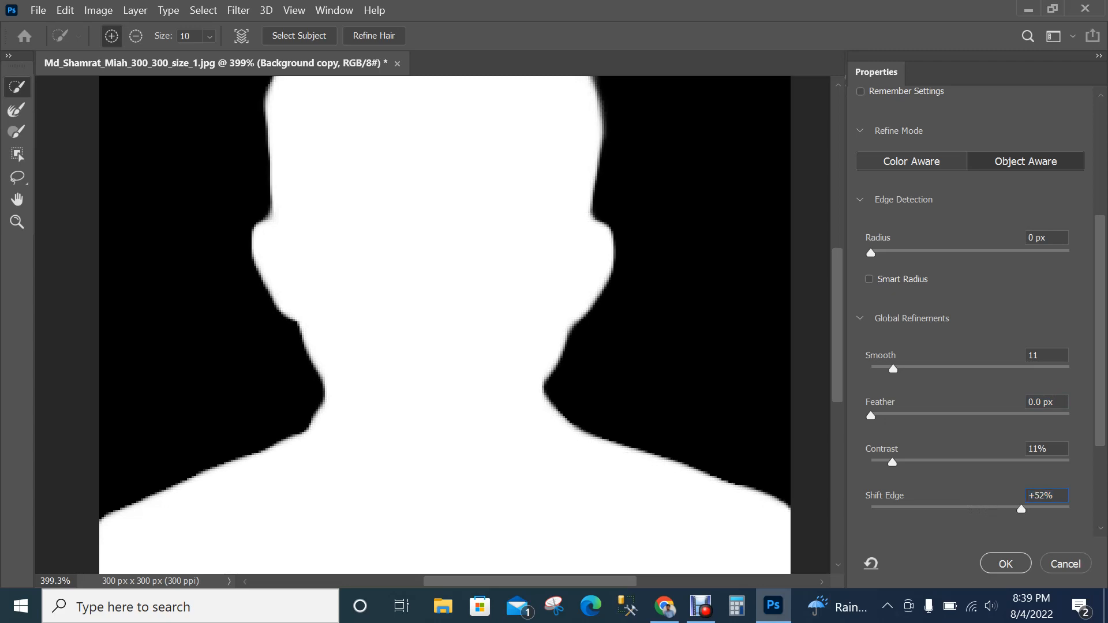
key("Return")
type("7")
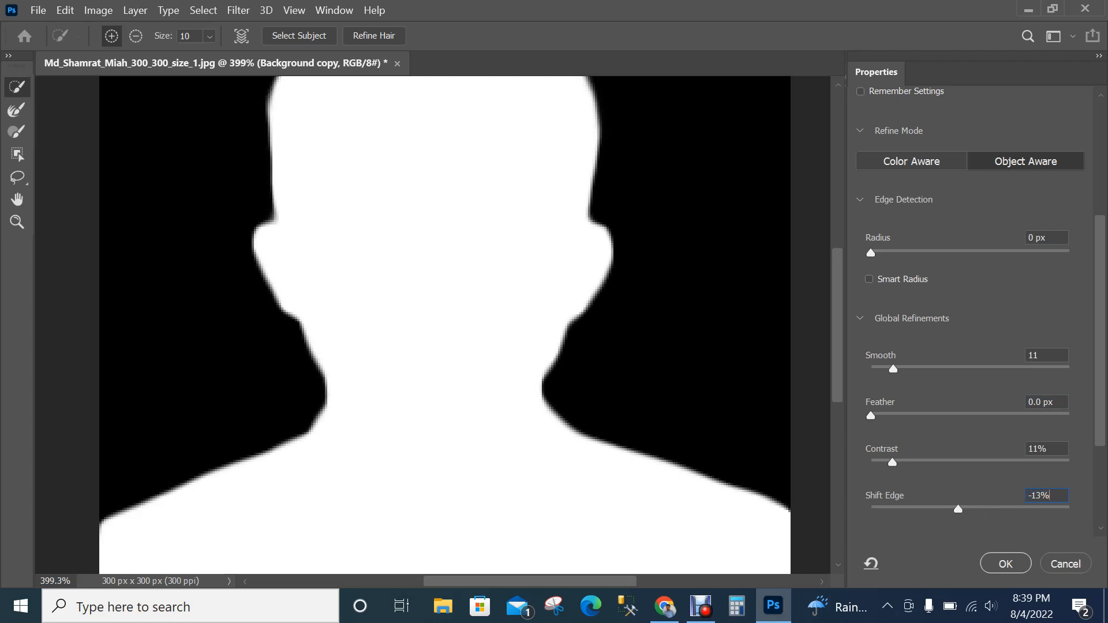
left_click_drag(977, 509, 970, 509)
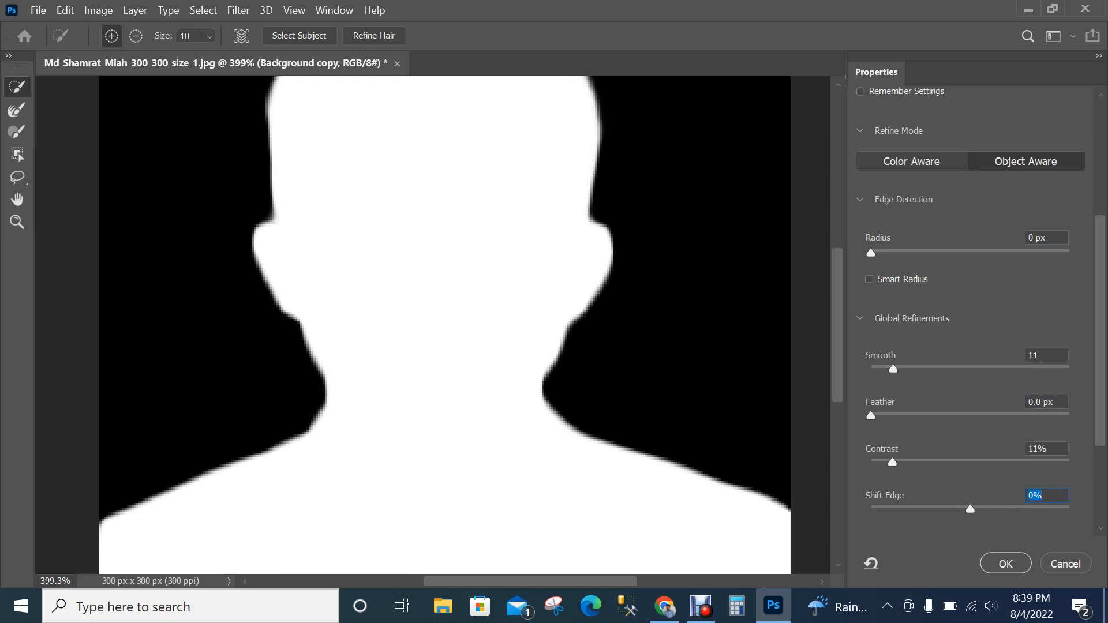
- Try gradually expanding the silhouette with Shift Edge up to +14% and reset it to 0%
key("alt")
key("alt")
left_click(17, 222)
key("alt")
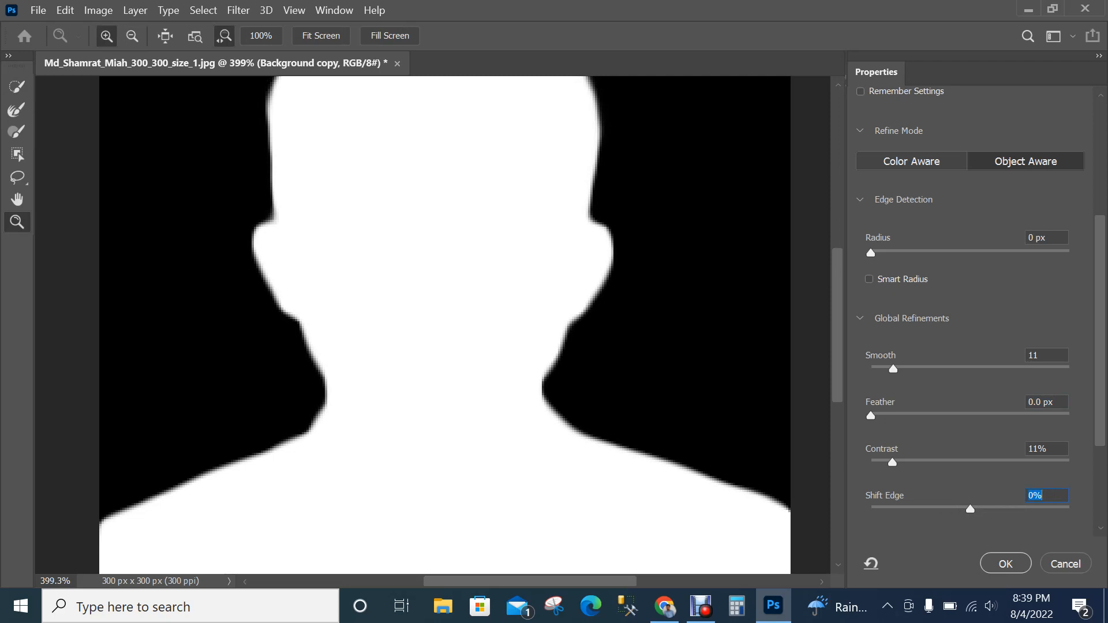
left_click(429, 359, "alt")
left_click(429, 359, "alt")
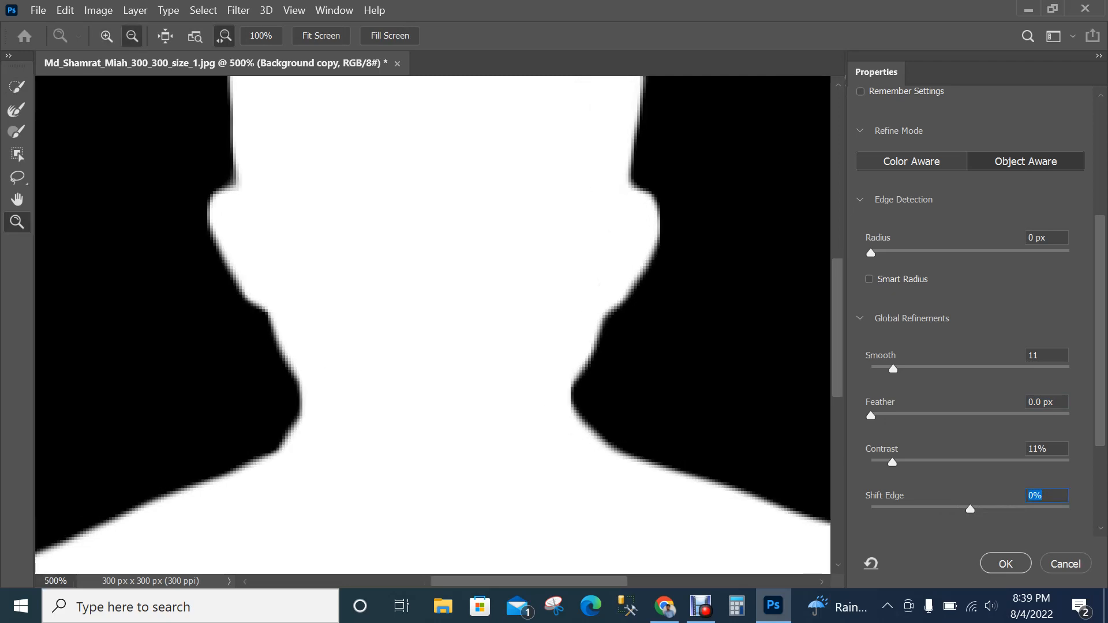
left_click_drag(970, 510, 968, 510)
key("Down")
key("Up")
key("Up")
key("Up")
key("Up")
key("Up")
key("Up")
key("Up")
key("Up")
key("Up")
key("Up")
key("Up")
key("Up")
key("Up")
key("Up")
key("Up")
key("Up")
key("Up")
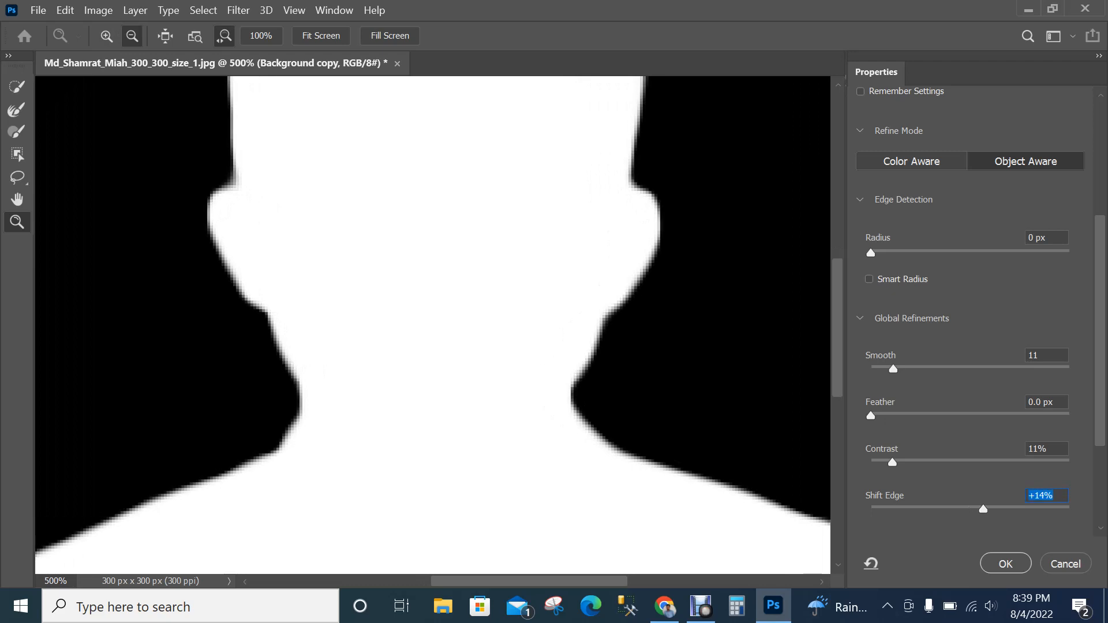
left_click_drag(984, 509, 970, 509)
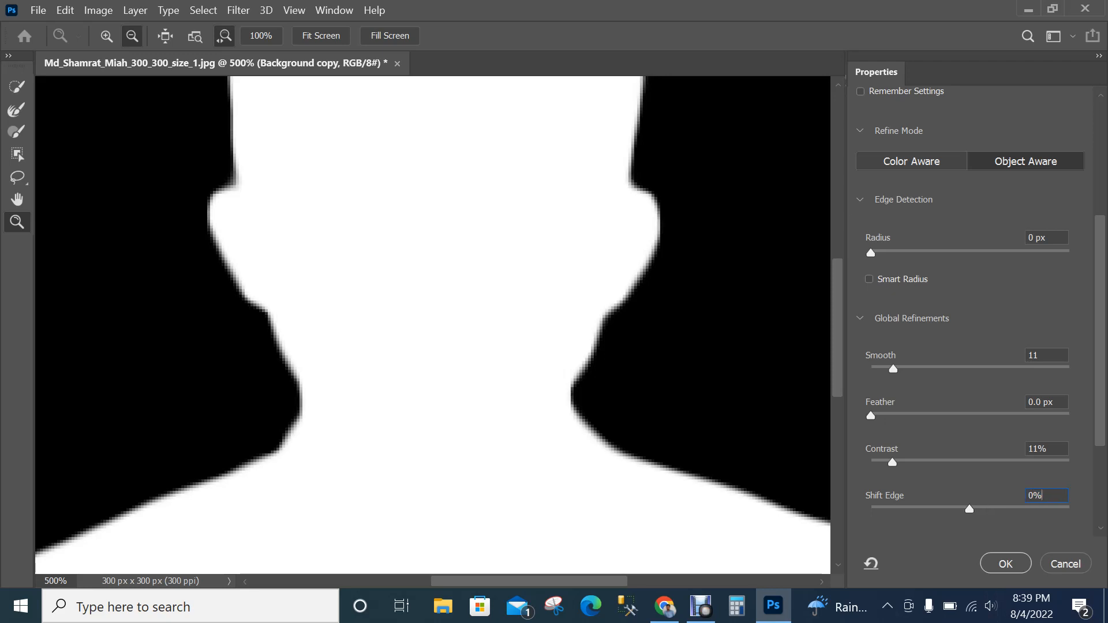
- Try contracting the silhouette with Shift Edge values of -17%, -7% and -1%, and return it to 0%
left_click_drag(970, 509, 953, 509)
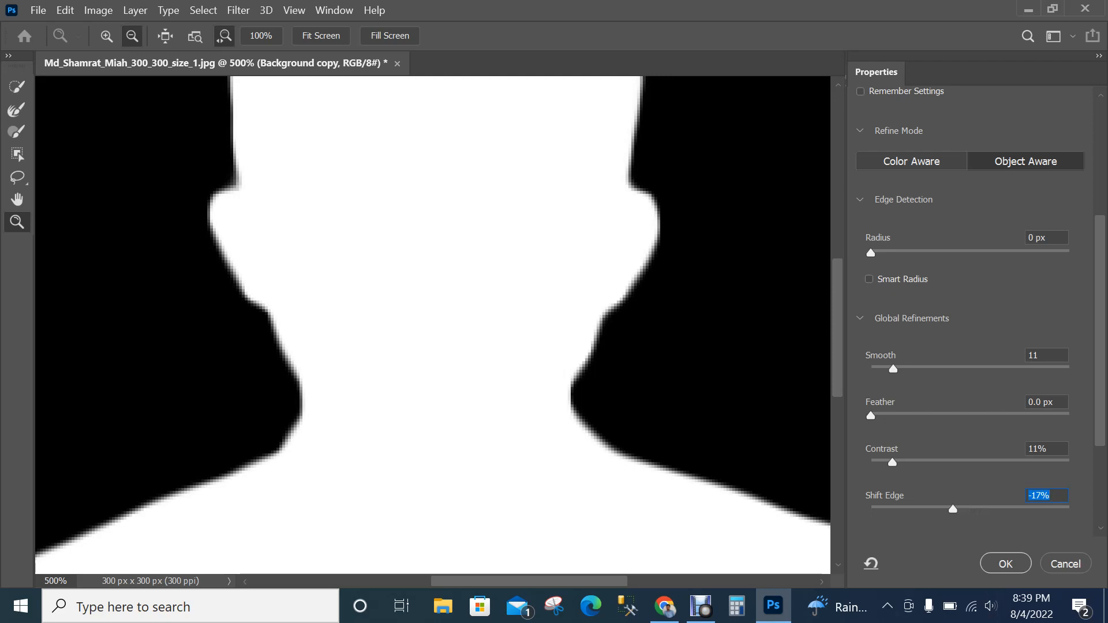
type("-7")
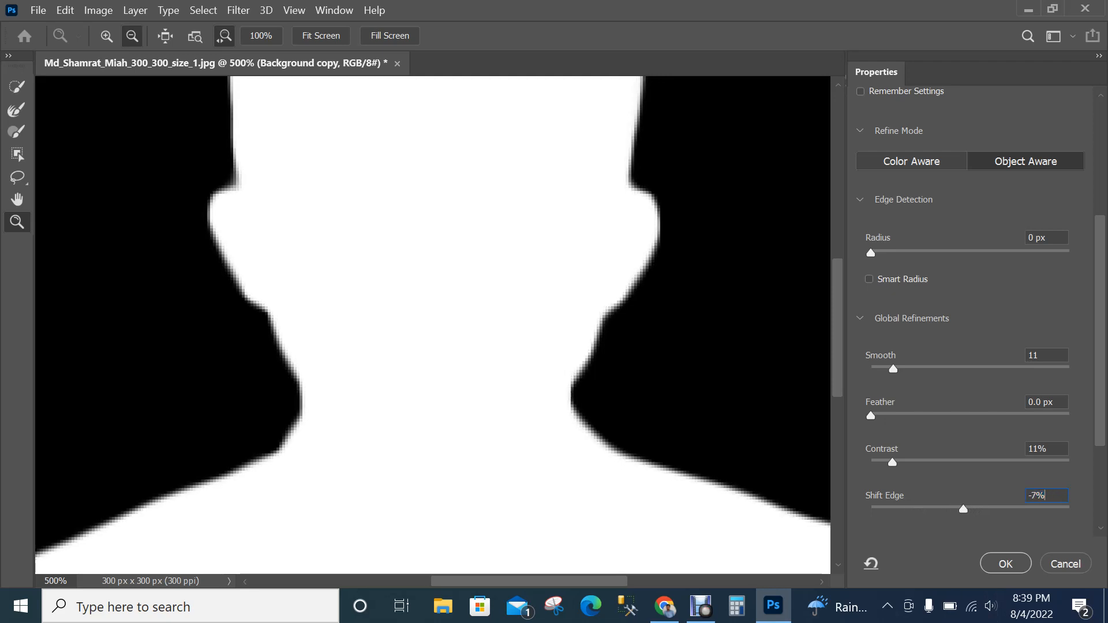
left_click_drag(963, 509, 965, 509)
mouse_move(965, 509)
left_mouse_down()
mouse_move(951, 509)
mouse_move(969, 509)
left_mouse_up()
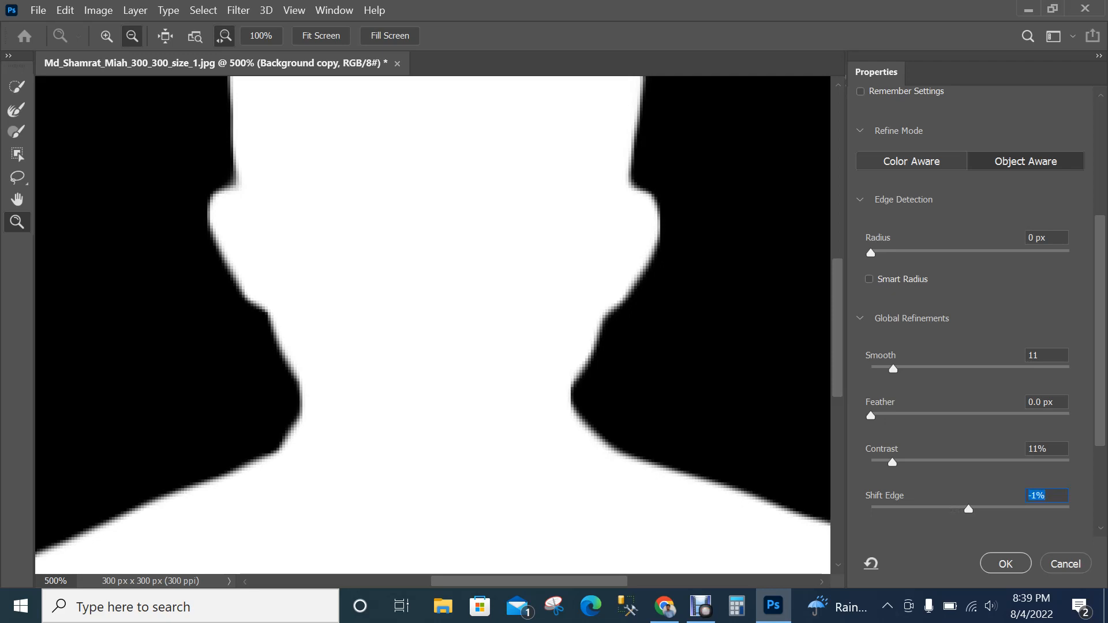
type("0")
- Switch the mask preview to the Onion Skin view mode and check the whole portrait
scroll(975, 312, "up", 6)
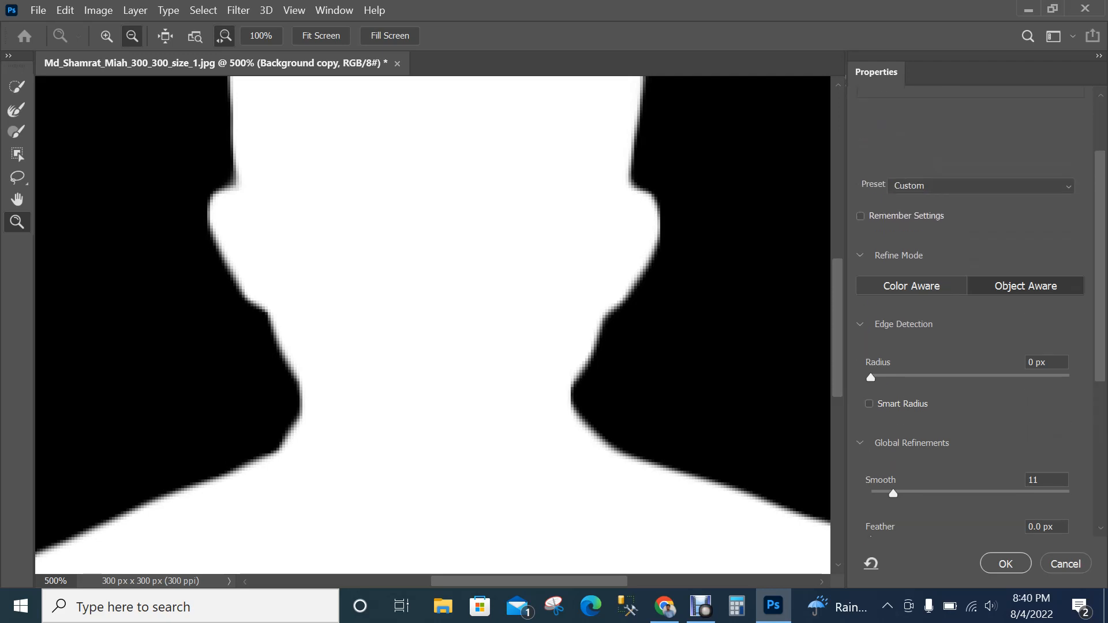
scroll(975, 312, "up", 1)
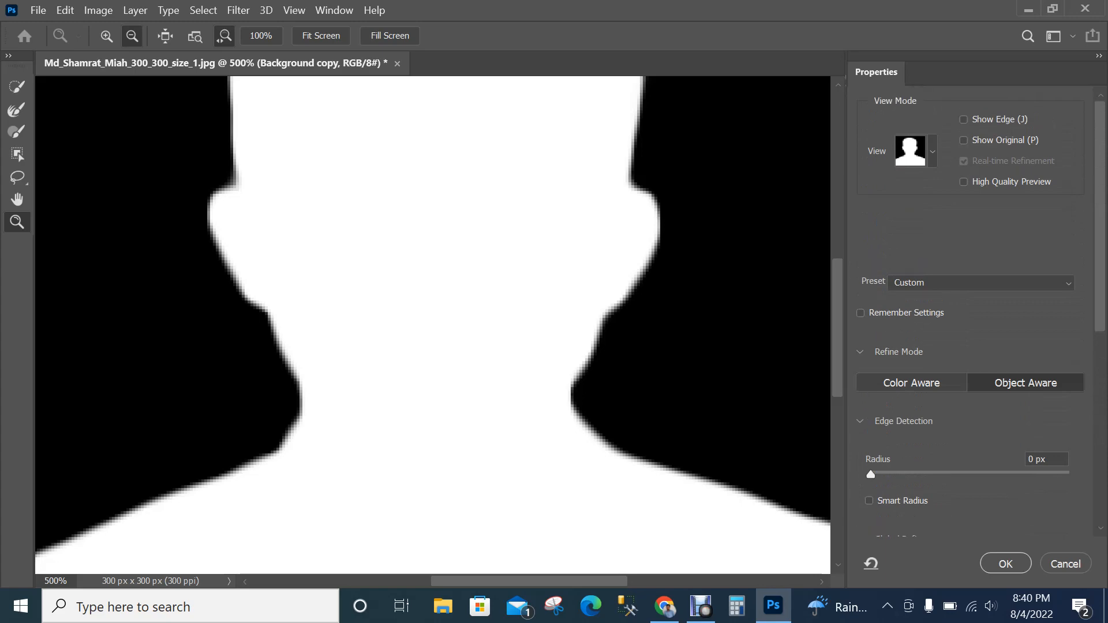
left_click(933, 151)
key("o")
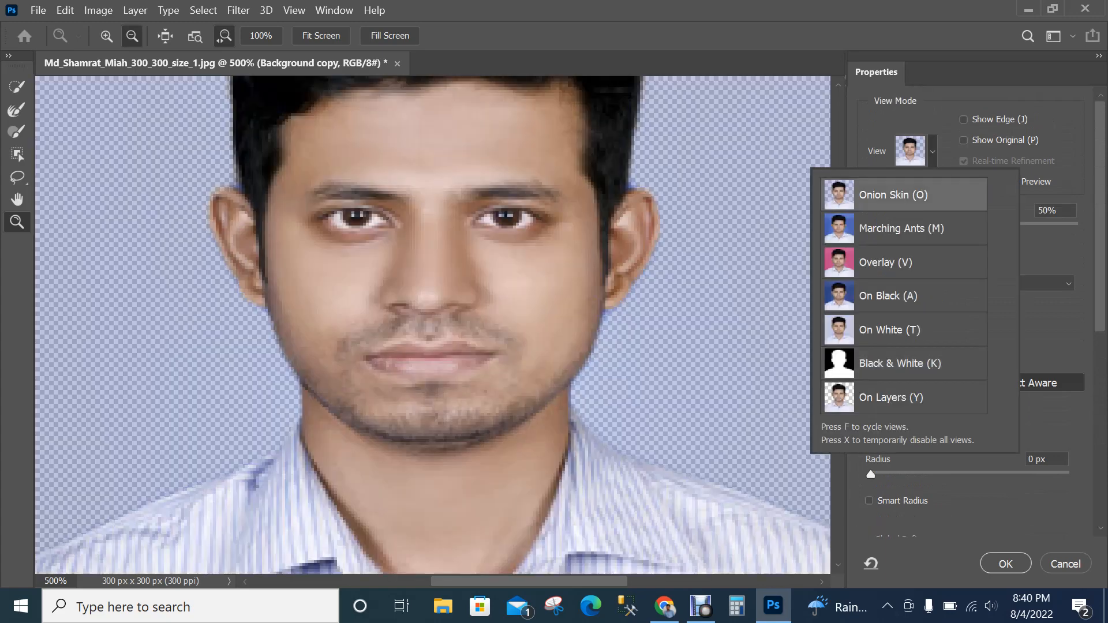
left_click(378, 354)
scroll(378, 353, "down", 4)
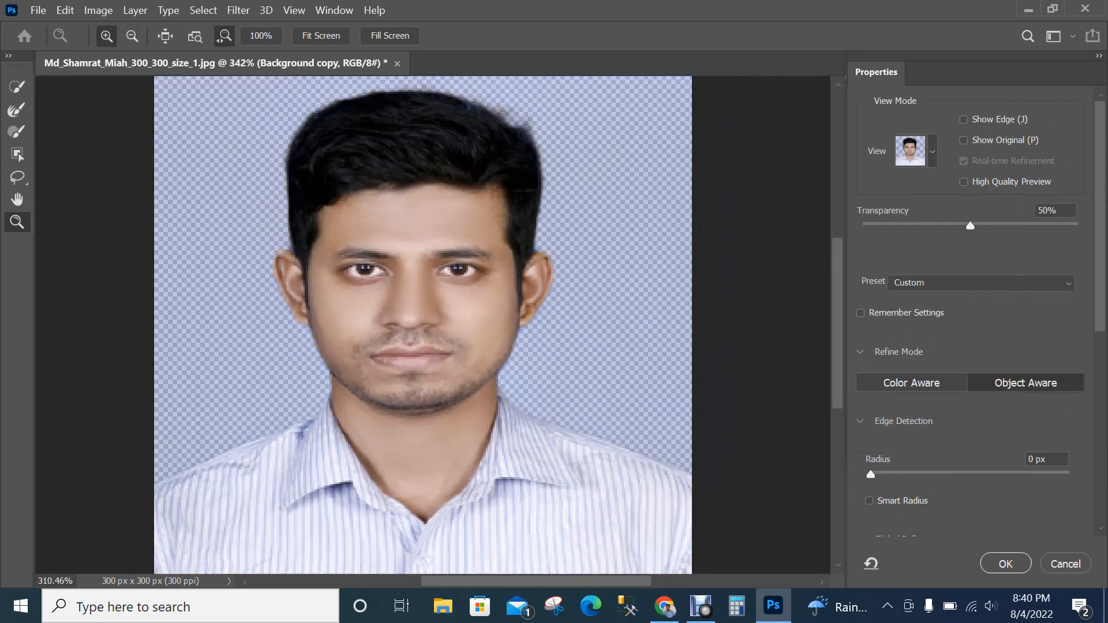
scroll(423, 325, "down", 2)
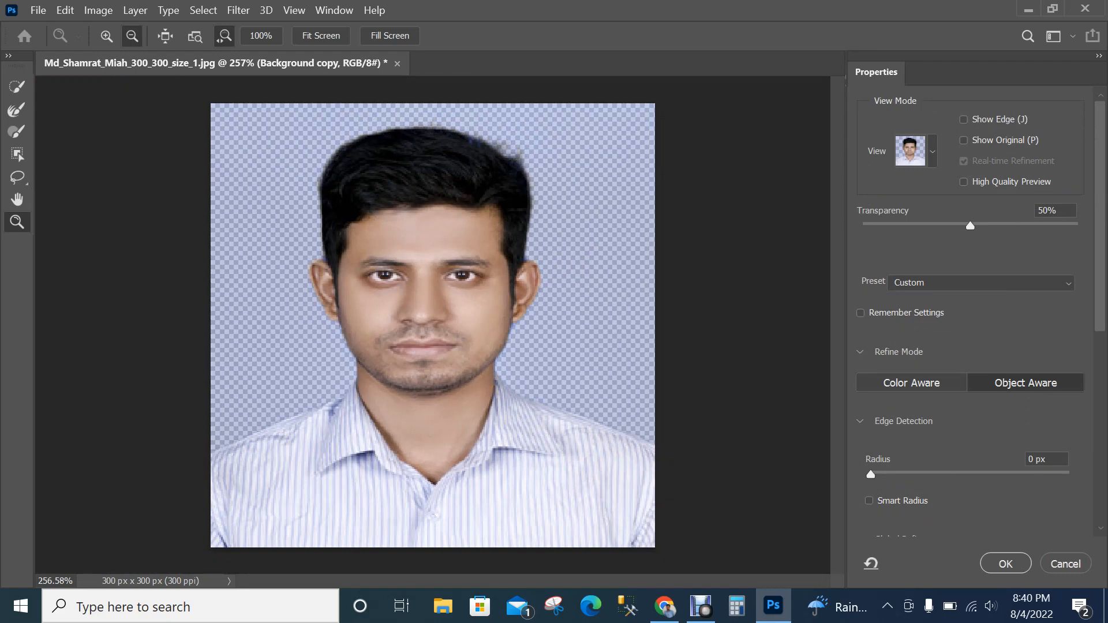
- Commit the refined selection with its output set to Layer Mask
scroll(975, 311, "down", 5)
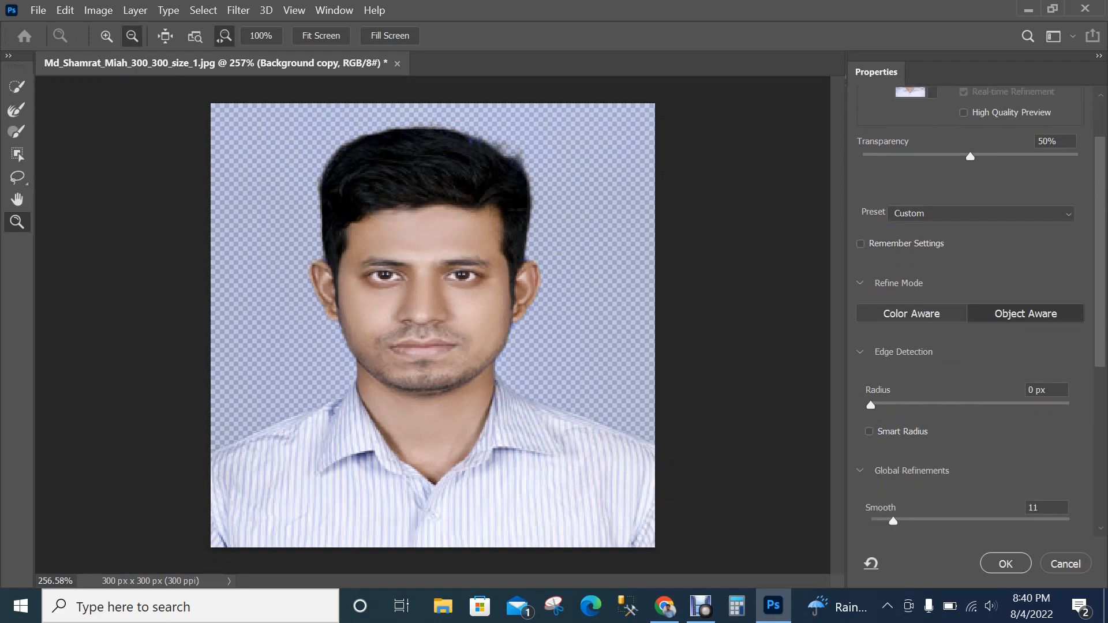
scroll(975, 312, "down", 5)
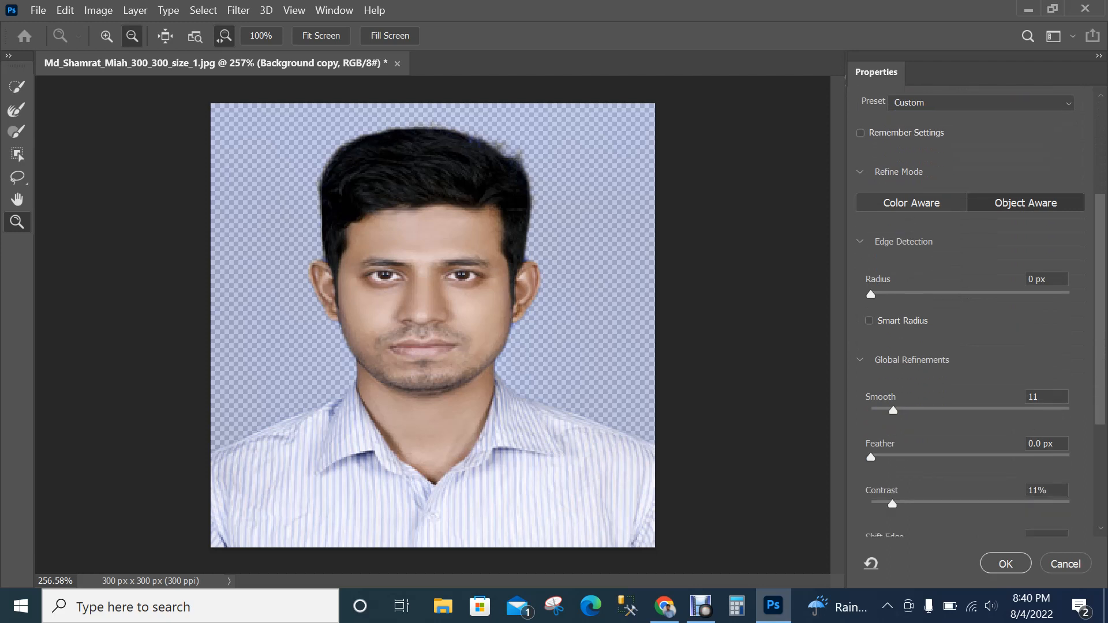
scroll(976, 311, "down", 1)
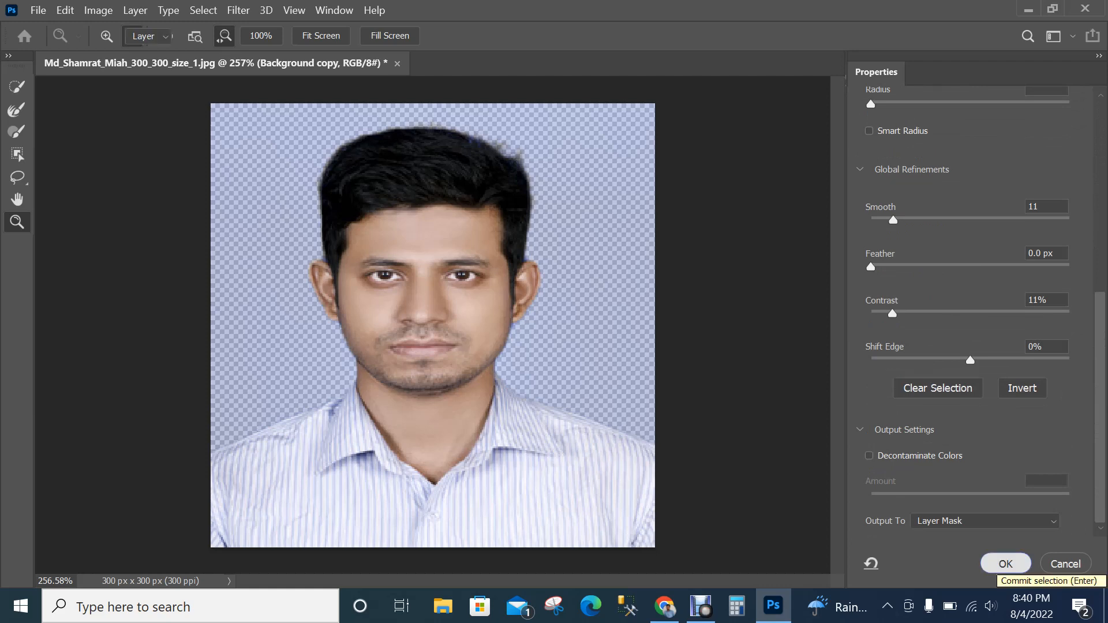
left_click(1005, 564)
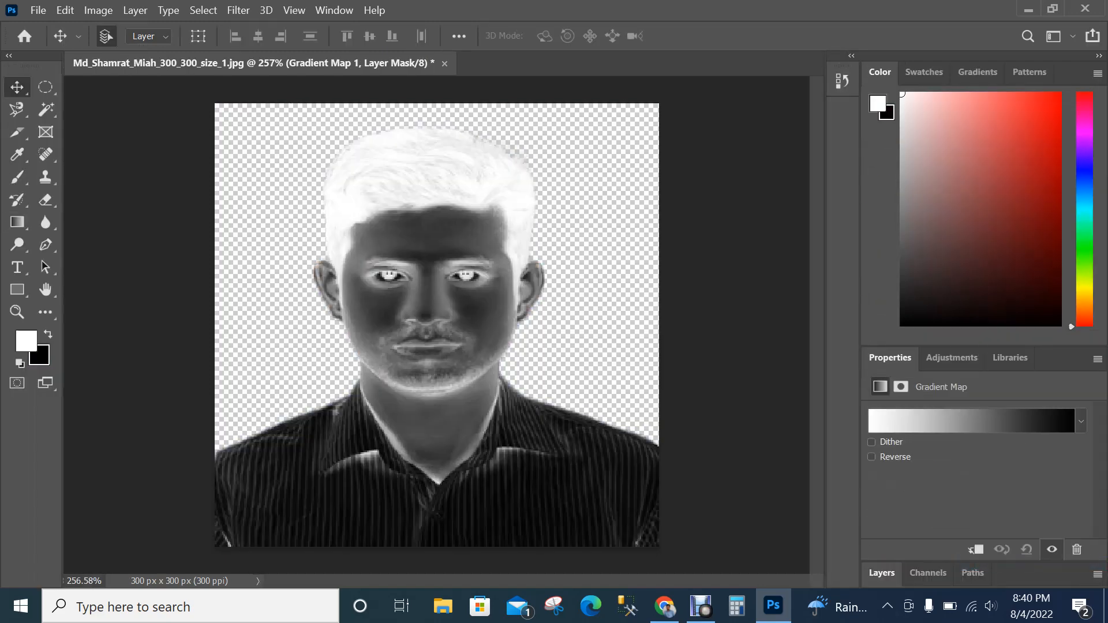
- Delete the Gradient Map 1 adjustment layer together with its mask
left_click(882, 573)
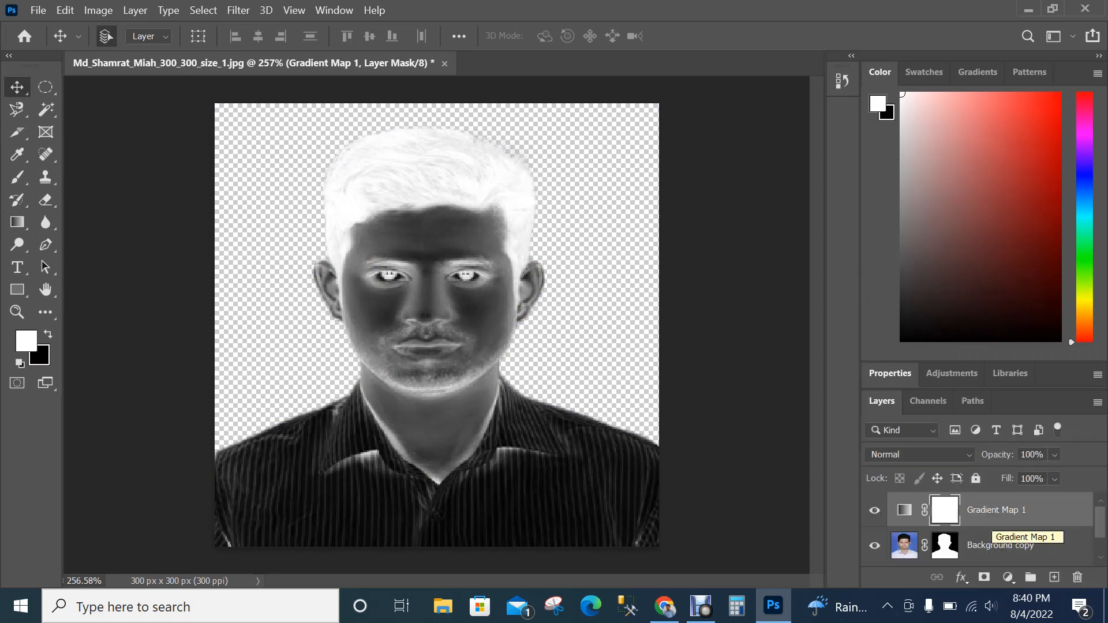
key("Delete")
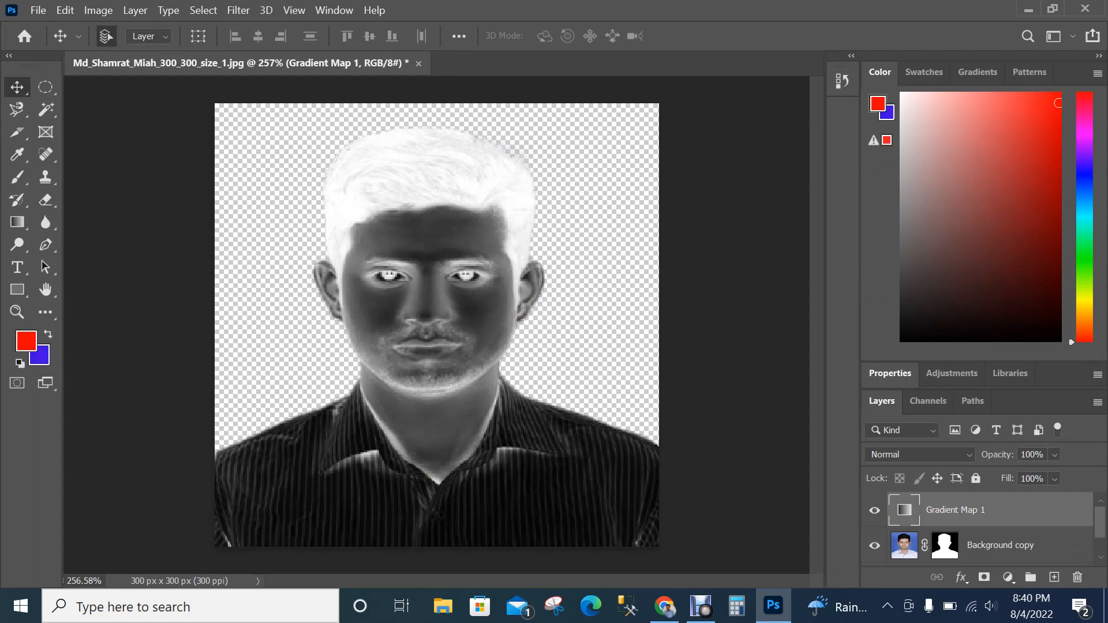
key("Delete")
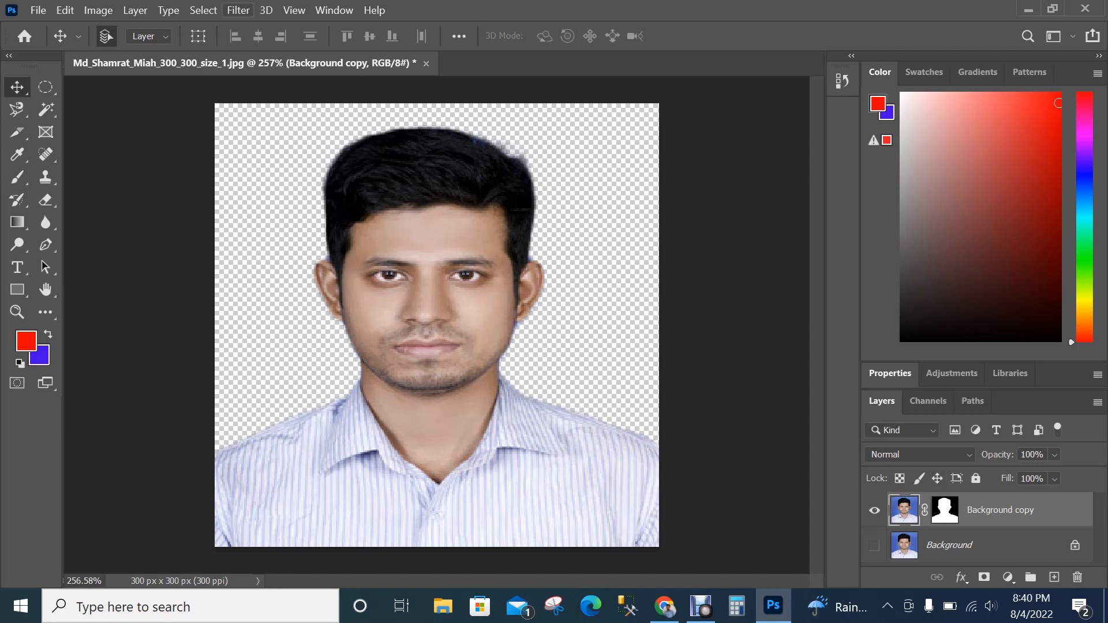
- Reopen the Background copy layer's mask in Select and Mask and look over its view and refinement settings
left_click(204, 10)
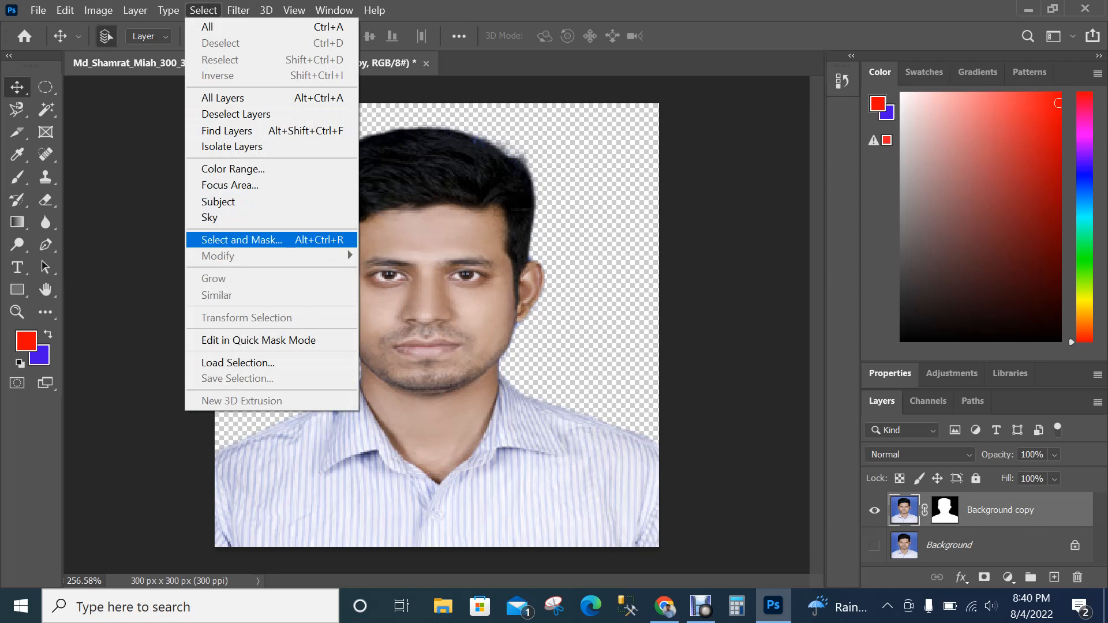
key("Escape")
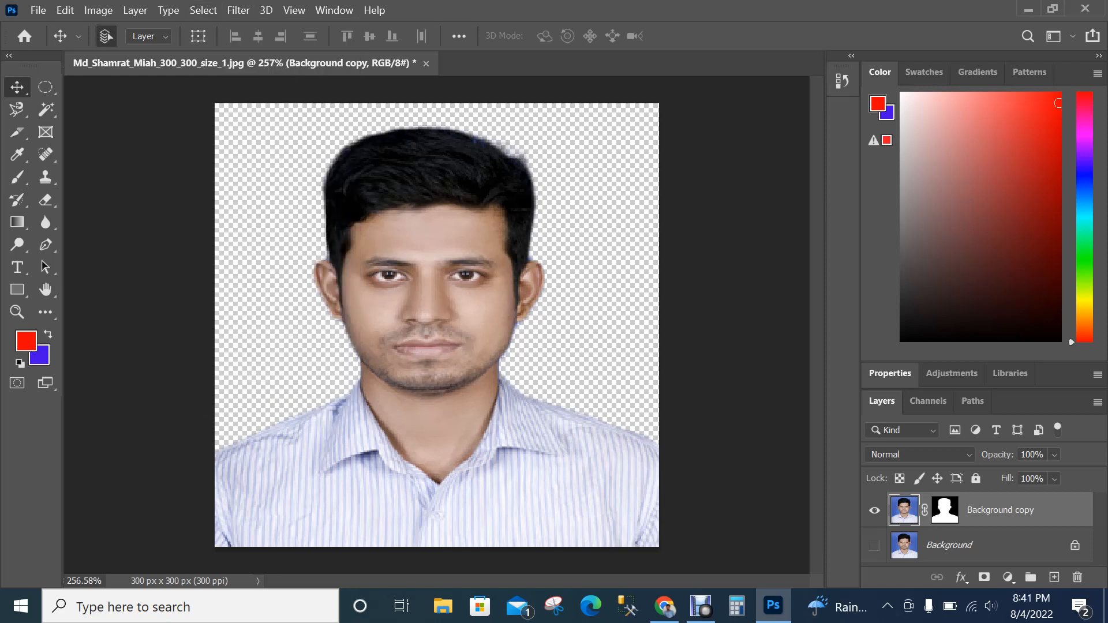
left_click(945, 509)
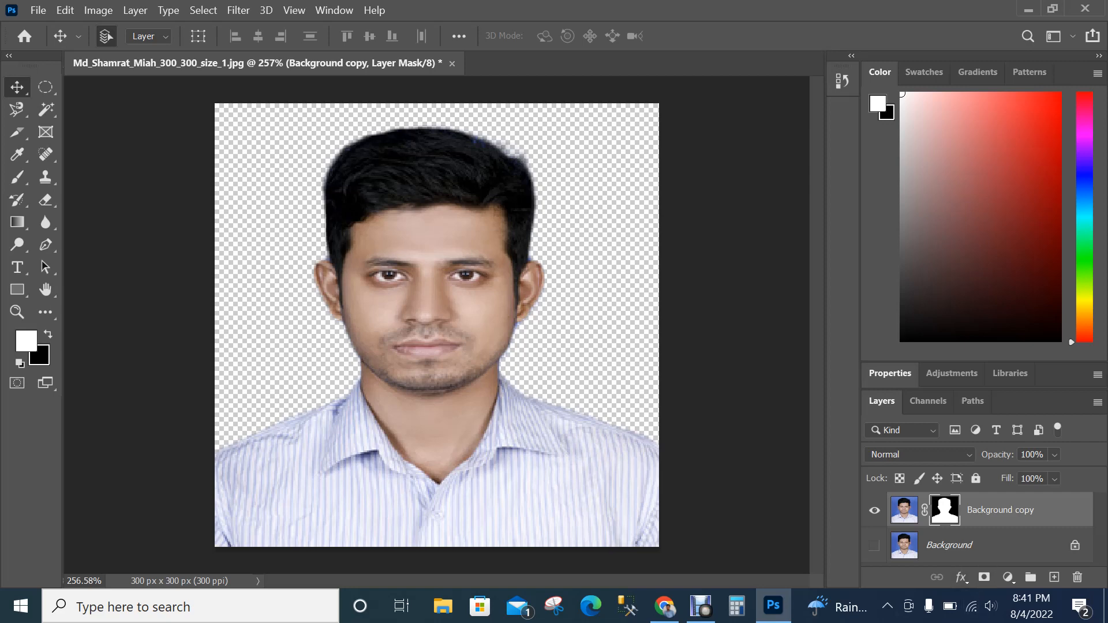
double_click(945, 510)
scroll(984, 469, "down", 2)
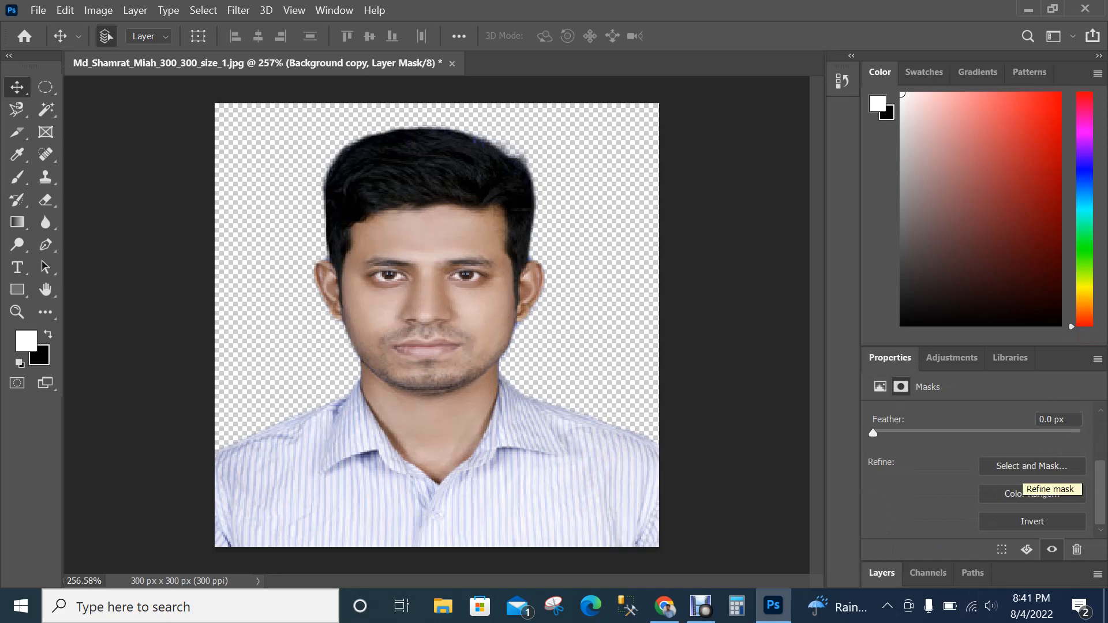
left_click(1032, 466)
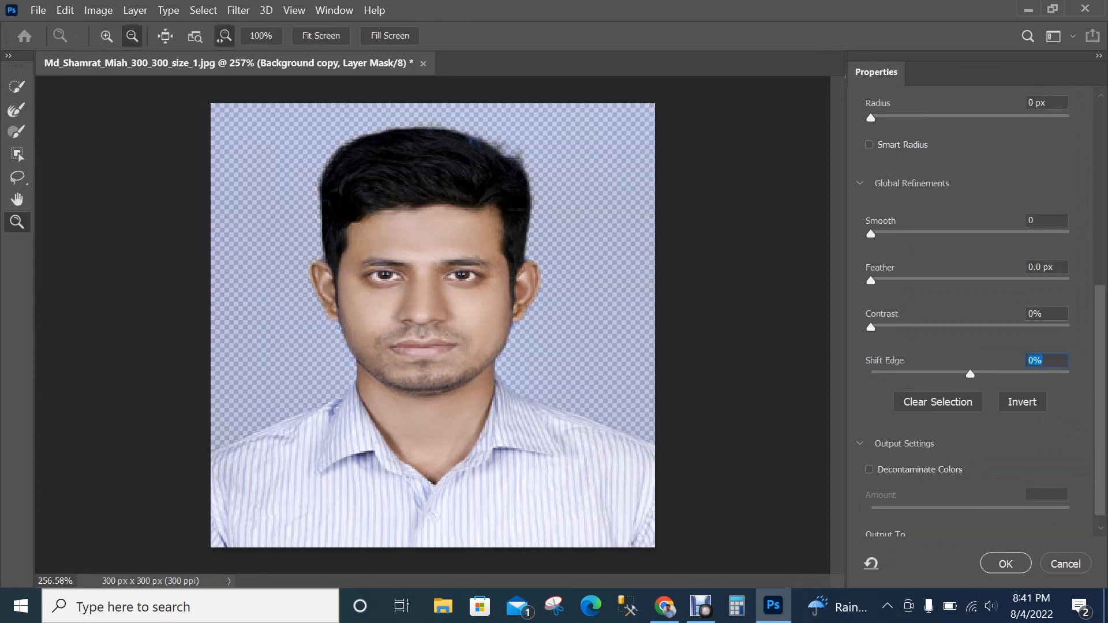
scroll(1057, 397, "up", 8)
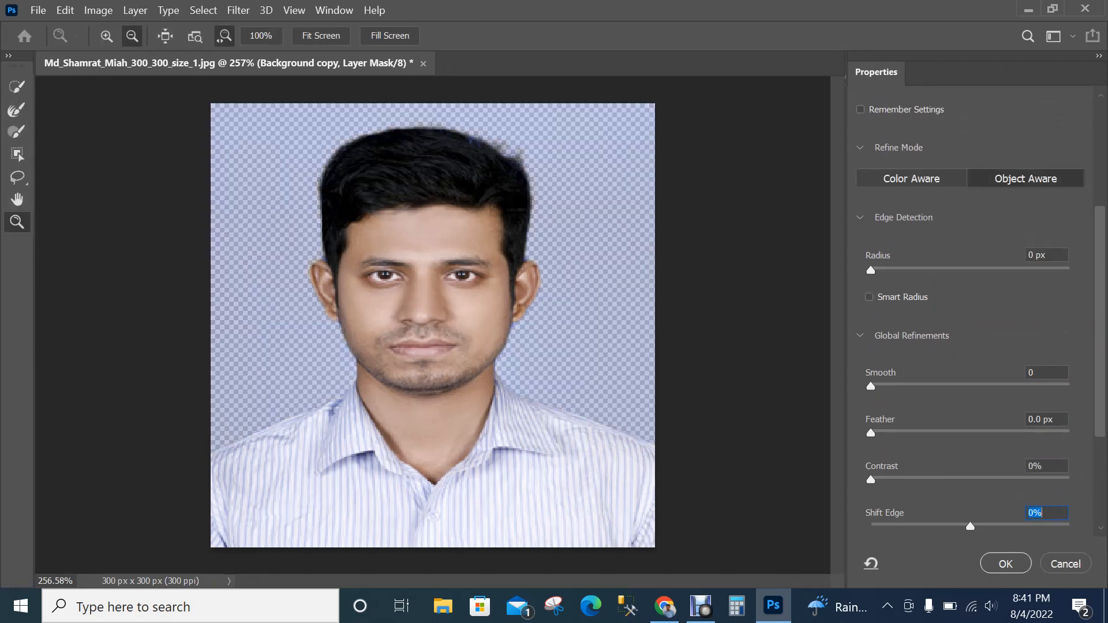
scroll(981, 312, "up", 3)
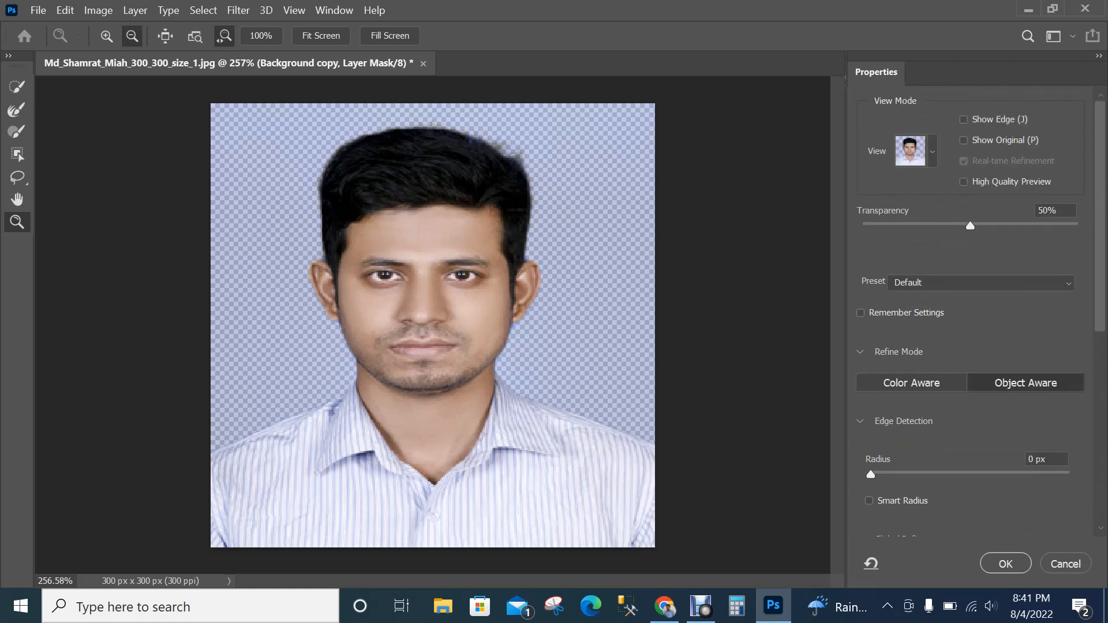
scroll(981, 311, "down", 5)
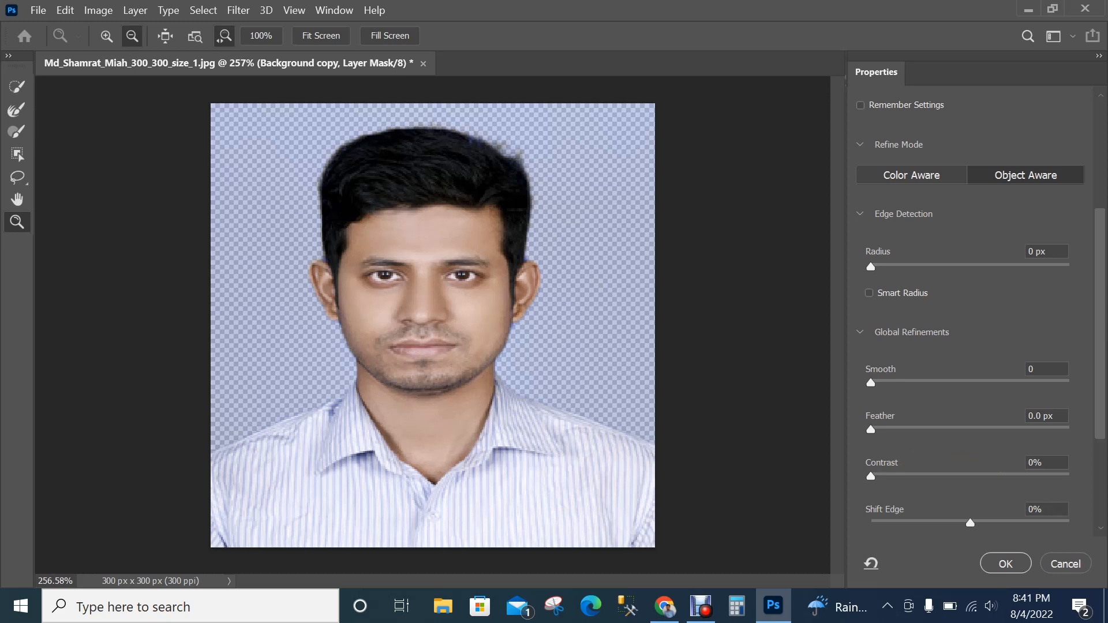
- Accept the portrait's mask in Select and Mask and return to the document's layer stack
key("Return")
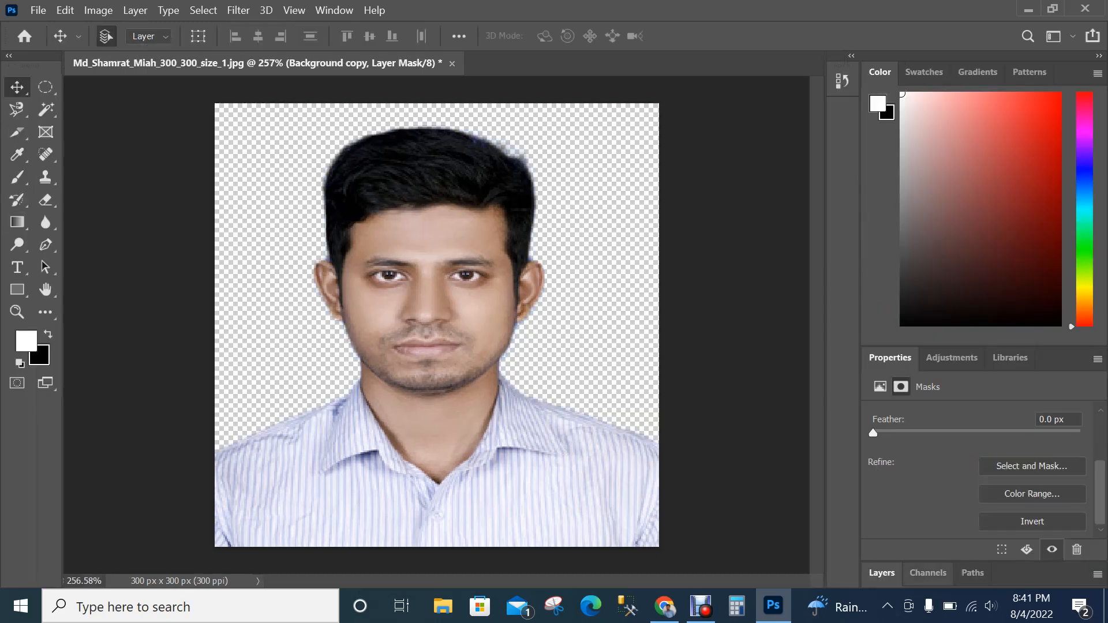
left_click(882, 573)
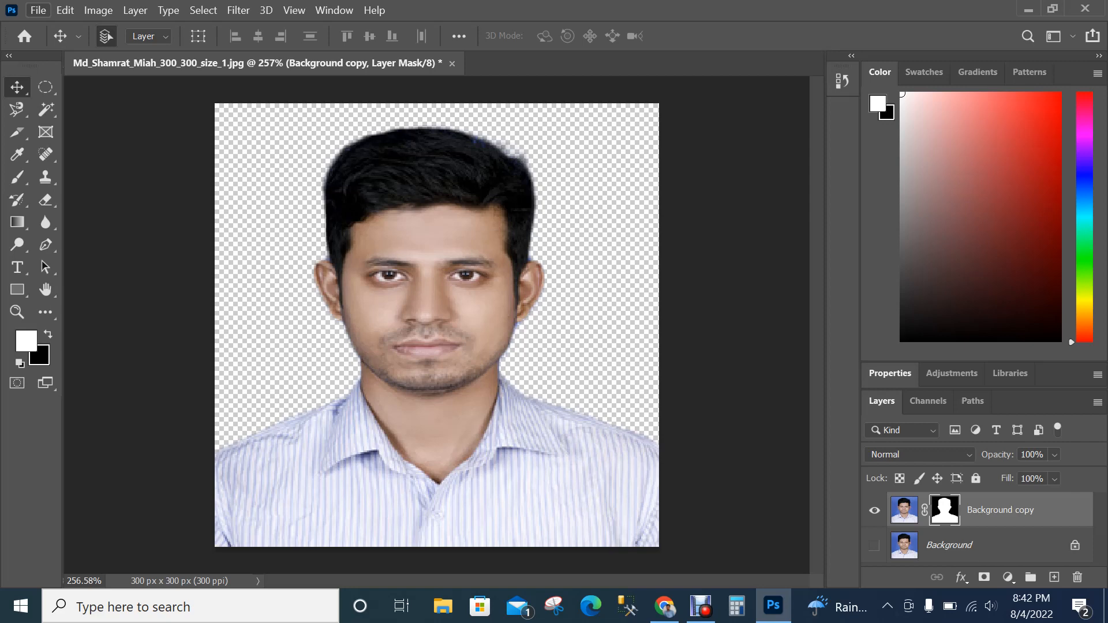
- Open the photo 632534 from the graphic design folder on the Desktop
left_click(38, 10)
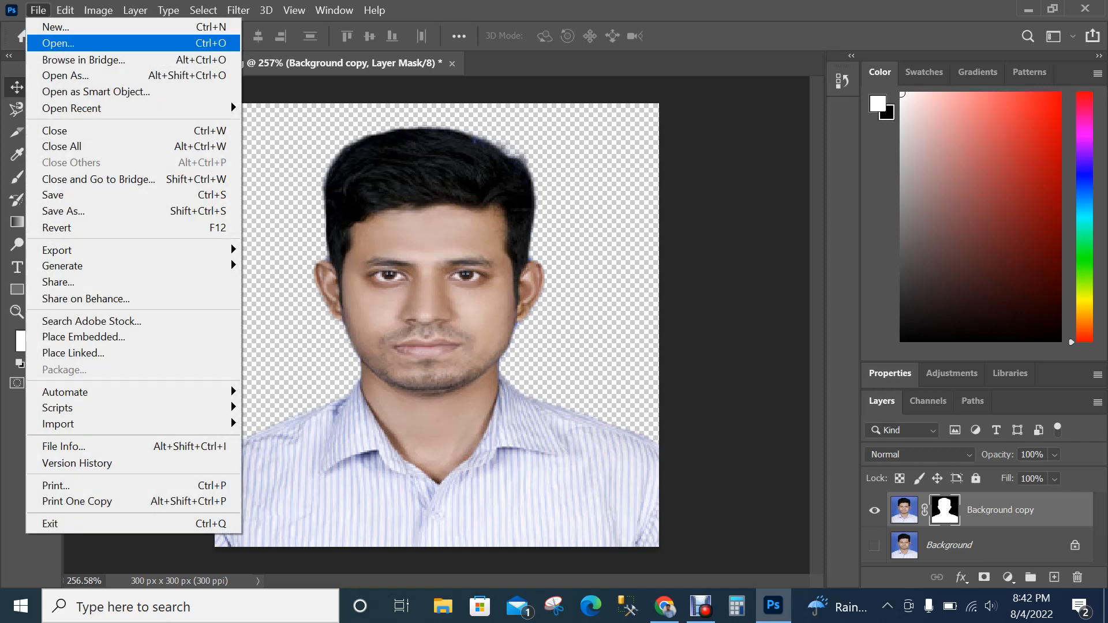
left_click(58, 43)
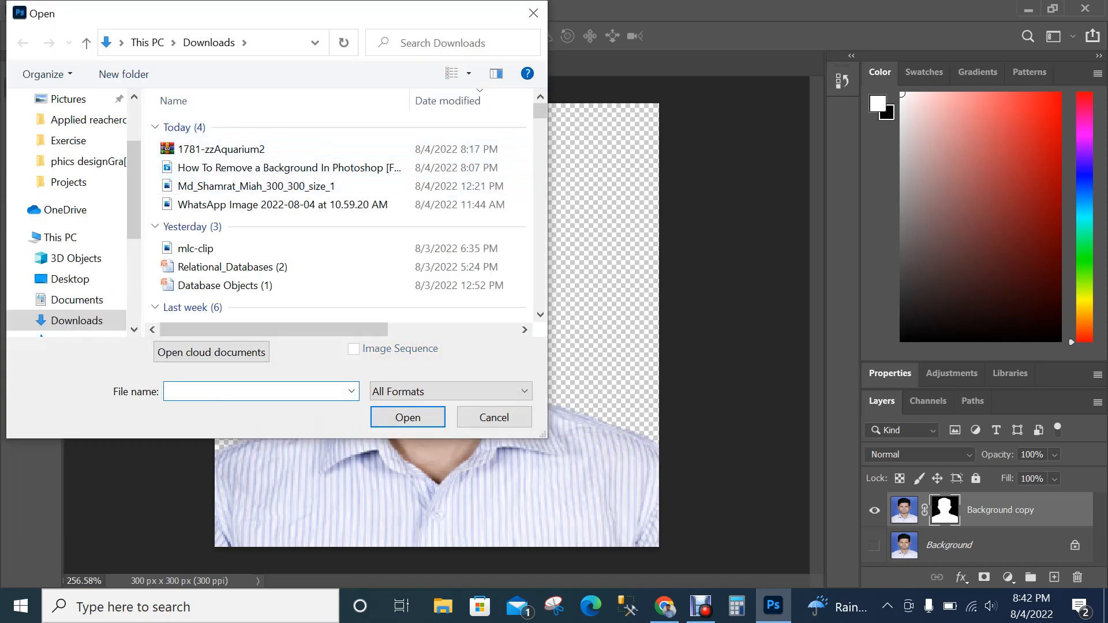
left_click(70, 133)
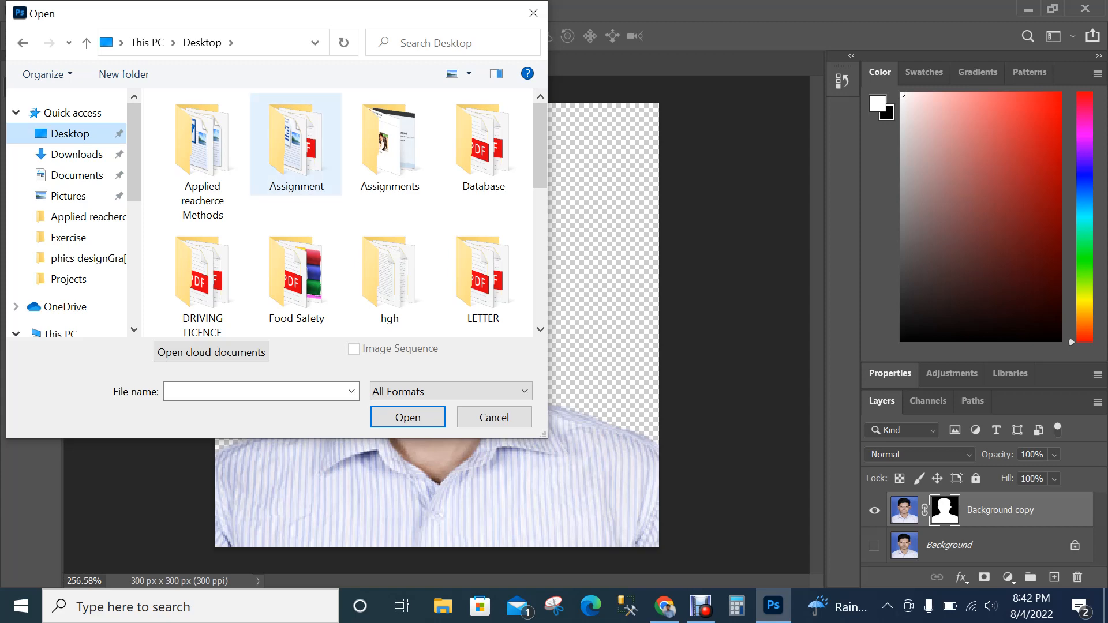
scroll(449, 295, "down", 2)
scroll(449, 293, "down", 2)
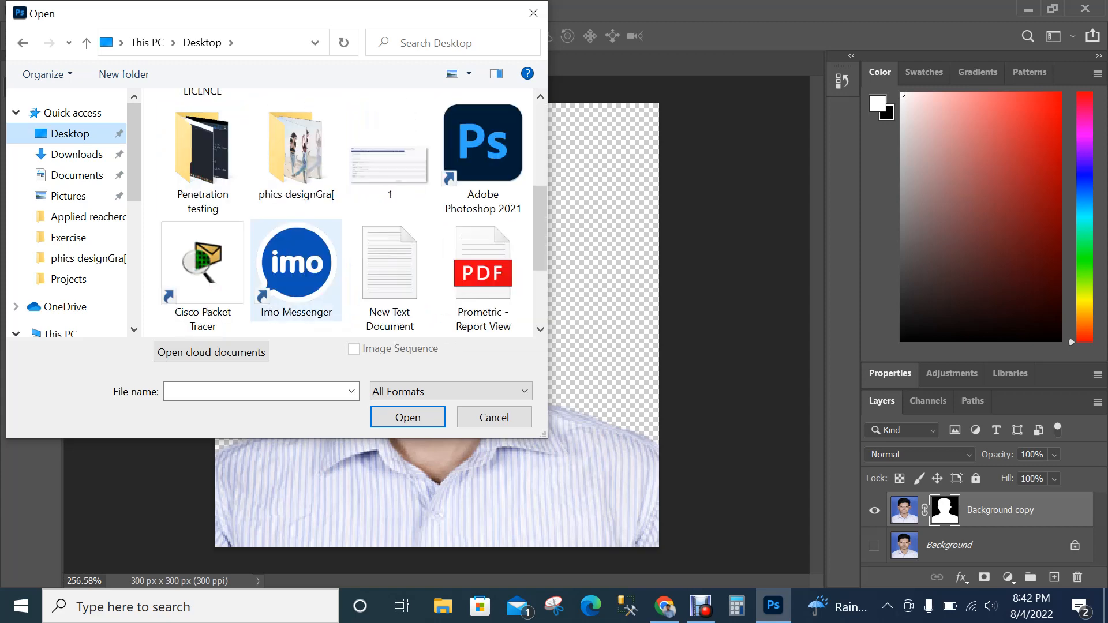
double_click(296, 153)
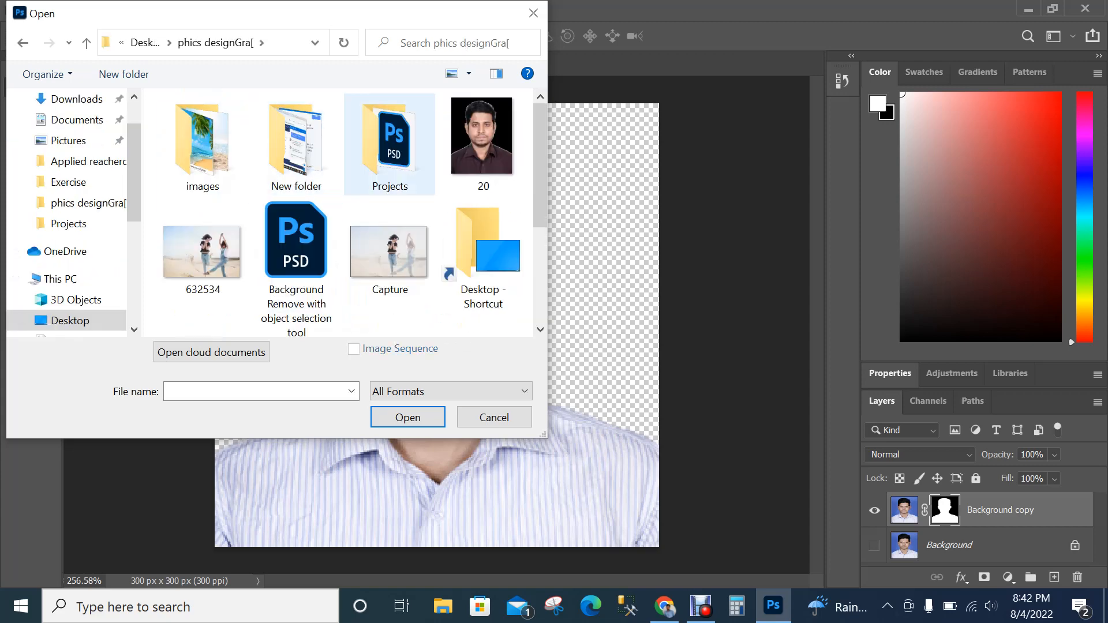
double_click(203, 248)
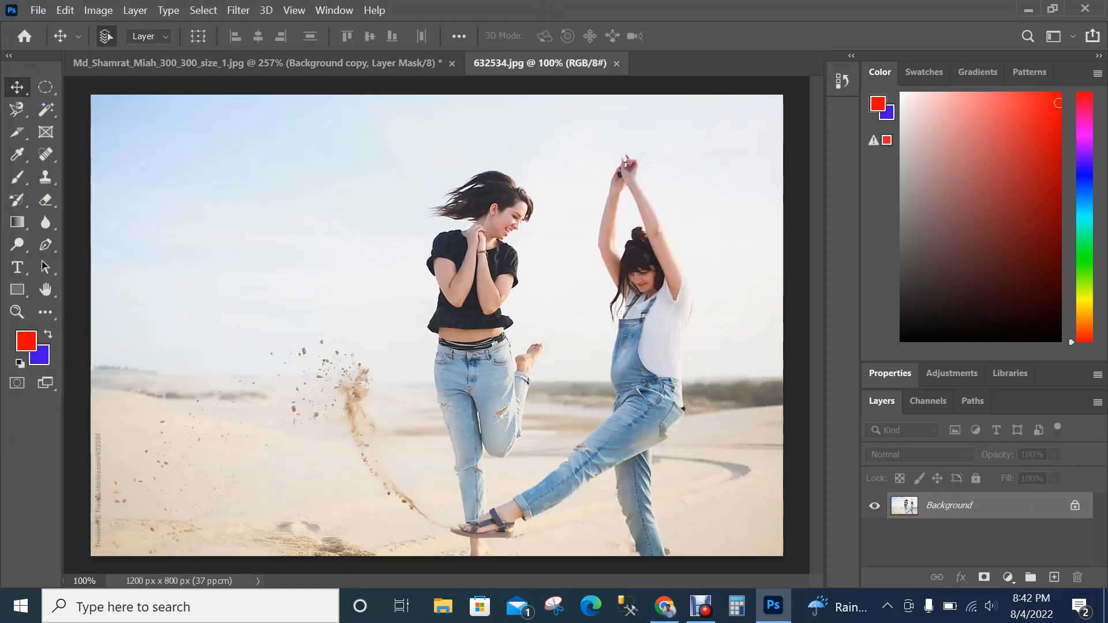
- Convert the beach photo's locked Background into a regular layer with the default name
right_click(924, 508)
left_click(993, 307)
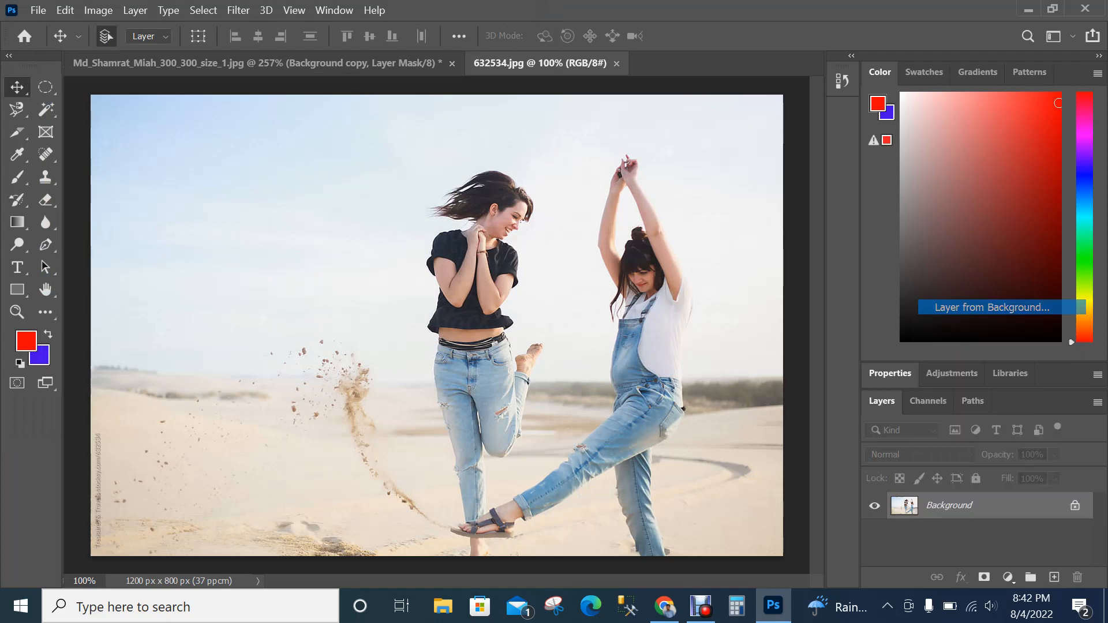
key("Return")
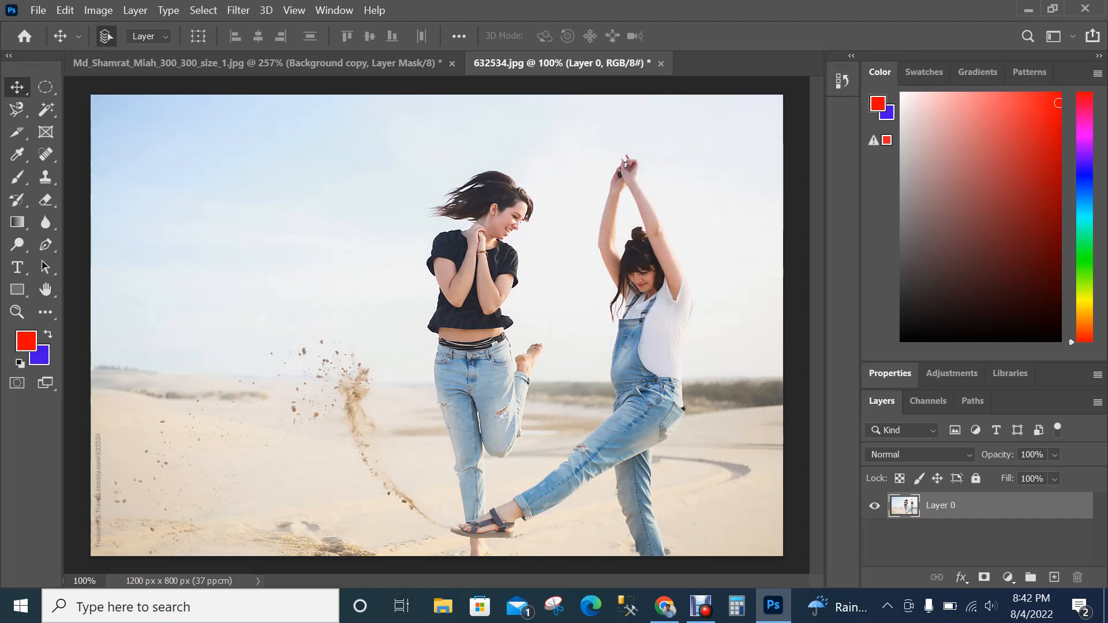
- Duplicate Layer 0 as Layer 0 copy within the same document and hide the original layer
right_click(949, 506)
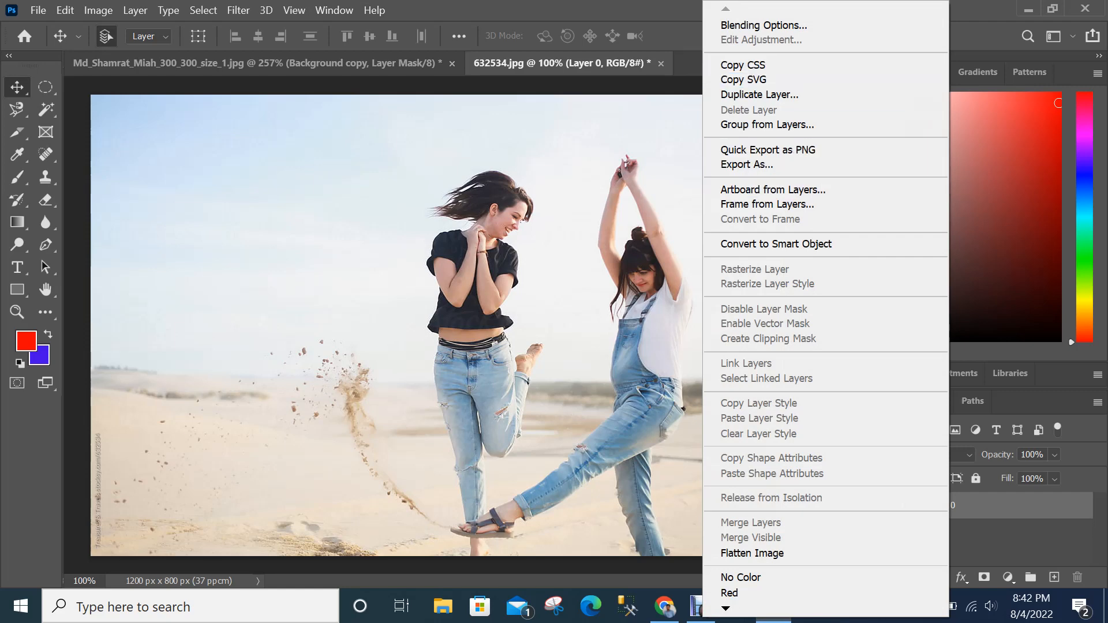
left_click(760, 94)
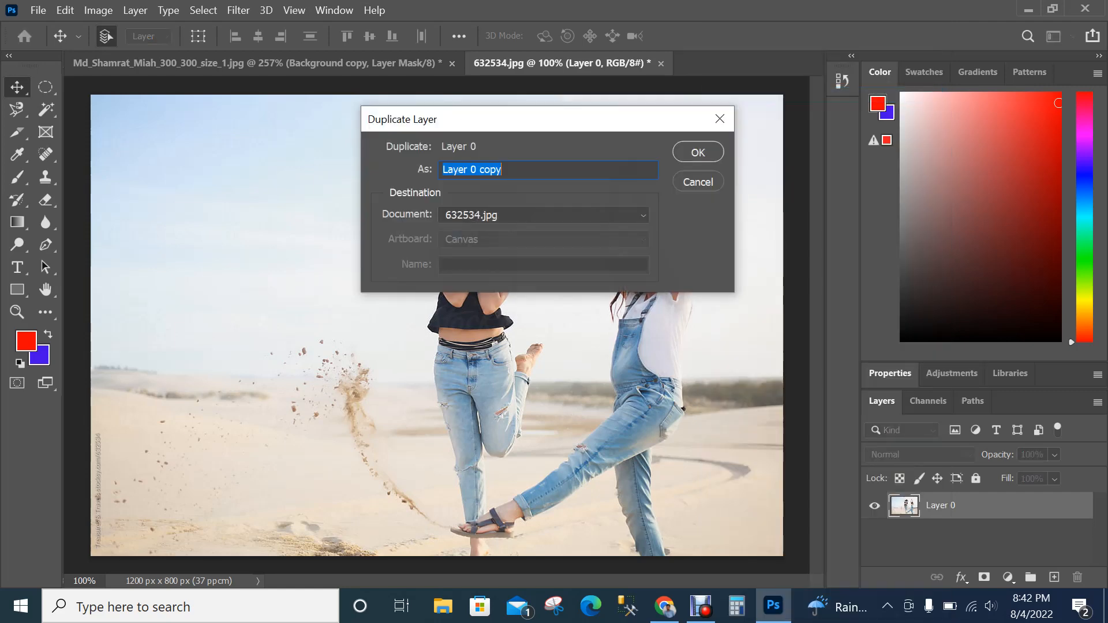
key("Return")
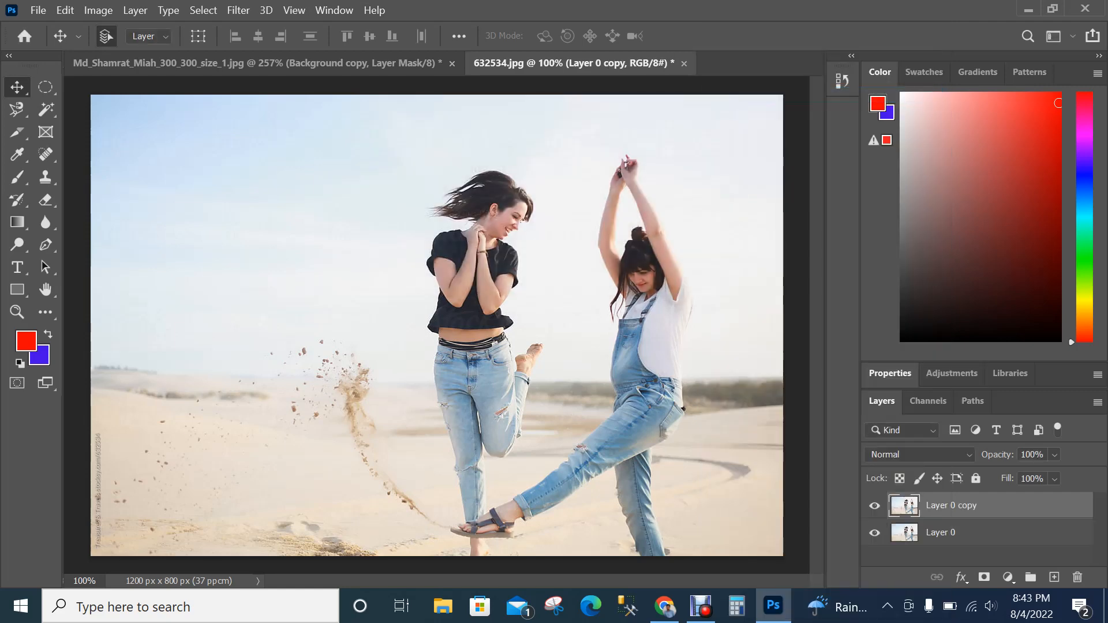
left_click(874, 534)
- Open Layer 0 copy in Select and Mask and set the Object Selection tool to Lasso mode
left_click(204, 10)
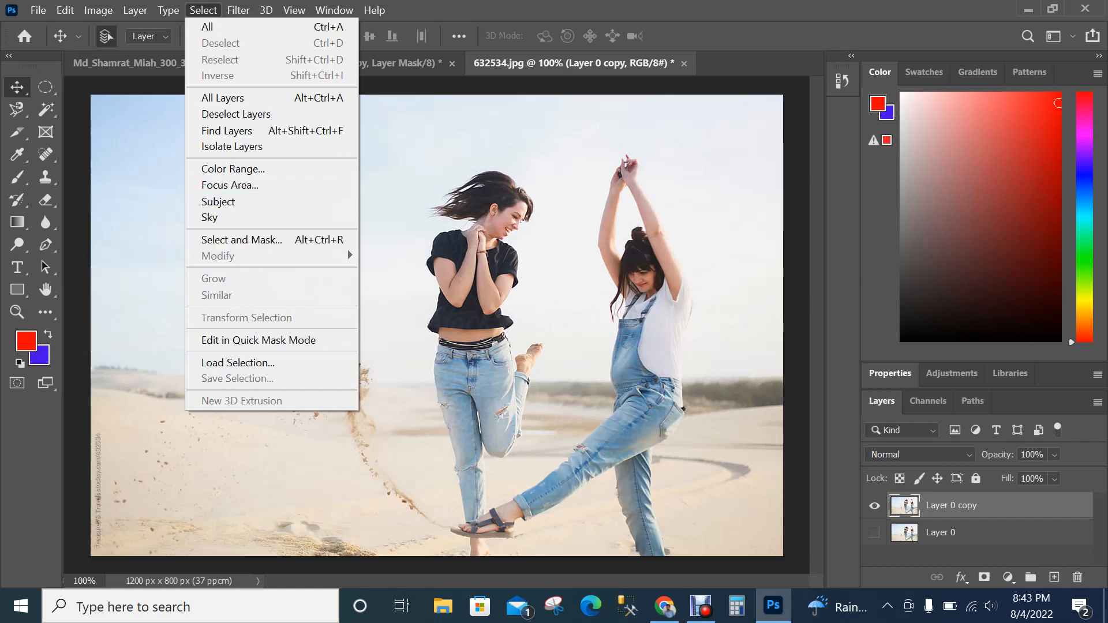
key("Escape")
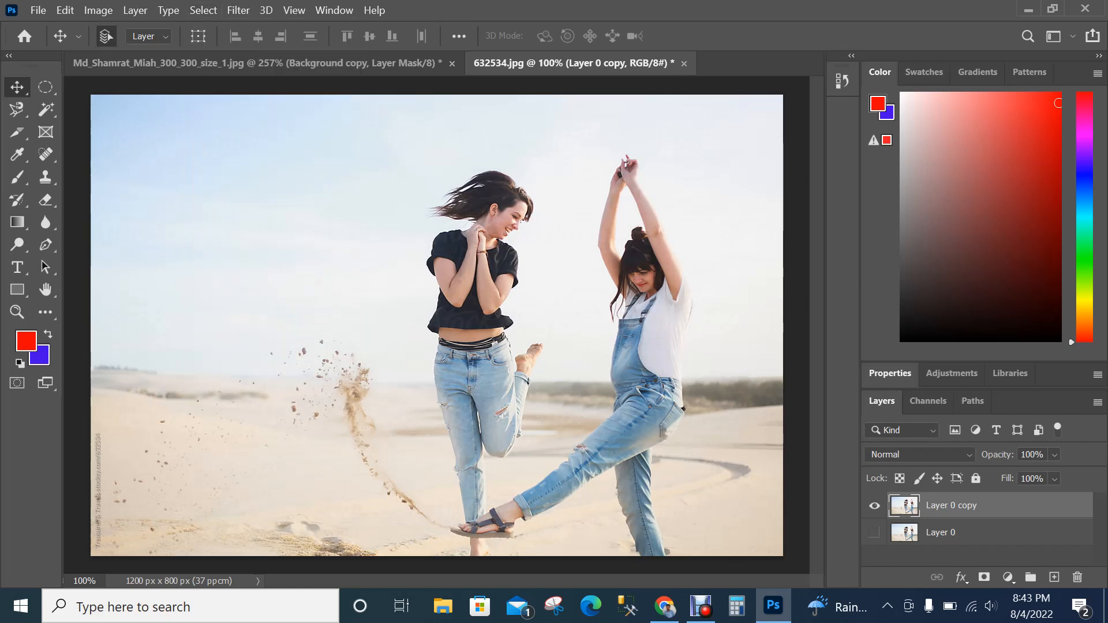
key("ctrl+alt+r")
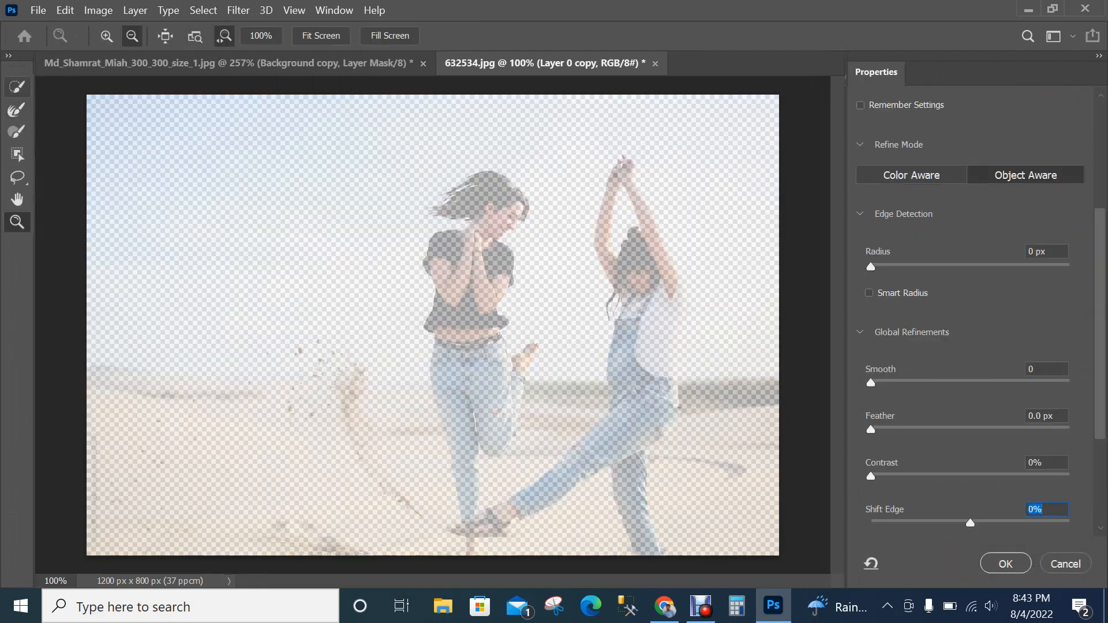
left_click(17, 88)
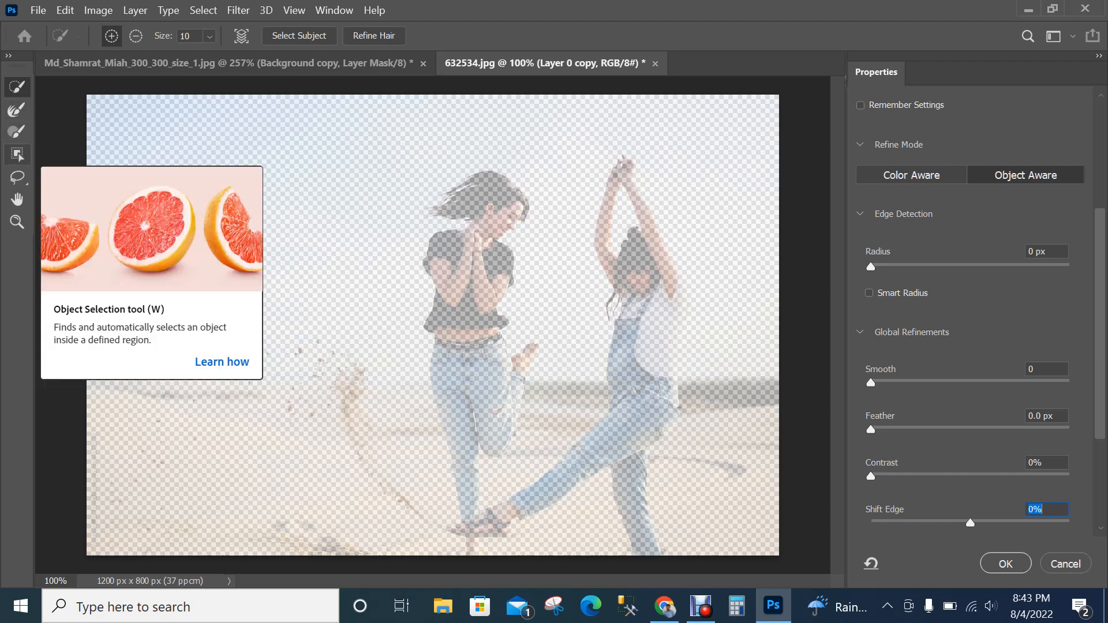
key("w")
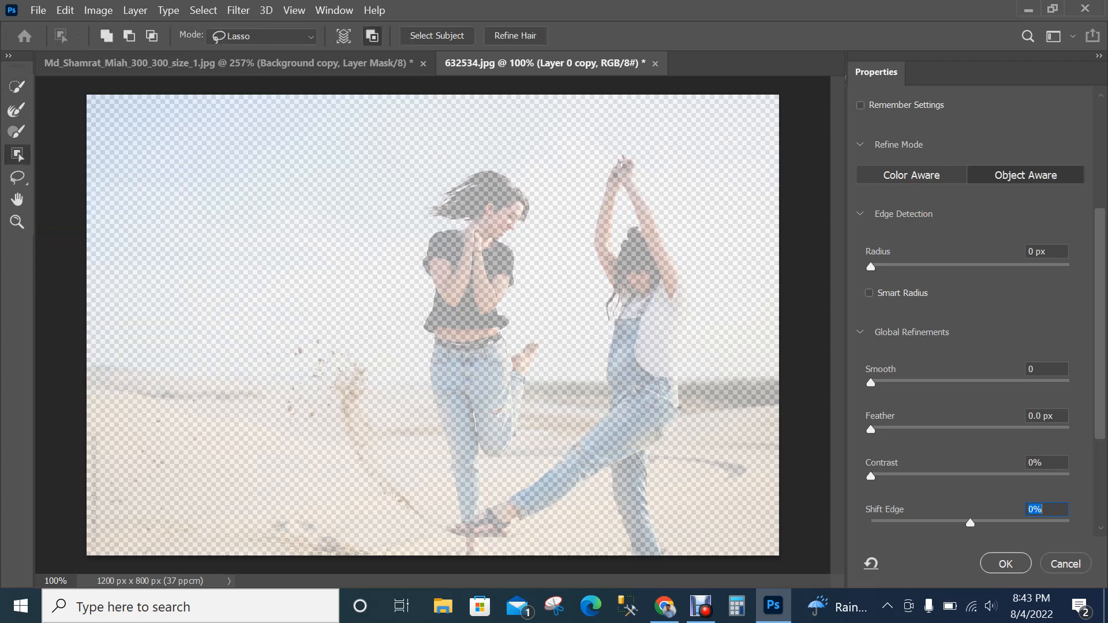
left_click(261, 36)
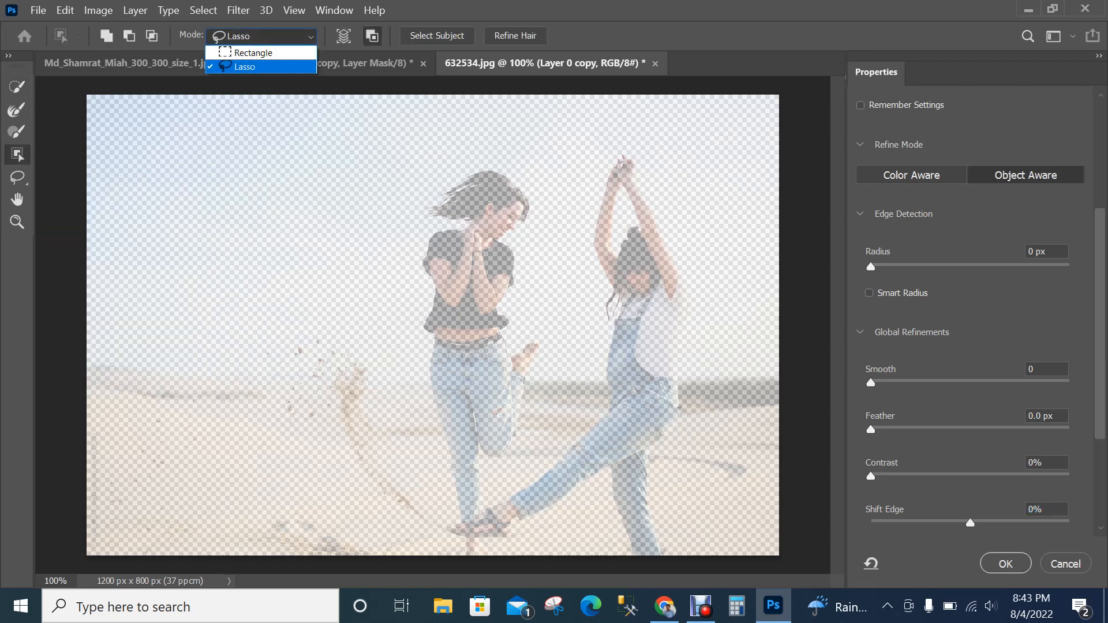
left_click(244, 67)
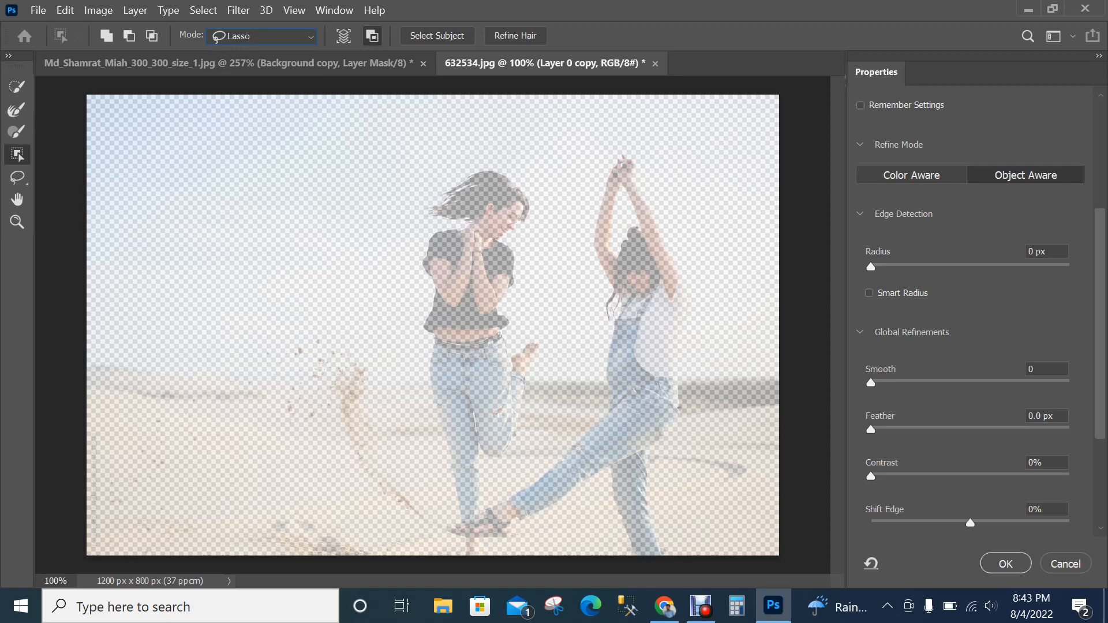
- Select the woman in overalls with a lasso outline around her and commit the selection
mouse_move(481, 498)
left_mouse_down()
mouse_move(533, 477)
mouse_move(580, 399)
mouse_move(594, 349)
mouse_move(584, 173)
mouse_move(643, 149)
mouse_move(674, 218)
mouse_move(697, 336)
mouse_move(670, 546)
mouse_move(534, 556)
mouse_move(465, 542)
mouse_move(438, 527)
mouse_move(459, 500)
left_mouse_up()
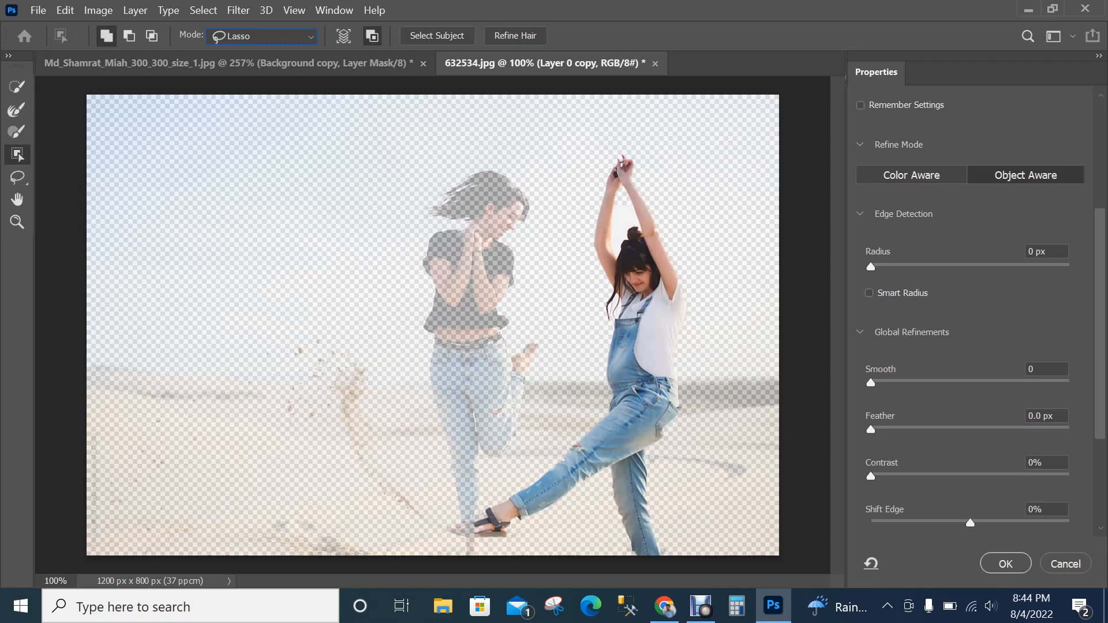
left_click(1005, 564)
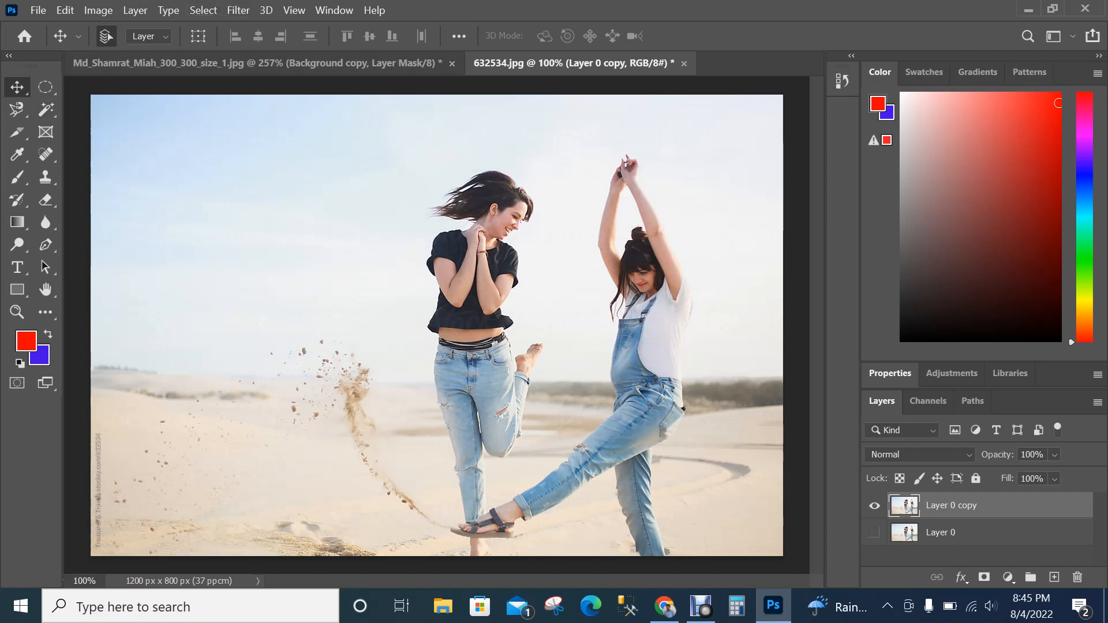
- Lasso the woman in the black top in Select and Mask on Layer 0 copy and output the selection as a layer mask
left_click(203, 10)
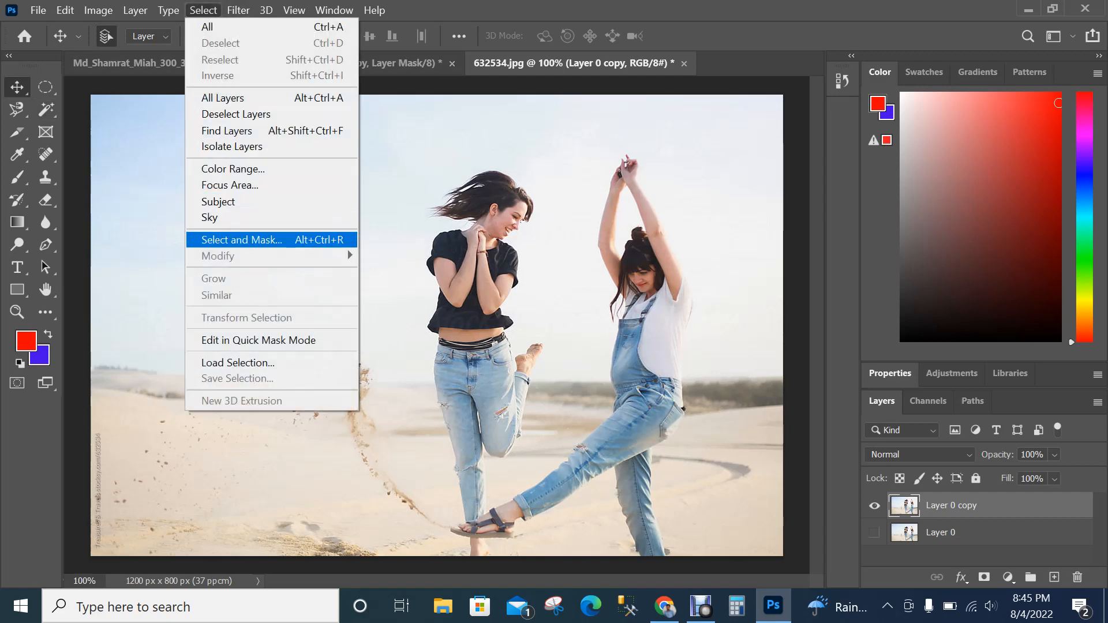
left_click(243, 241)
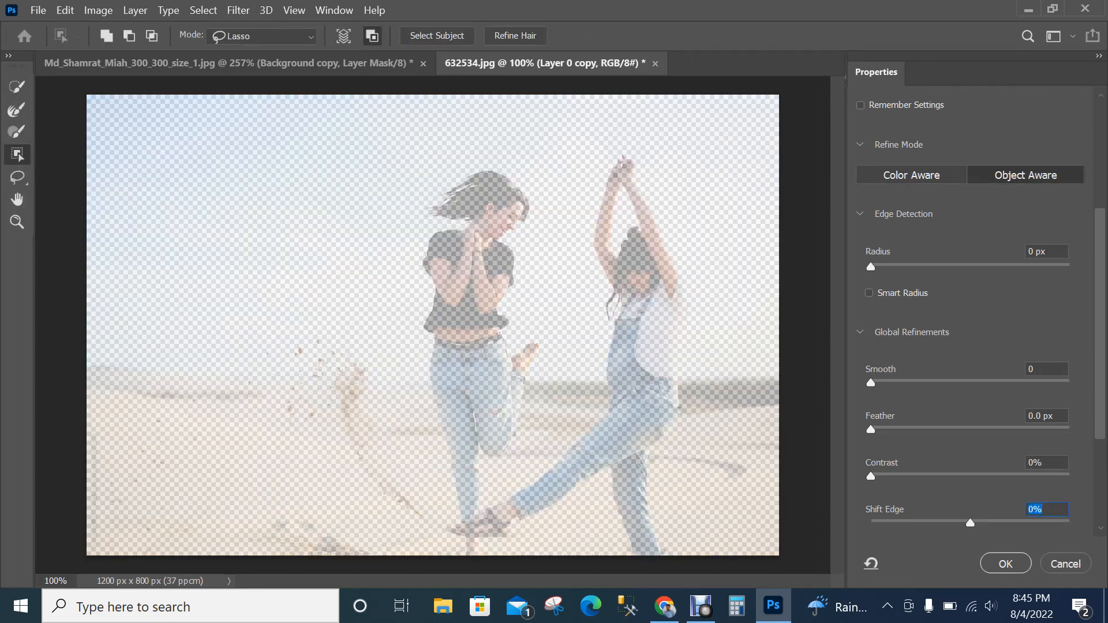
mouse_move(446, 513)
left_mouse_down()
mouse_move(397, 217)
mouse_move(539, 170)
mouse_move(553, 381)
mouse_move(540, 465)
mouse_move(495, 505)
mouse_move(444, 512)
left_mouse_up()
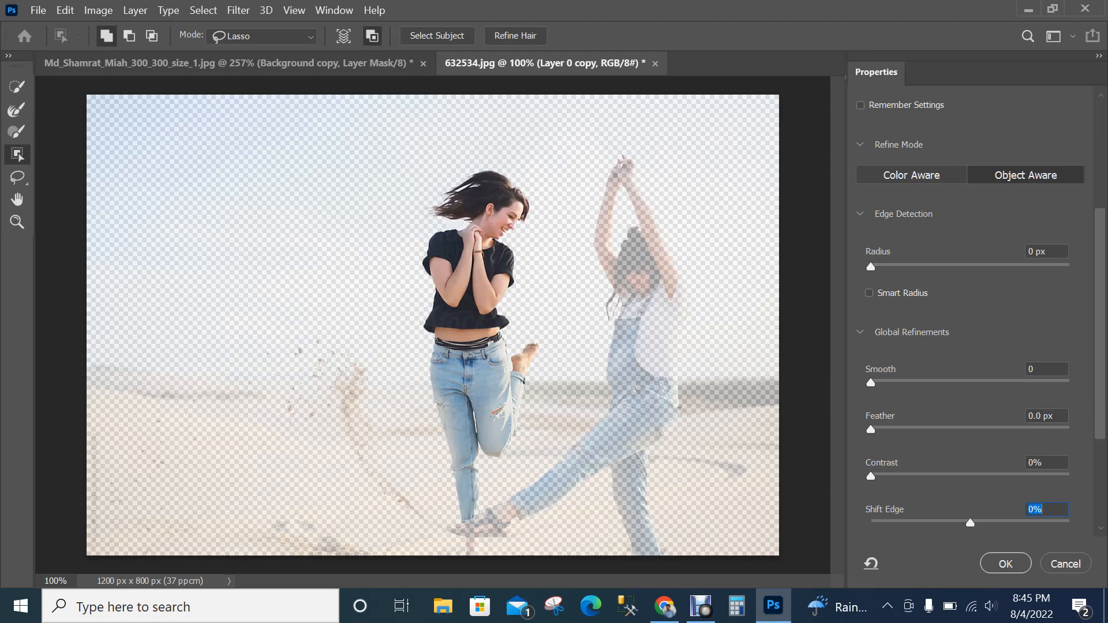
left_click(1006, 564)
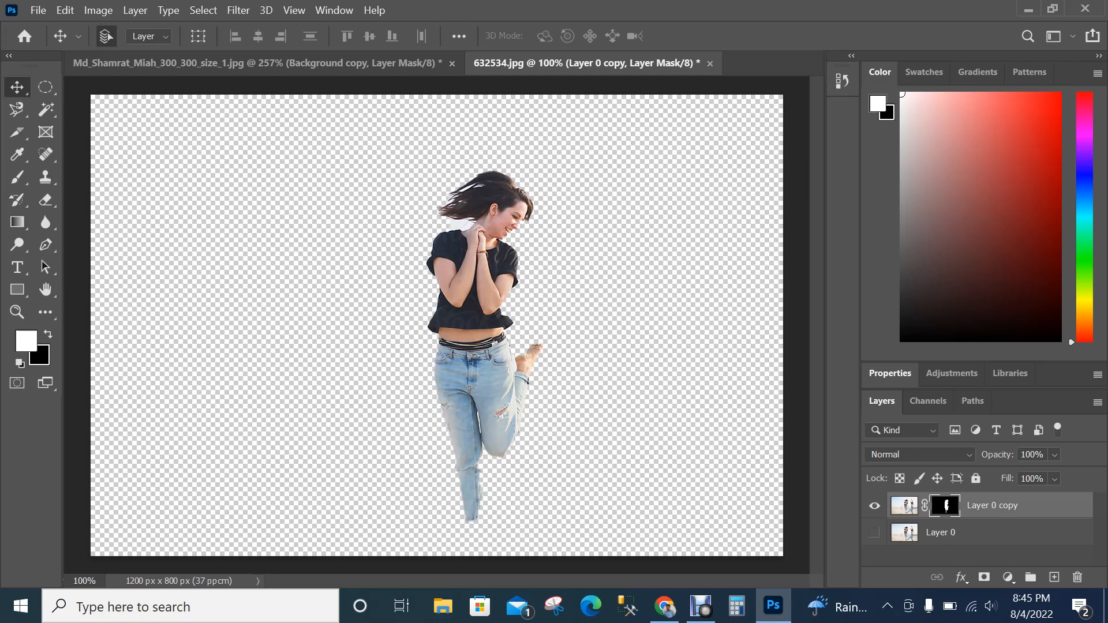
- Inspect the cut-out's hair edges and reopen the Layer 0 copy mask in Select and Mask
scroll(416, 202, "up", 6)
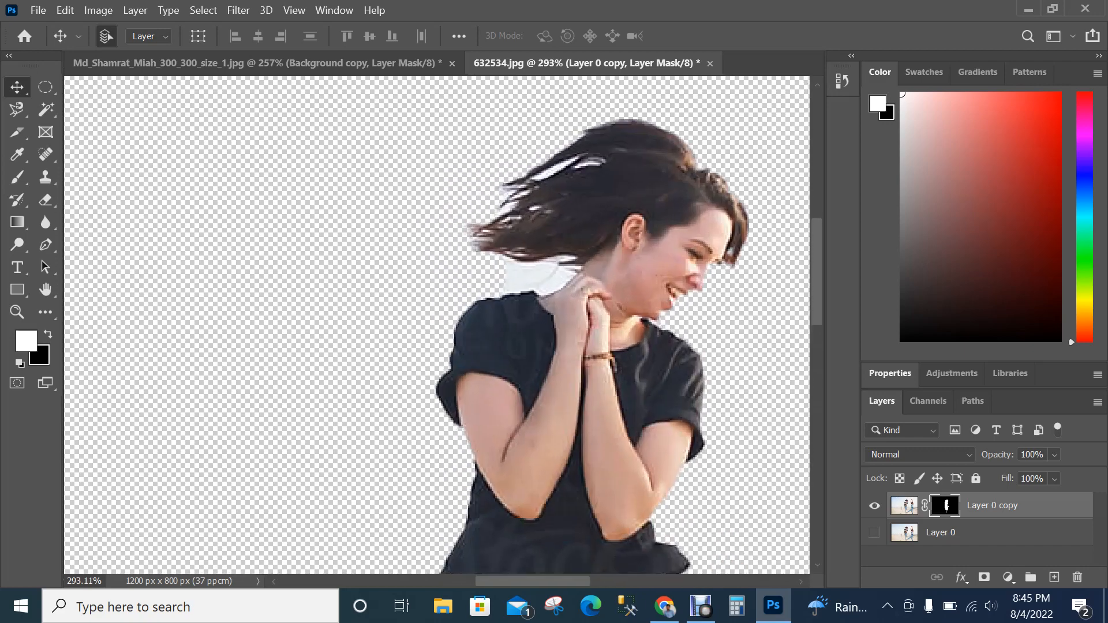
scroll(437, 325, "down", 6)
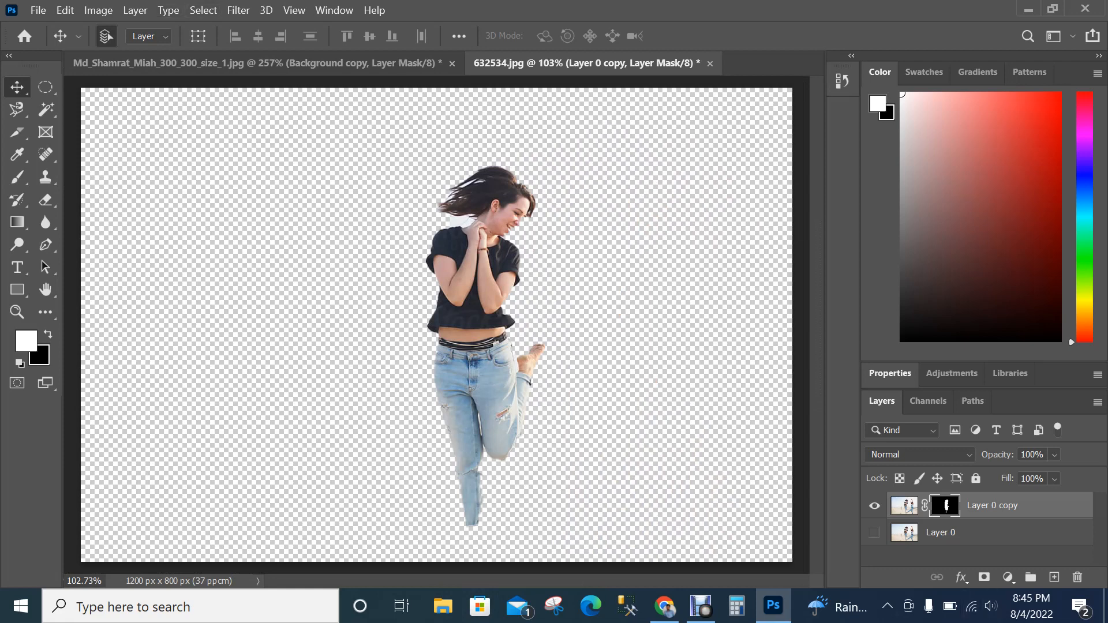
left_click(890, 374)
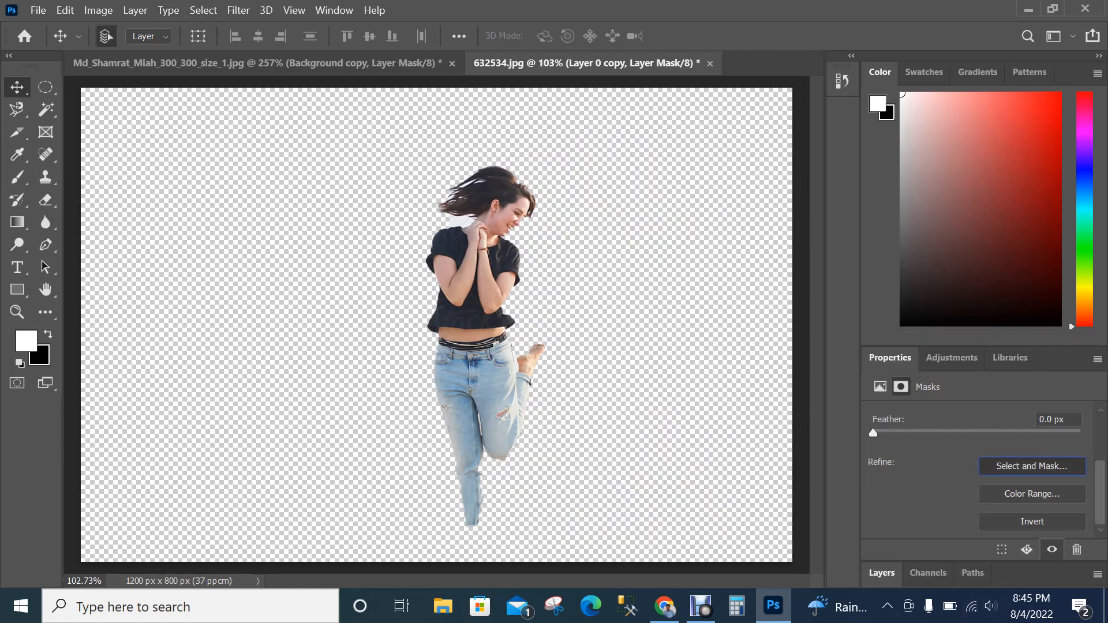
left_click(1032, 466)
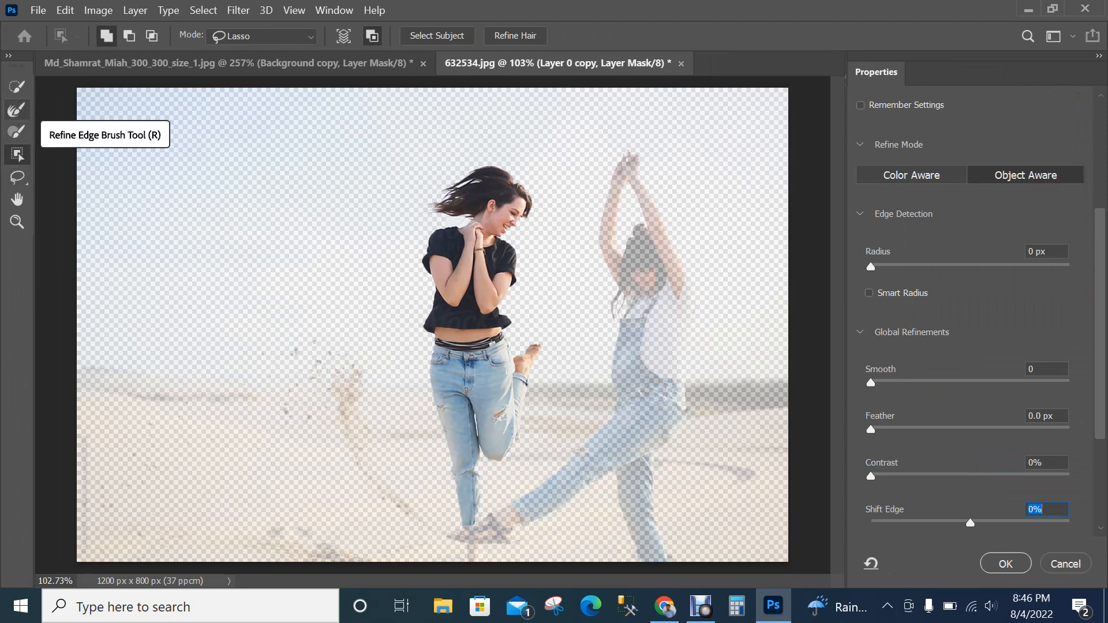
- Review the Refine Edge Brush's size, hardness and spacing options in Select and Mask
left_click(16, 110)
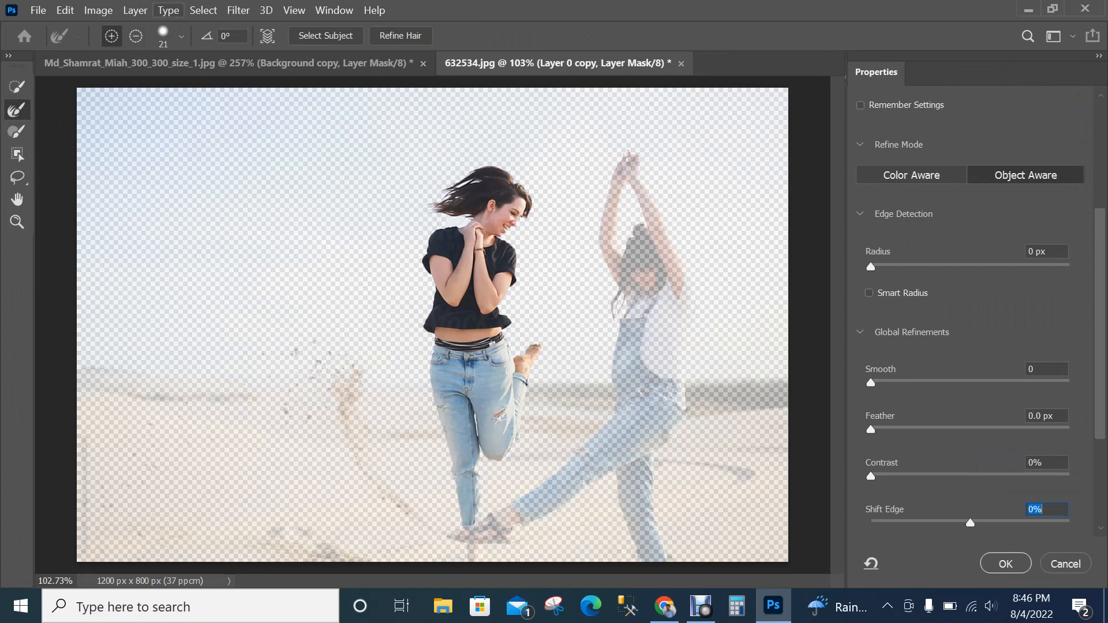
left_click(182, 35)
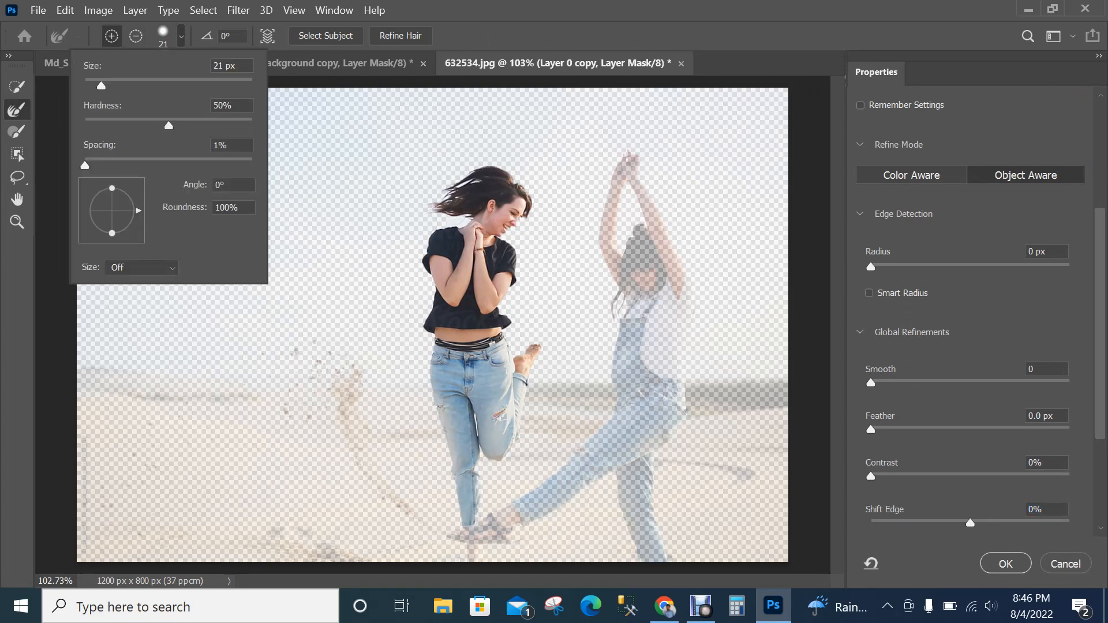
left_click(182, 36)
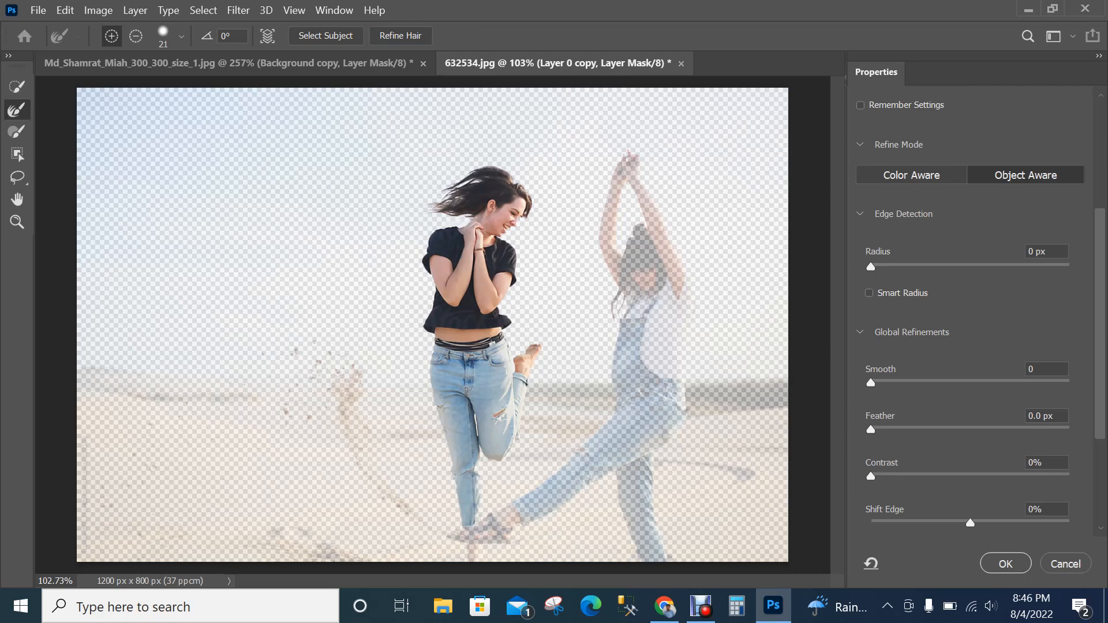
- Examine the woman's hair edges up close, commit Select and Mask, and view the whole cut-out
scroll(484, 214, "up", 5, "alt")
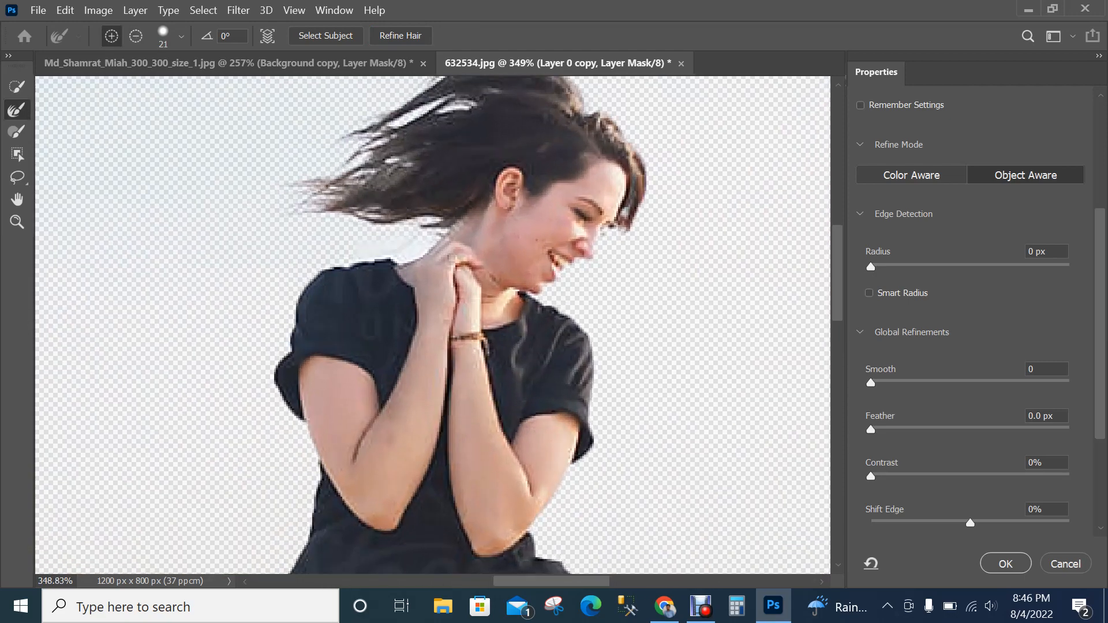
left_click(17, 200)
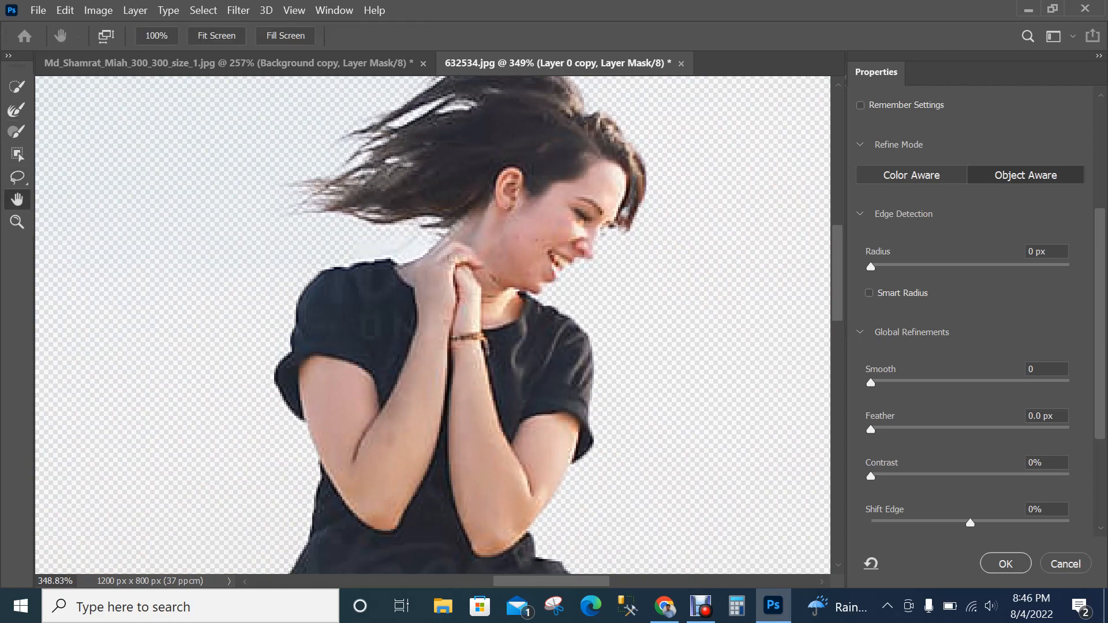
left_click_drag(494, 245, 510, 367)
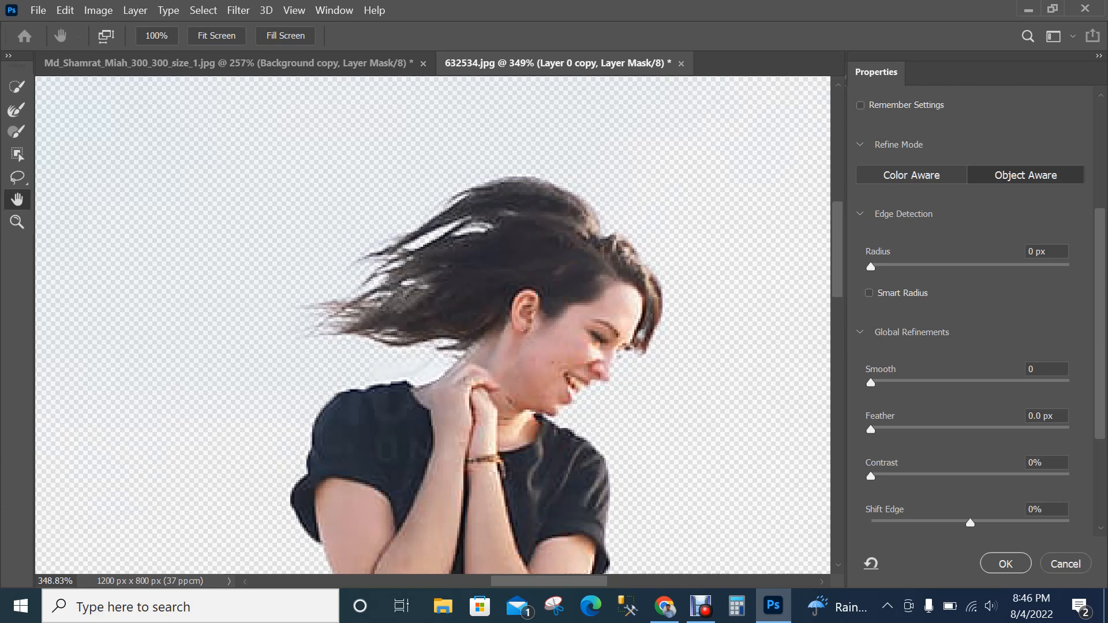
key("w")
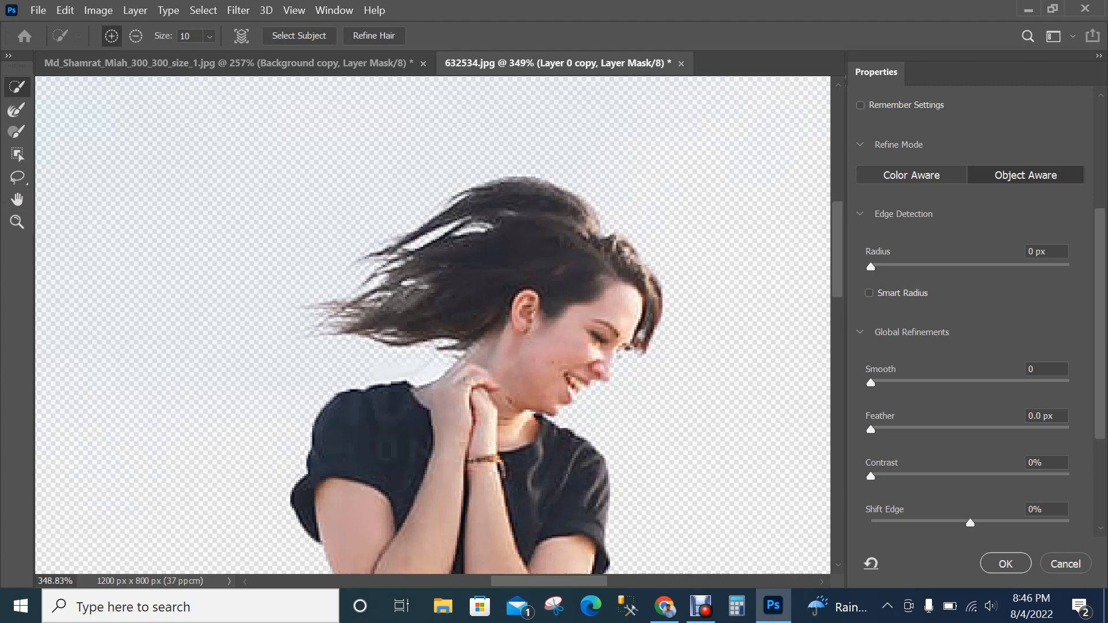
key("Return")
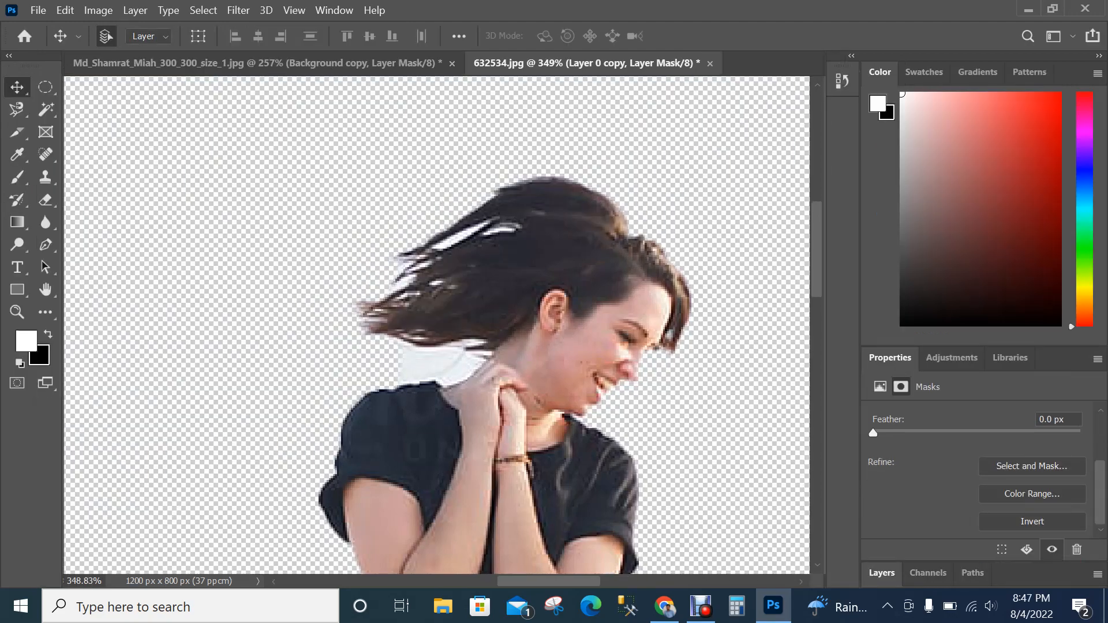
scroll(626, 287, "down", 6)
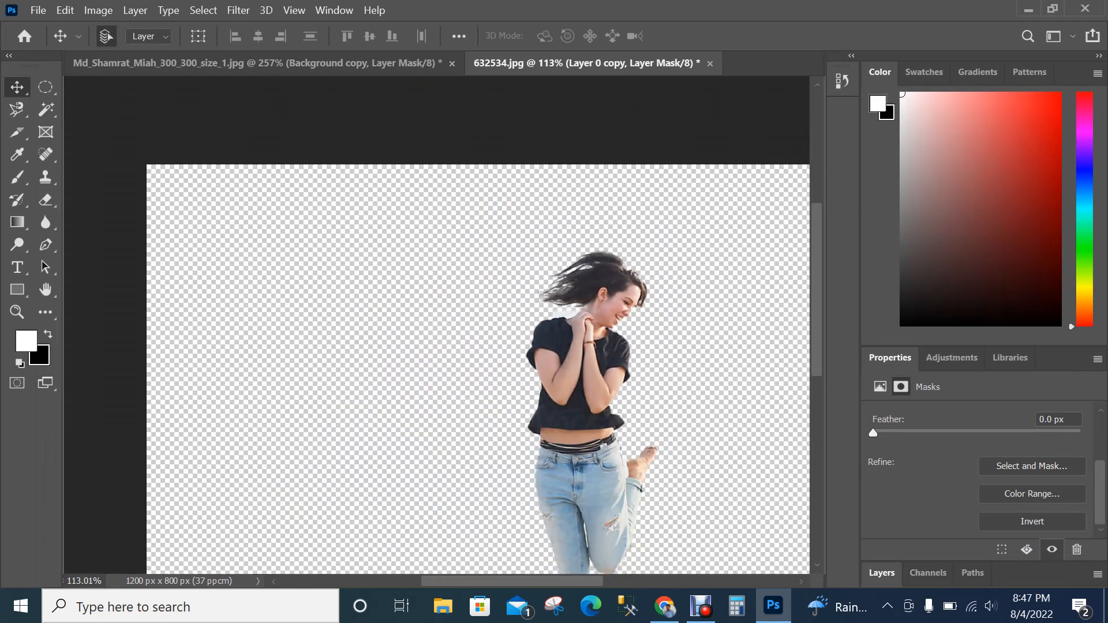
scroll(626, 288, "down", 2)
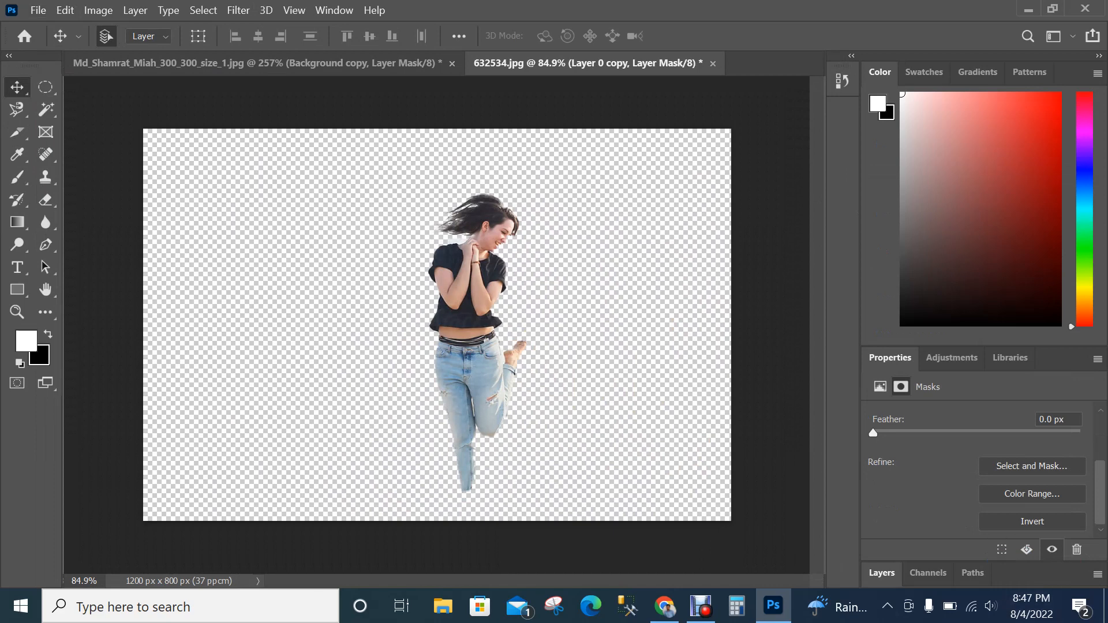
- Activate the image thumbnail of Layer 0 copy and check the cut-out by hiding and reshowing the layer
left_click(882, 573)
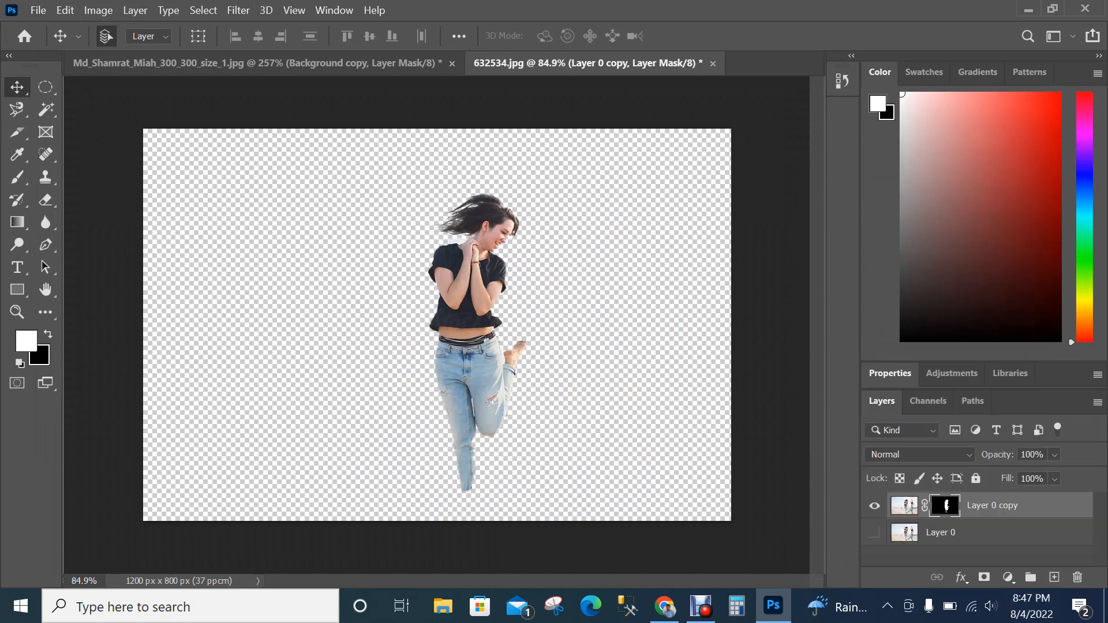
left_click(905, 506)
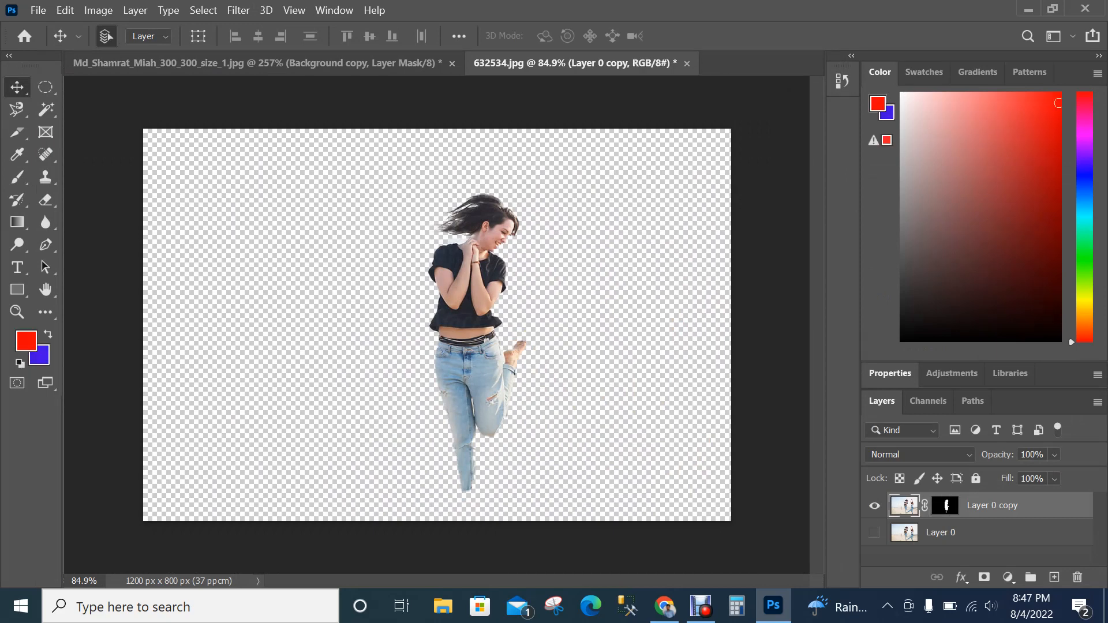
left_click(874, 505)
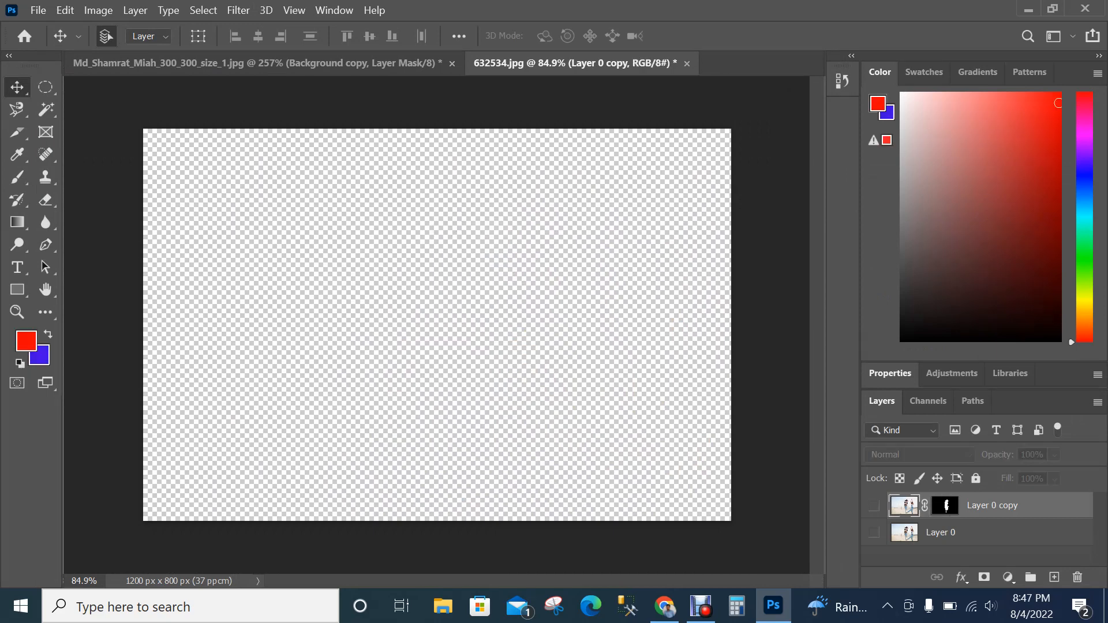
left_click(874, 506)
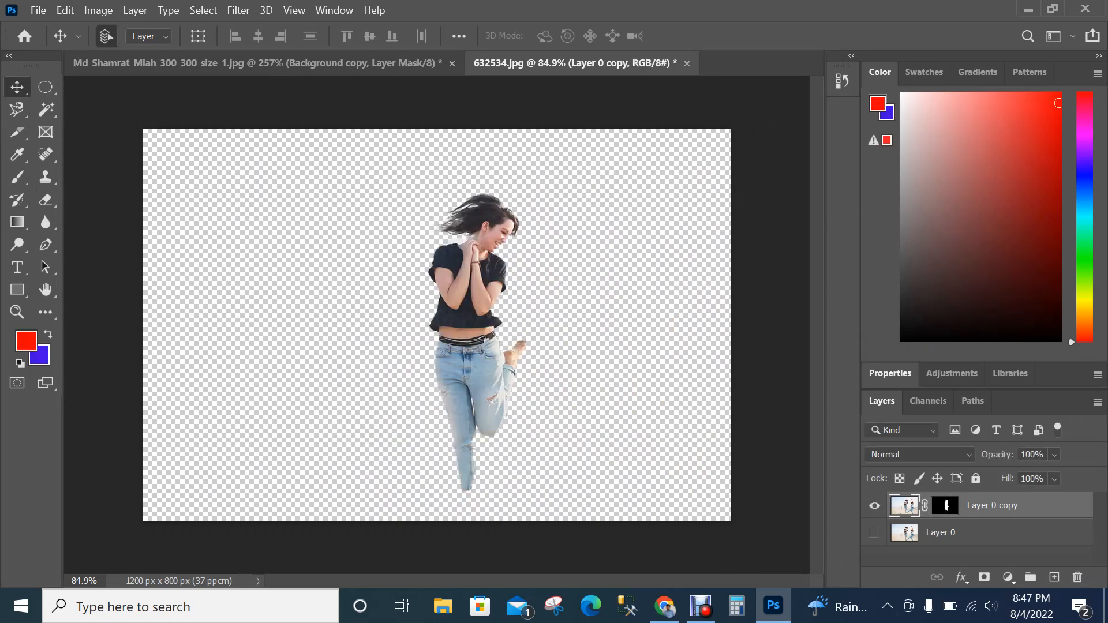
- Place the download beach image from the images folder as an embedded layer and move it beneath Layer 0 copy
left_click(38, 9)
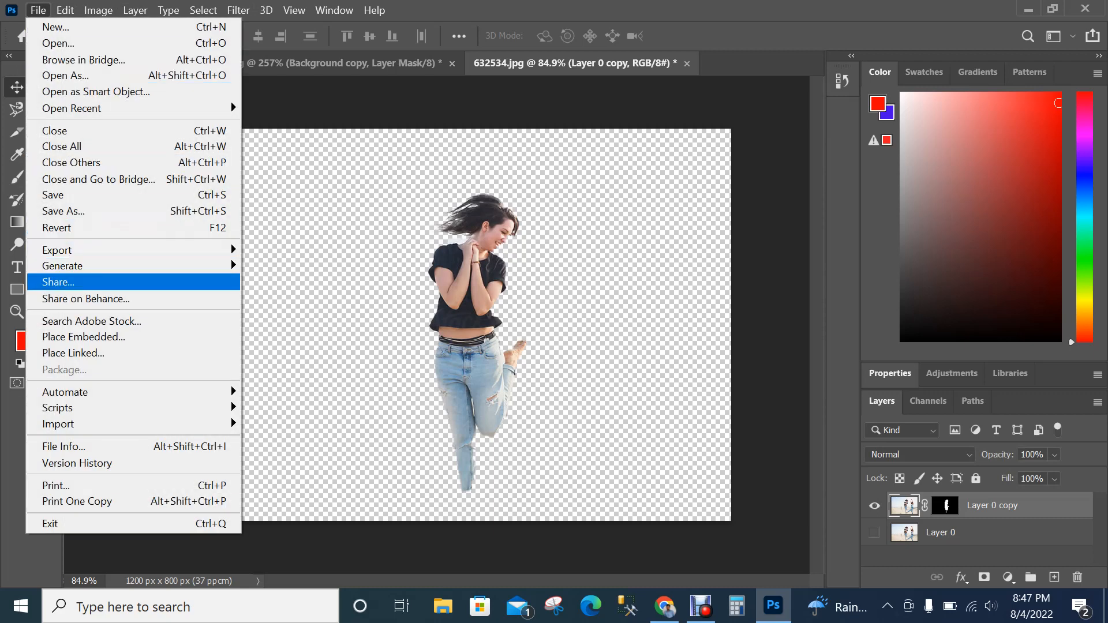
left_click(84, 337)
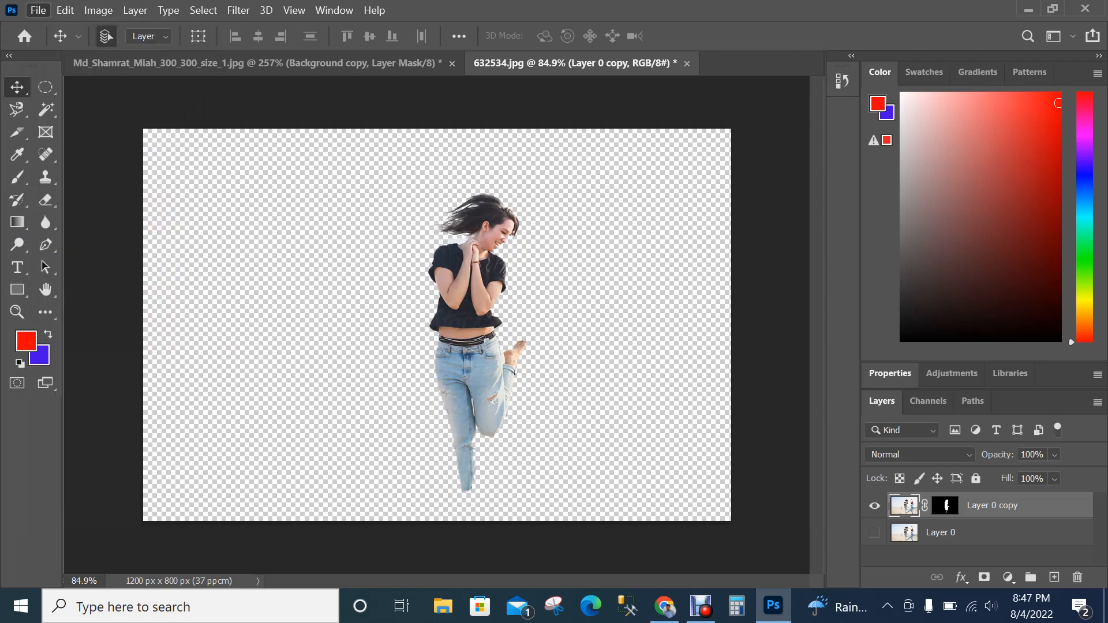
double_click(202, 144)
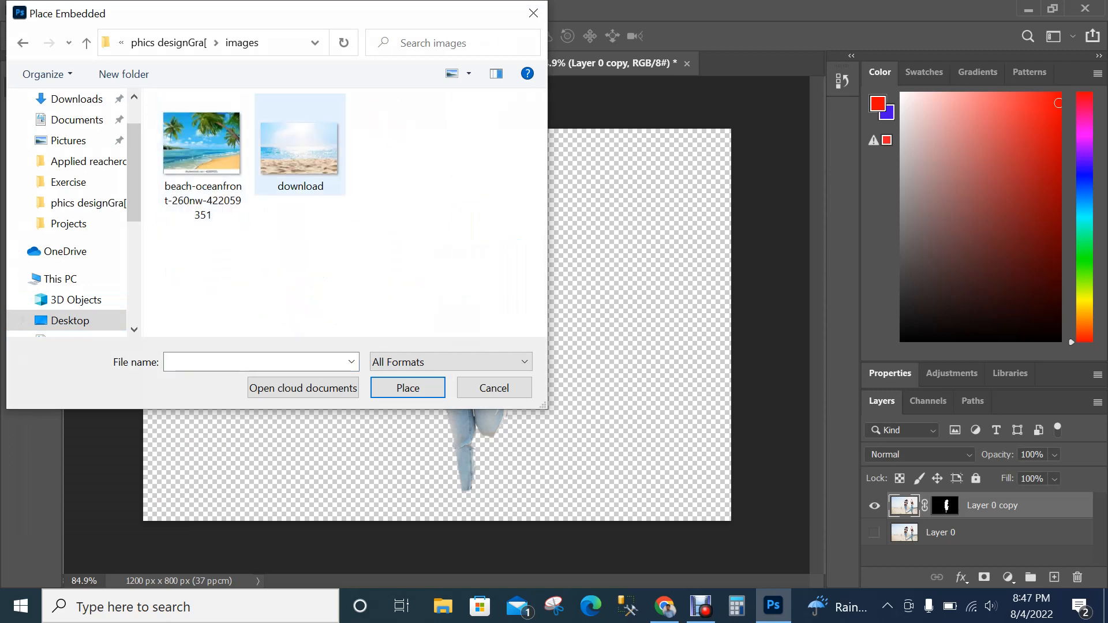
double_click(299, 148)
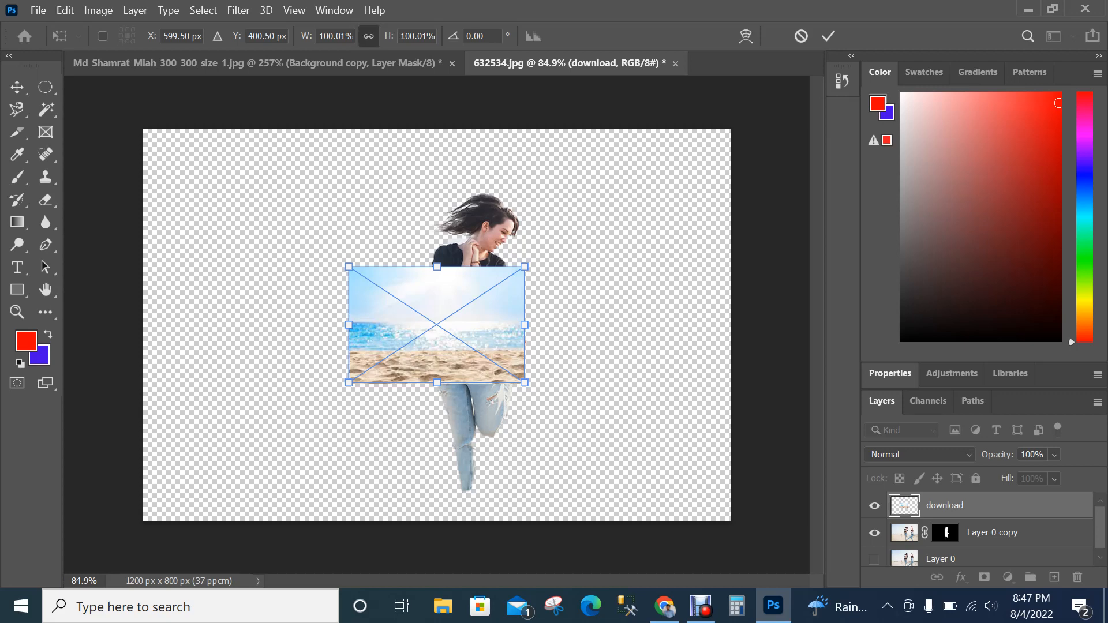
key("Return")
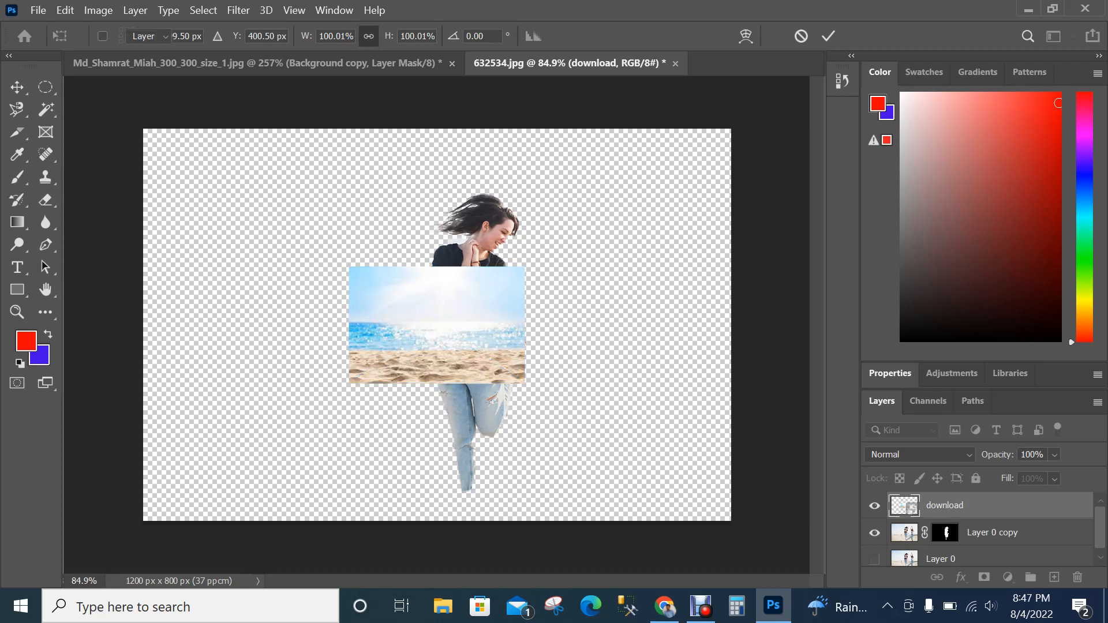
key("ctrl+bracketleft")
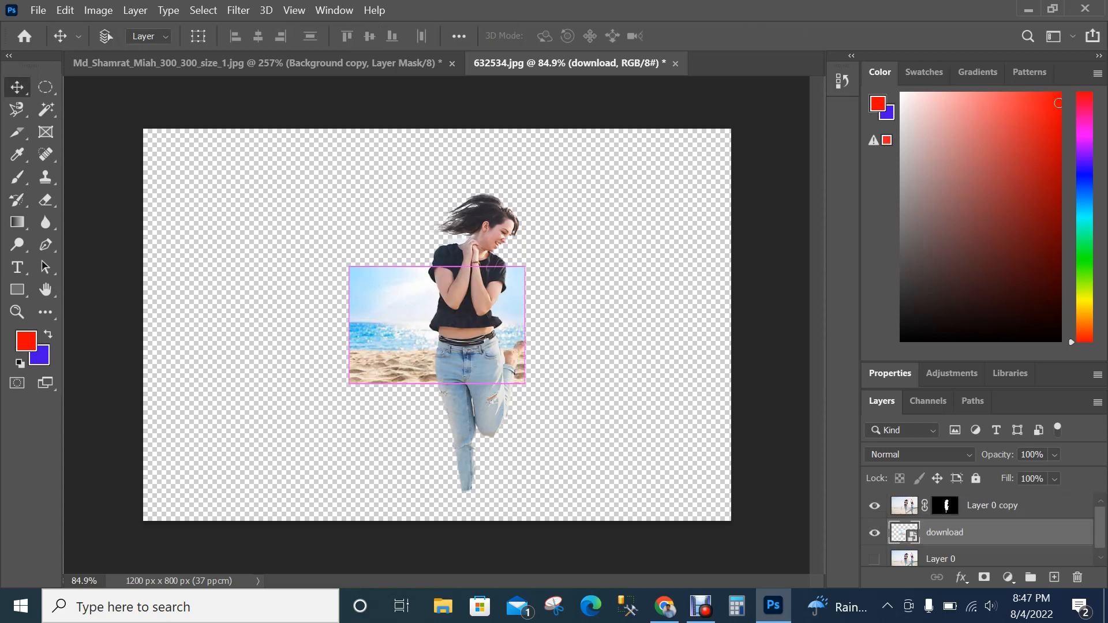
- Scale the download beach layer proportionally with Free Transform until it covers the whole canvas, and commit the transformation
key("ctrl+t")
left_click_drag(349, 266, 142, 130)
left_click_drag(524, 256, 730, 256)
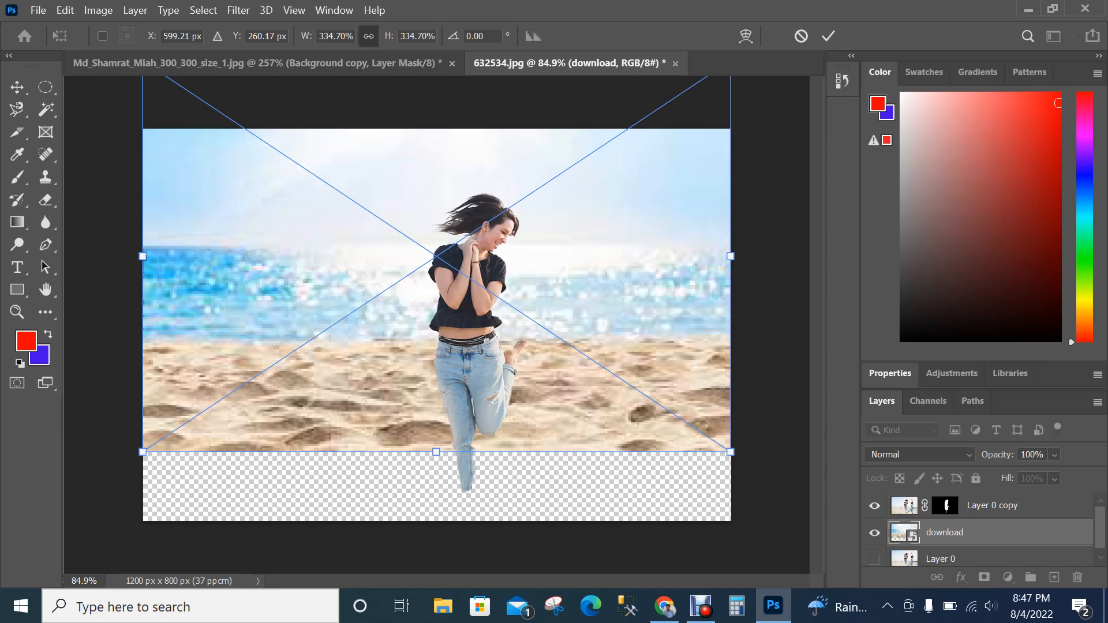
left_click_drag(437, 452, 437, 520)
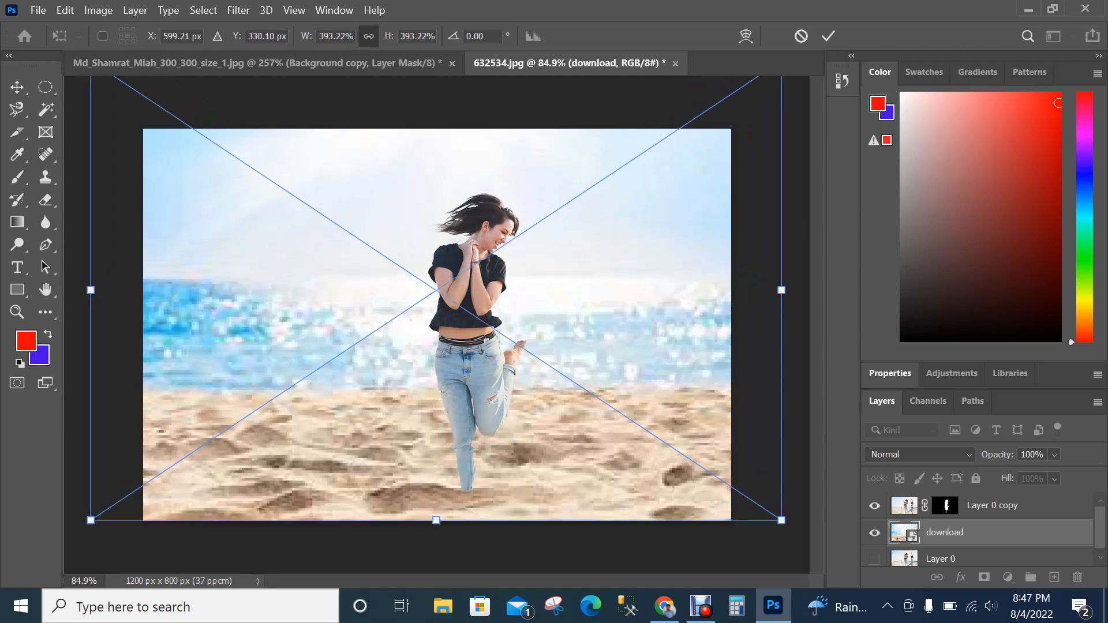
left_click_drag(782, 290, 731, 291)
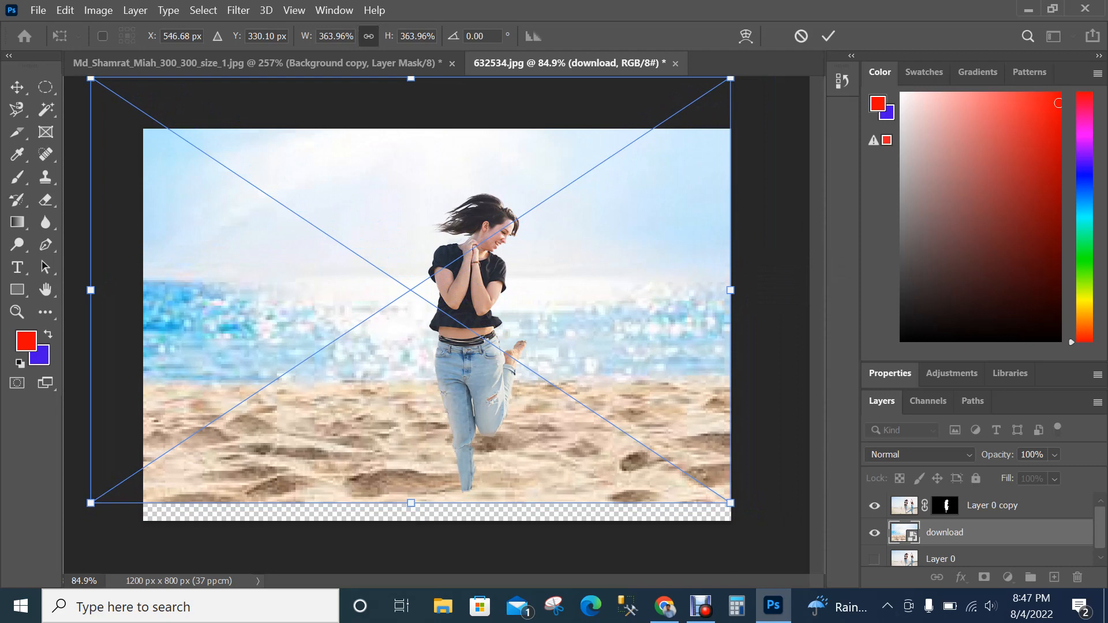
left_click_drag(411, 503, 411, 521)
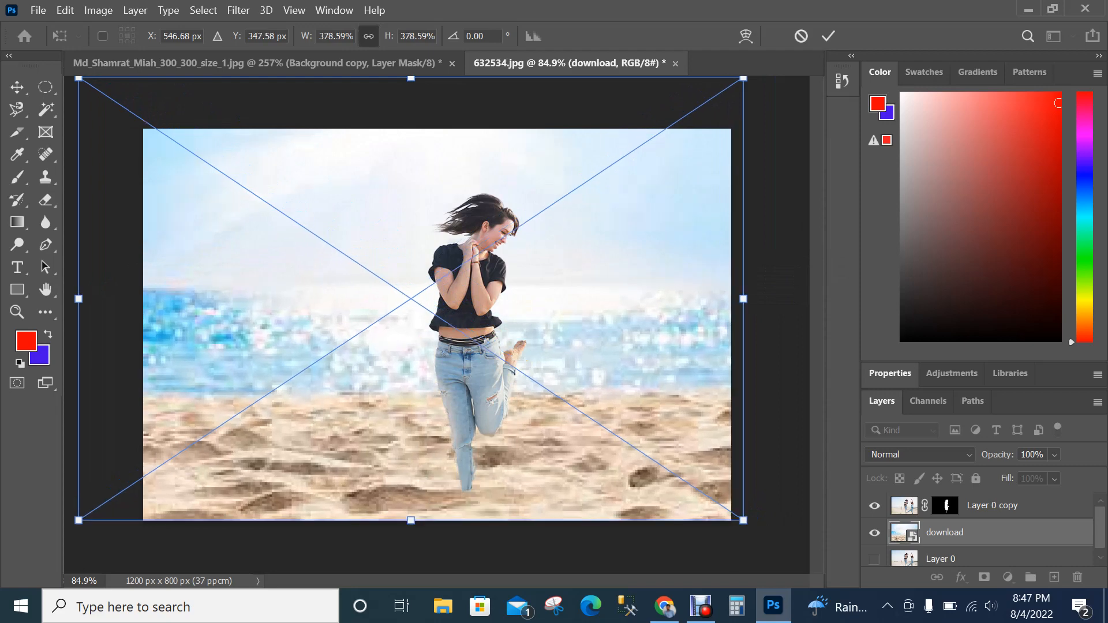
left_click_drag(79, 298, 142, 299)
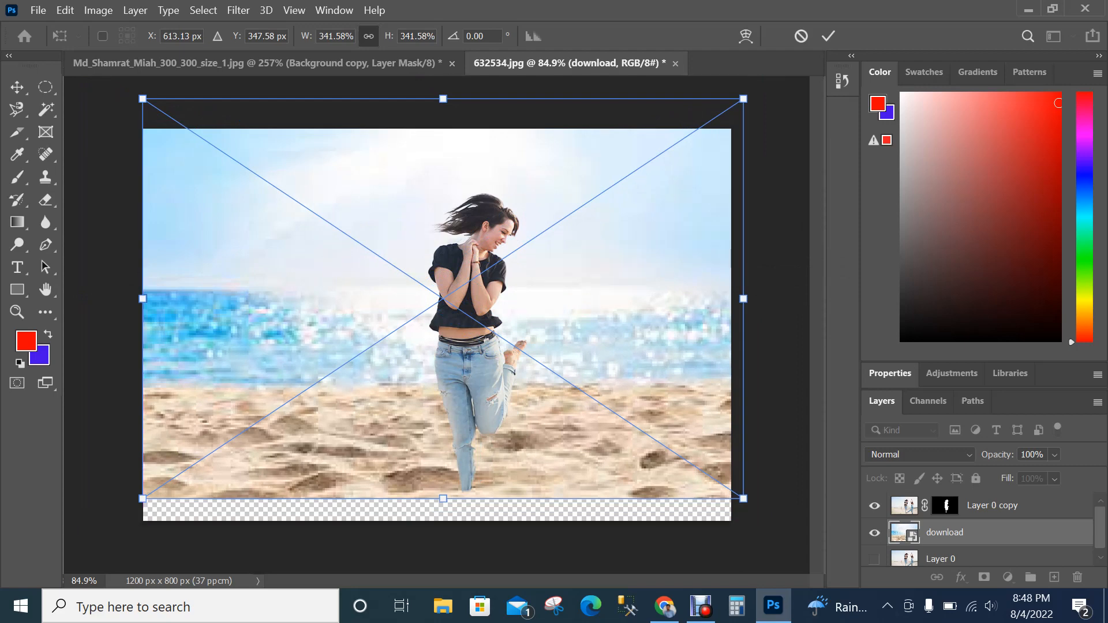
left_click_drag(443, 498, 443, 520)
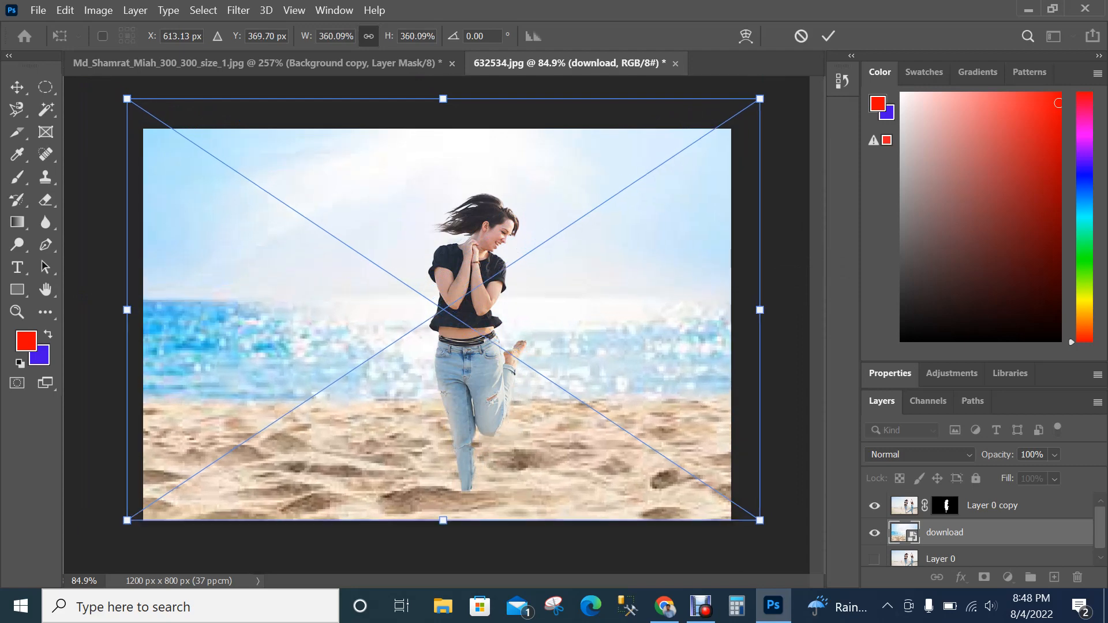
left_click_drag(443, 99, 443, 128)
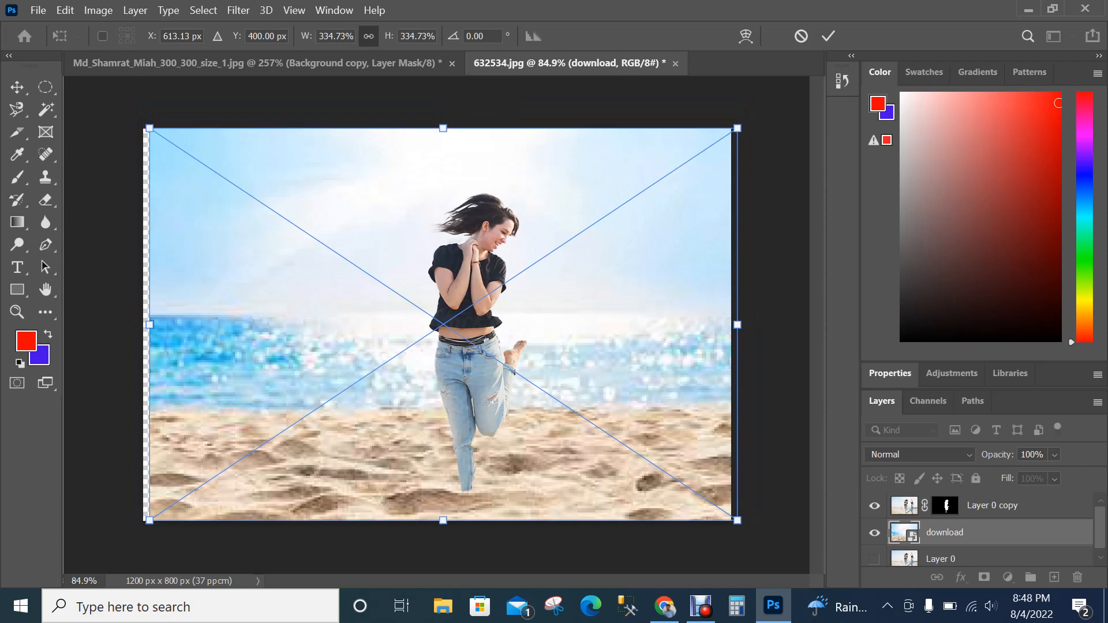
mouse_move(149, 325)
left_mouse_down()
mouse_move(131, 324)
mouse_move(142, 324)
left_mouse_up()
left_click(829, 35)
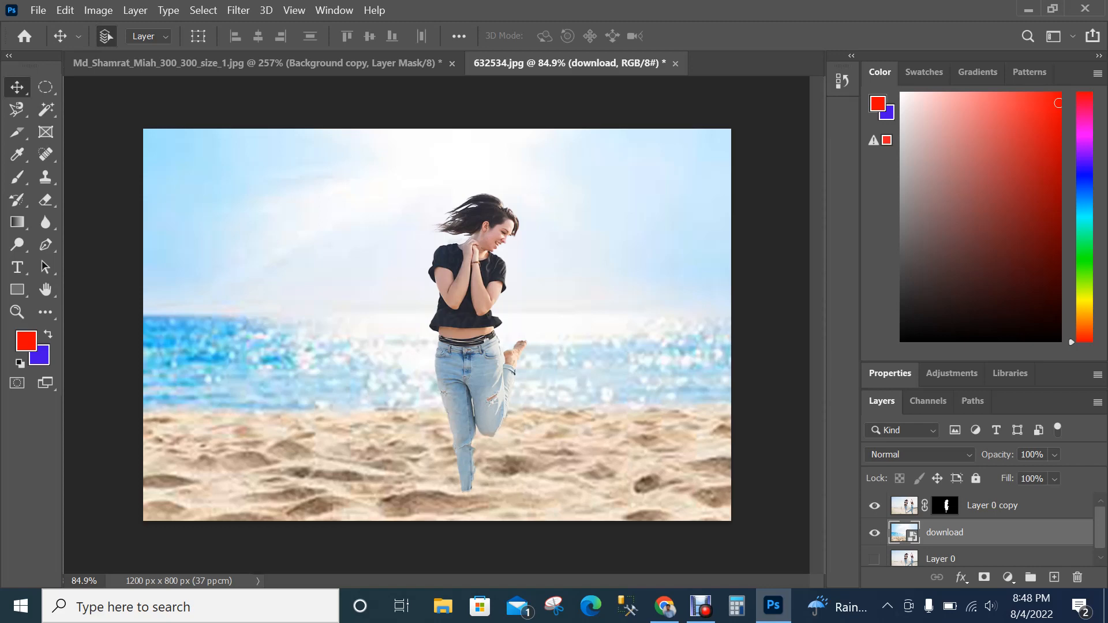
left_click(38, 10)
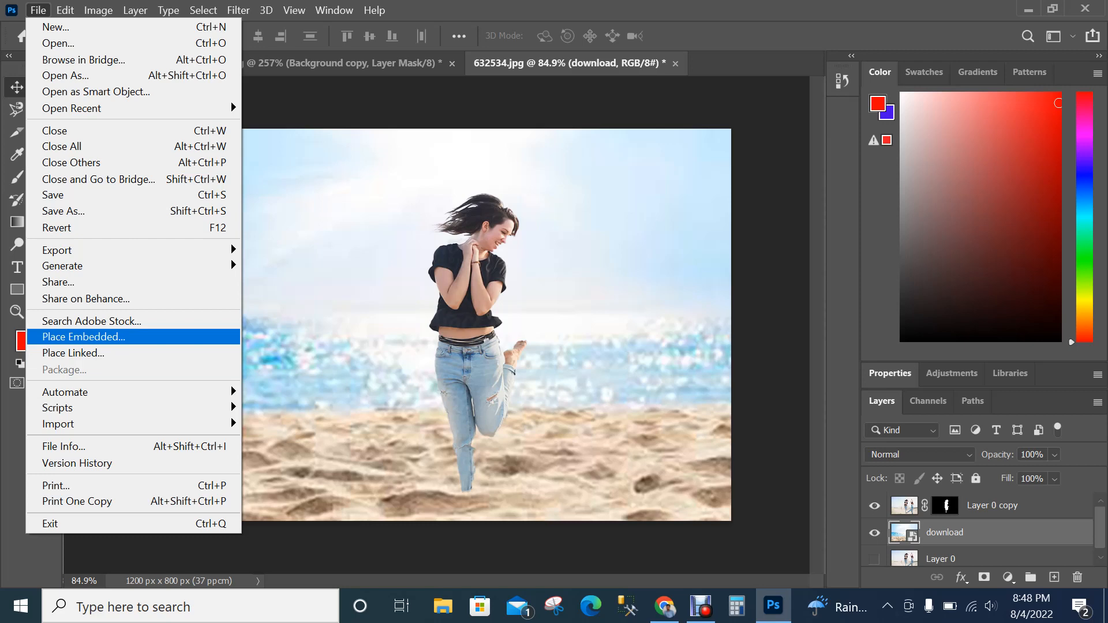
key("Escape")
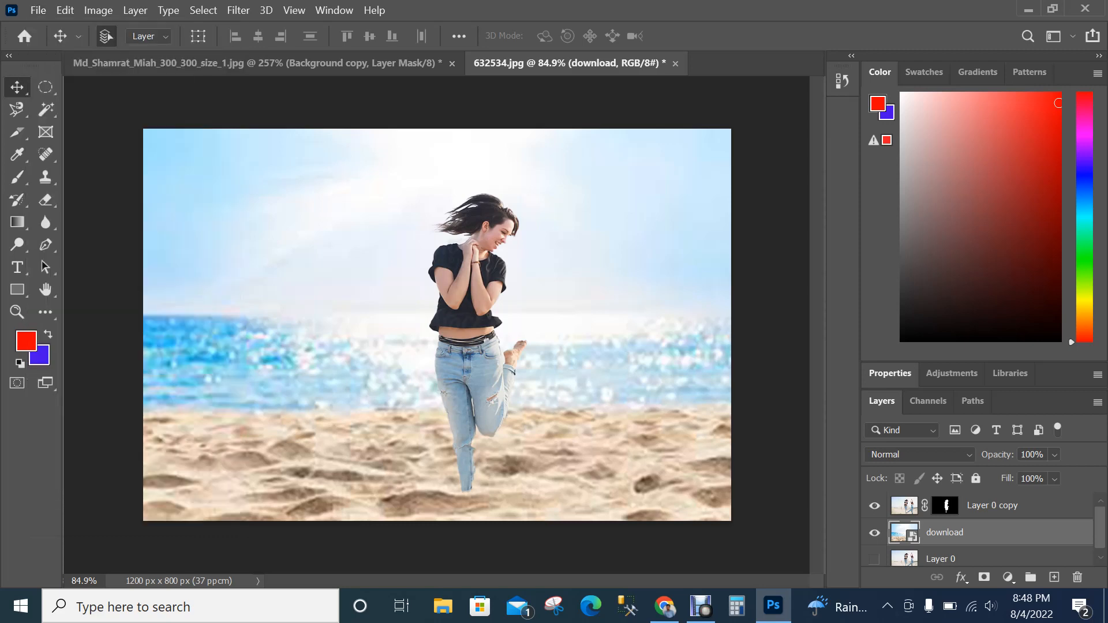